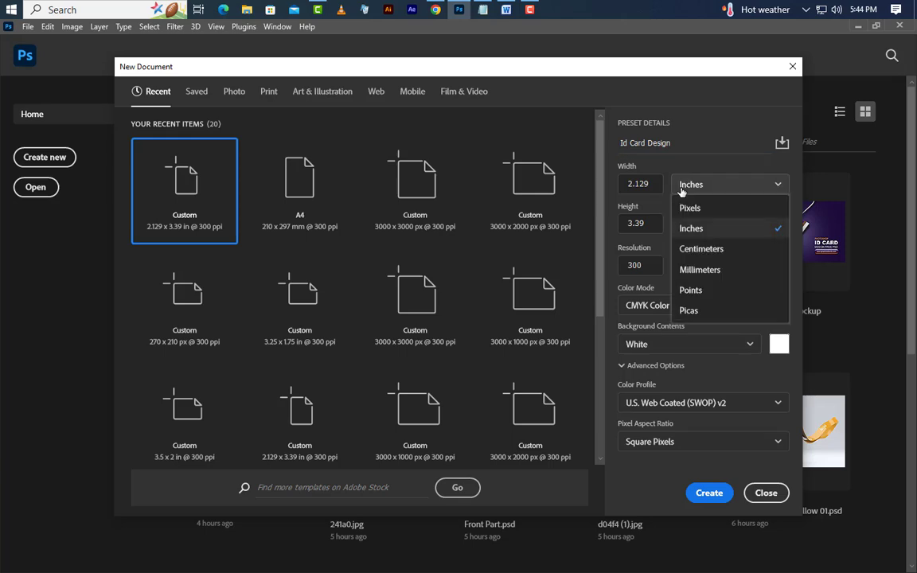
# Create the Id Card Design document at 2.129 × 3.39 inches, 300 ppi, CMYK Color.
pyautogui.click(679, 233)
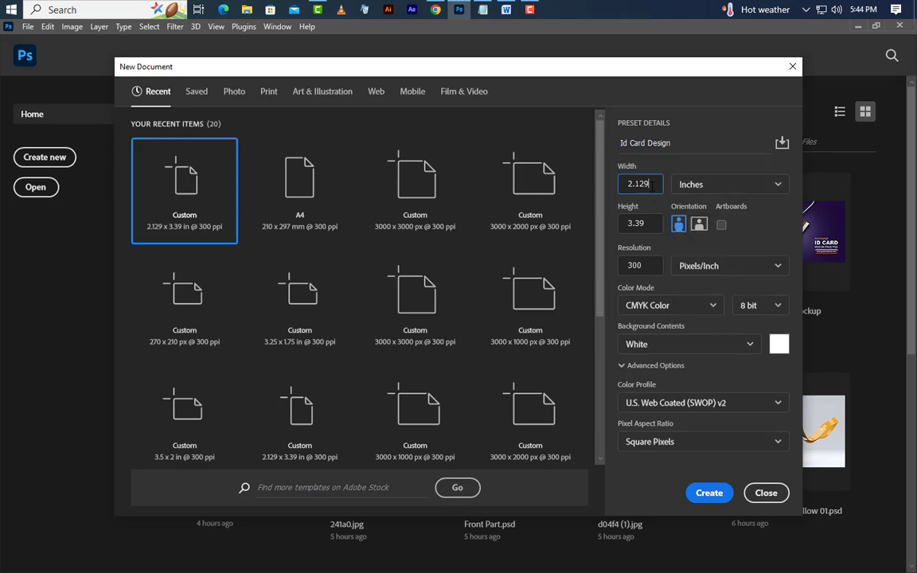
pyautogui.click(653, 225)
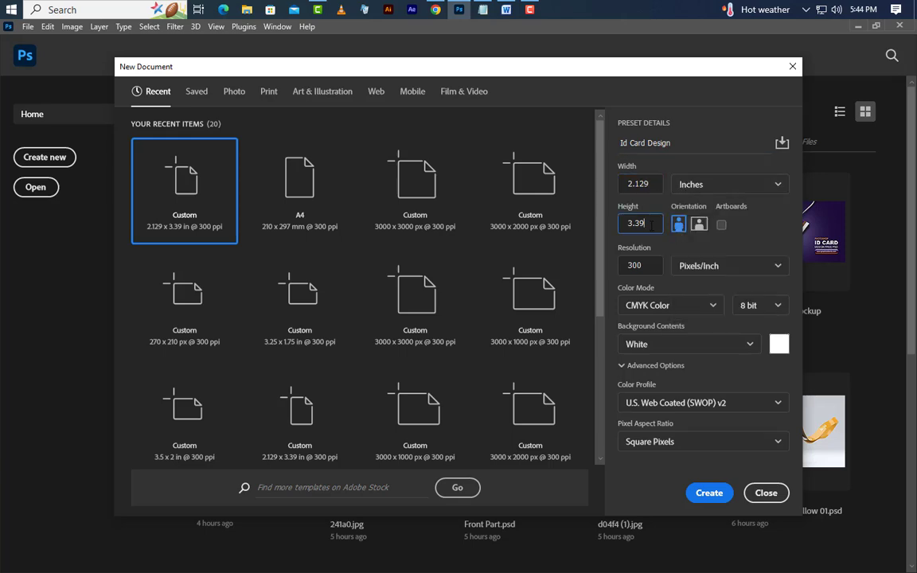
pyautogui.click(659, 303)
pyautogui.click(649, 392)
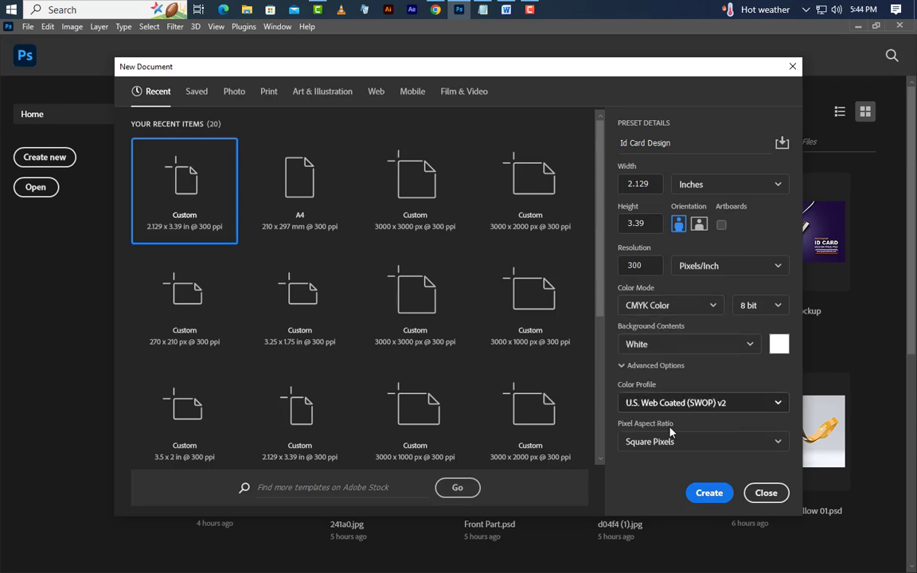
pyautogui.click(710, 493)
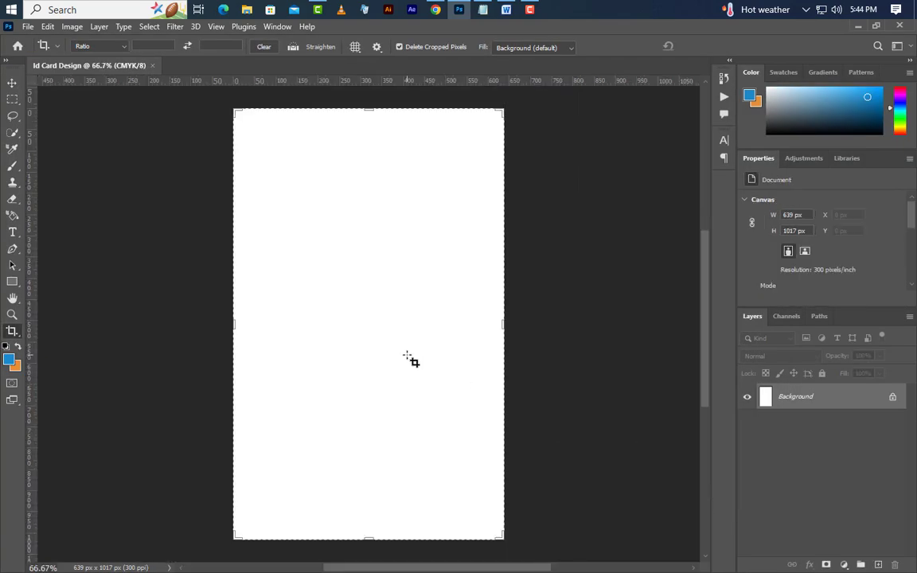
# Add a new guide layout with 40 px margins on every edge.
pyautogui.click(12, 83)
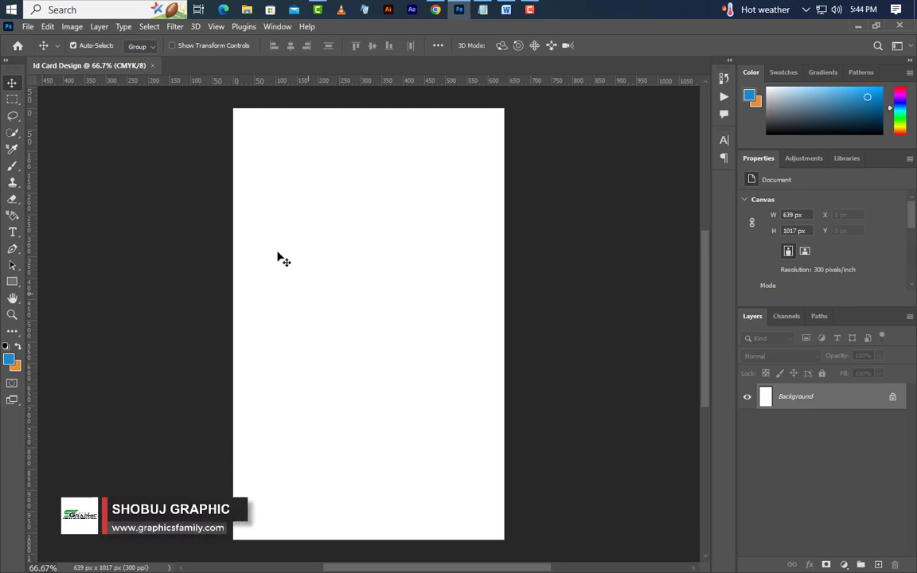
pyautogui.click(217, 27)
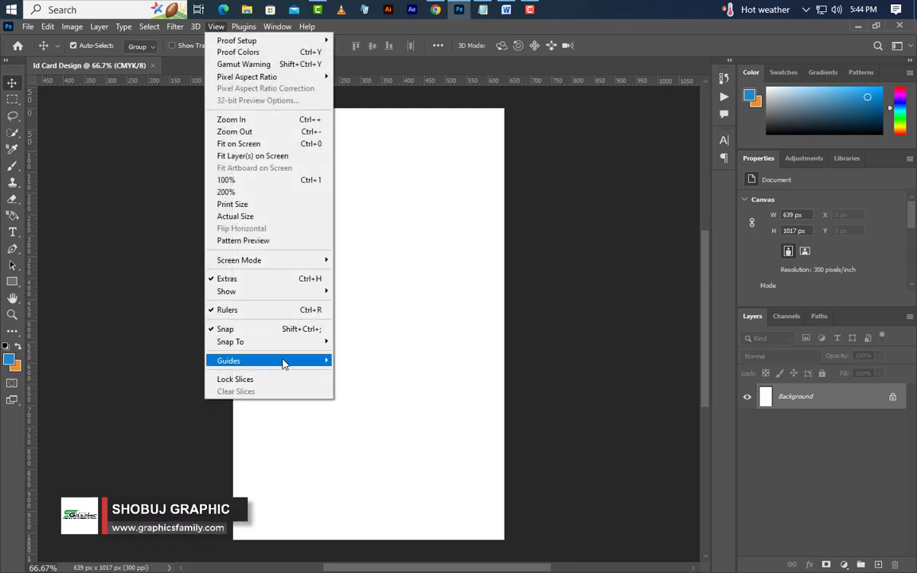
pyautogui.moveTo(325, 362)
pyautogui.click(375, 445)
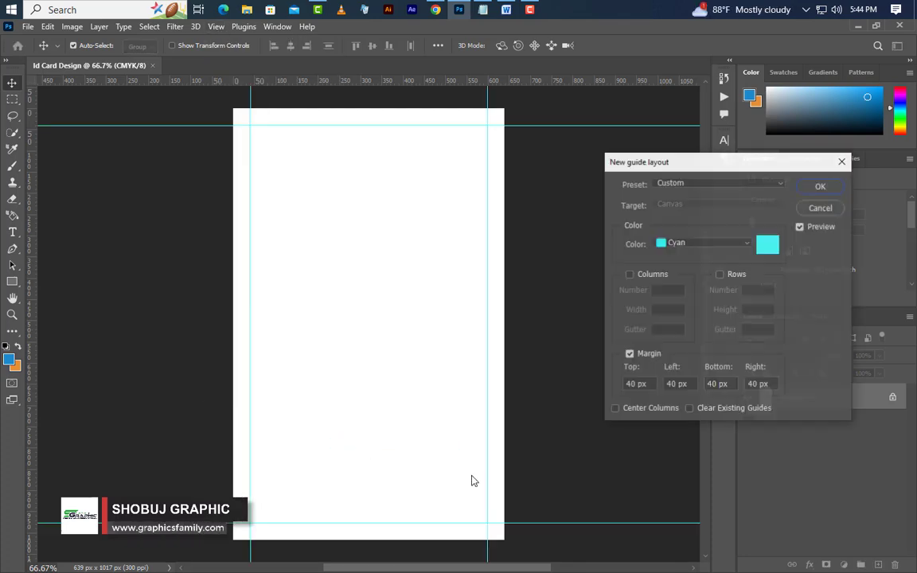
pyautogui.click(669, 385)
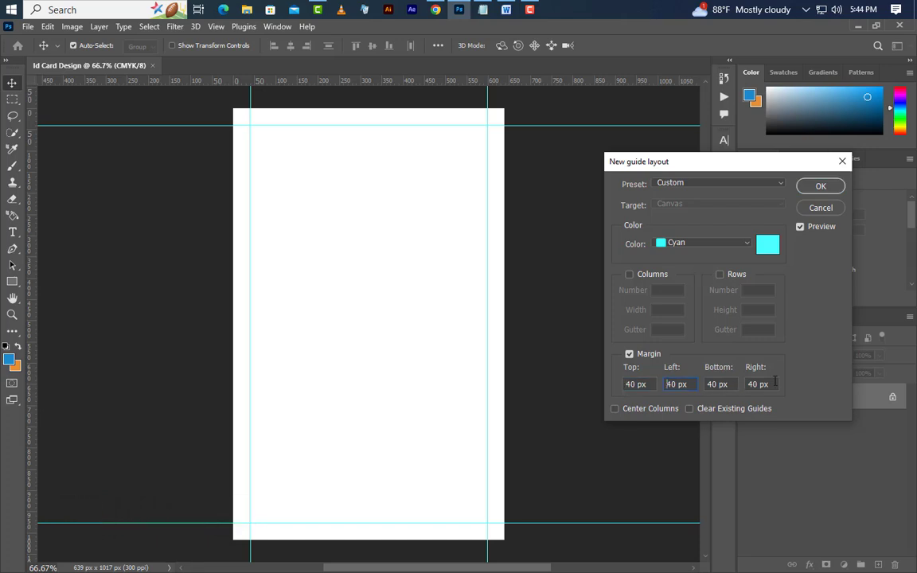
pyautogui.click(819, 185)
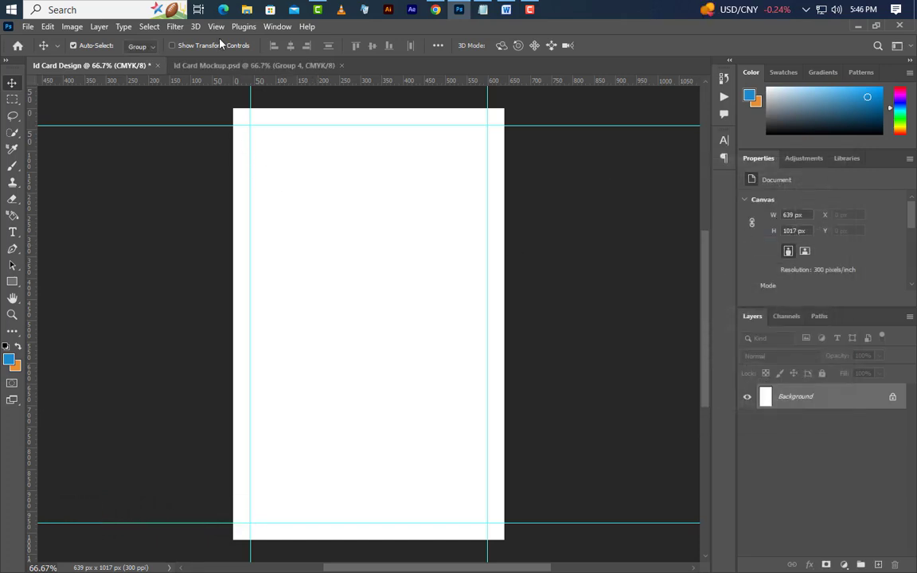
# Add a single horizontal guide at 200 px.
pyautogui.click(215, 26)
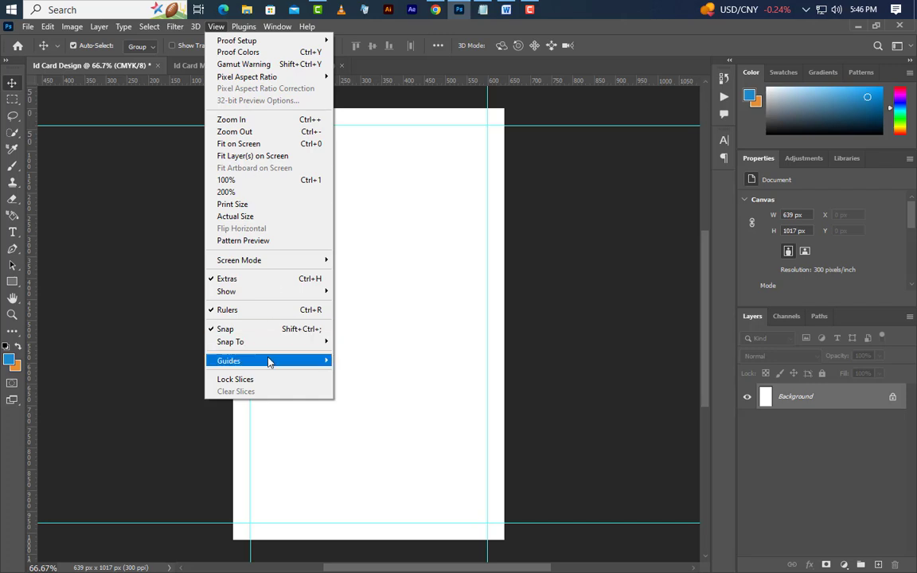
pyautogui.moveTo(320, 361)
pyautogui.click(367, 432)
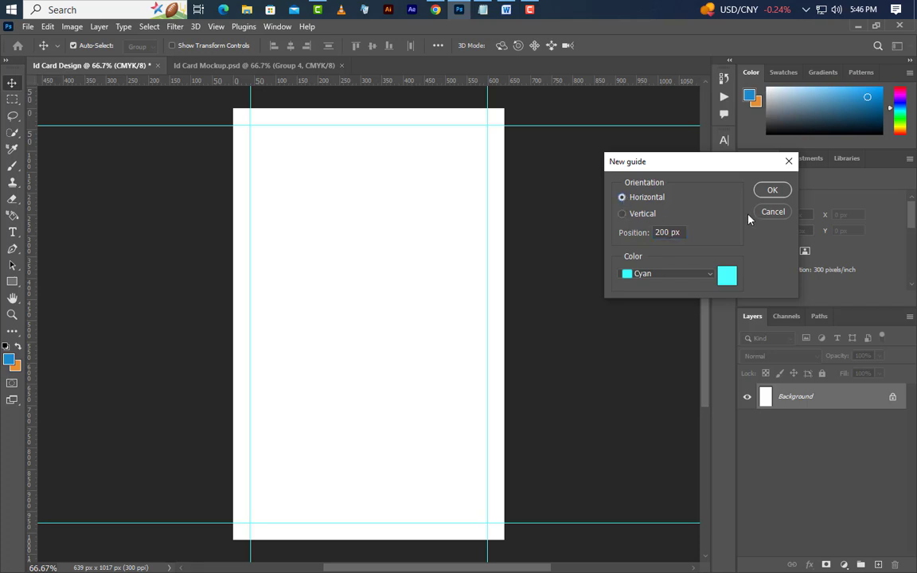
pyautogui.click(759, 194)
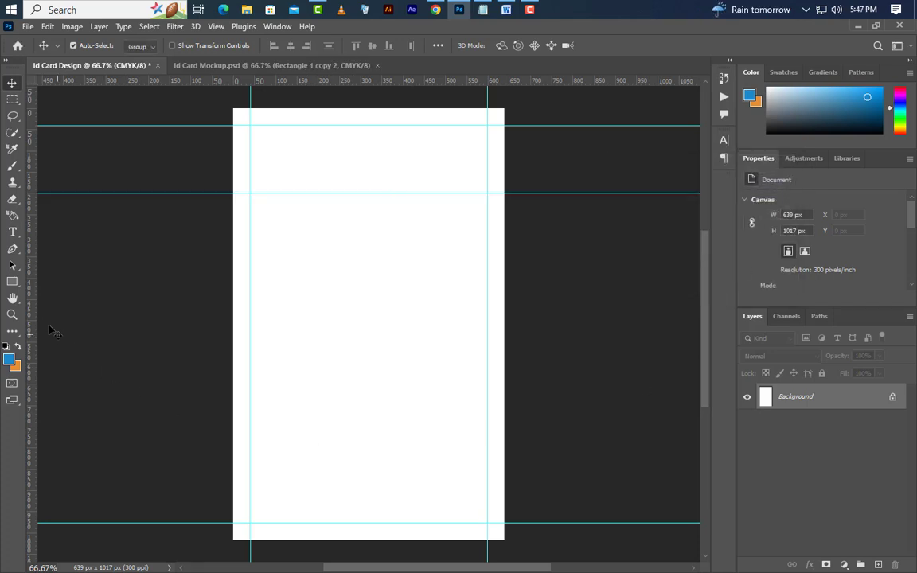
# Draw a 506 px blue square and rotate it exactly 60°.
pyautogui.moveTo(14, 285); pyautogui.dragTo(56, 283)
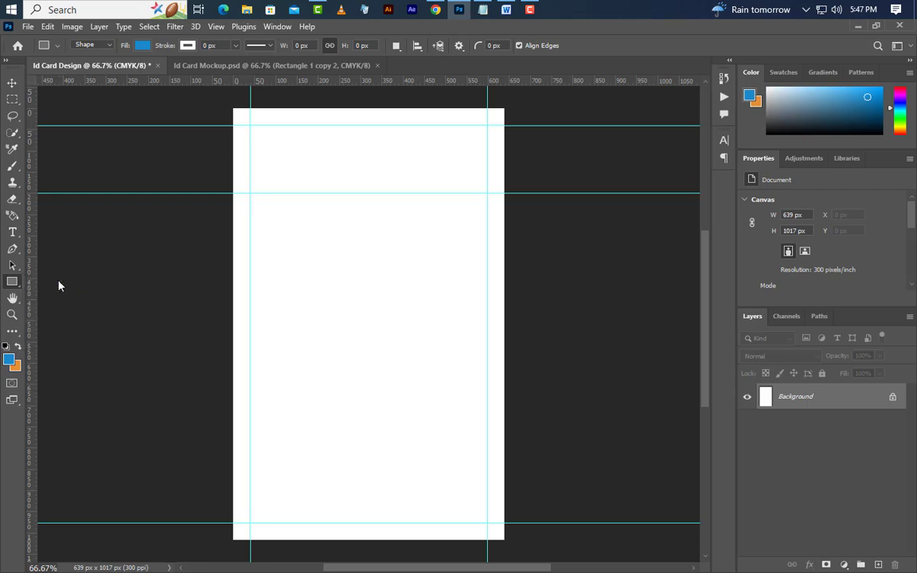
pyautogui.moveTo(262, 168); pyautogui.dragTo(476, 424)
pyautogui.rightClick(380, 473)
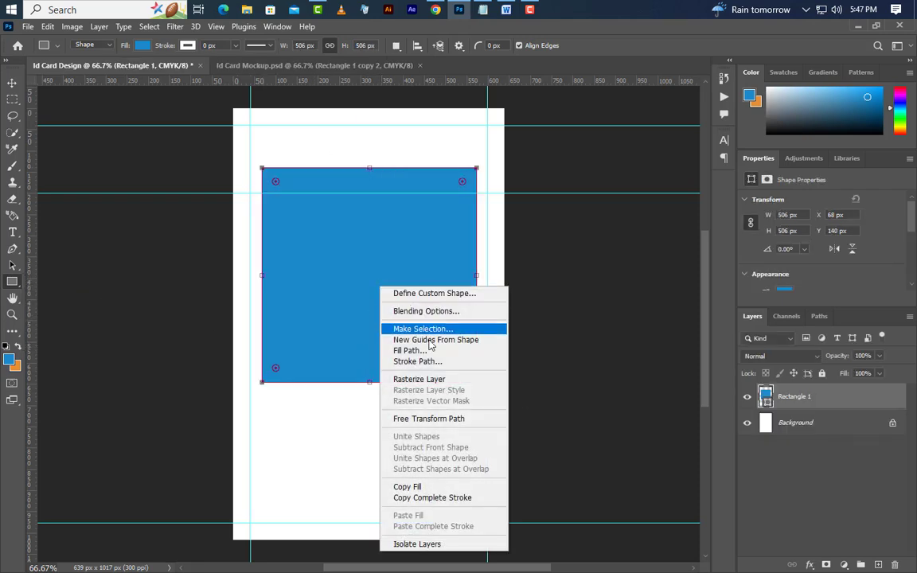
pyautogui.click(428, 418)
pyautogui.moveTo(502, 176); pyautogui.dragTo(526, 252)
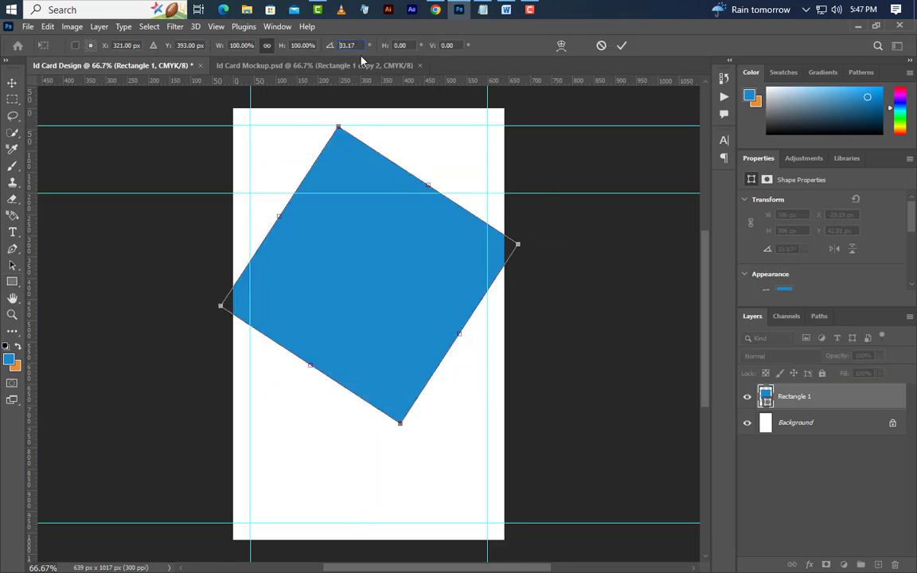
pyautogui.write('60')
pyautogui.press('Return')
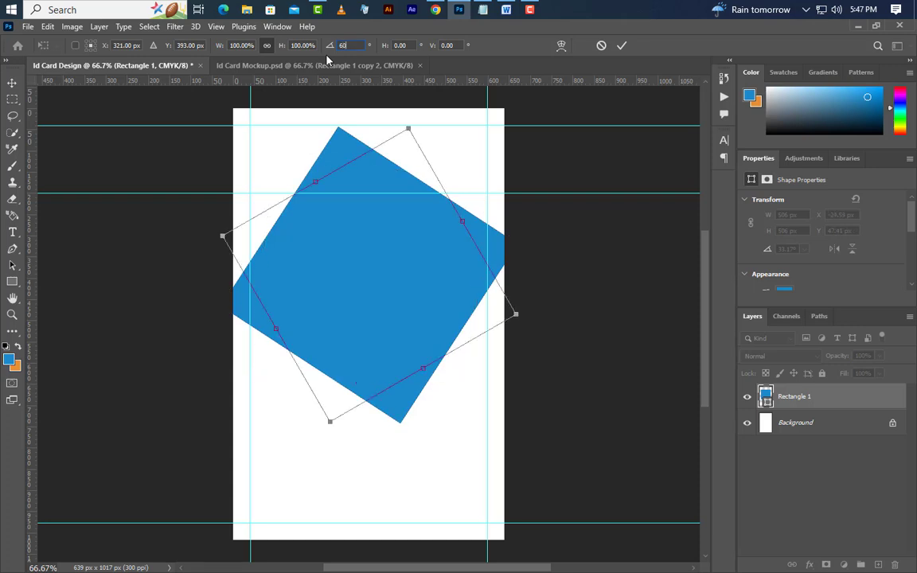
# Enlarge the rotated square and move it over the card's top edge.
pyautogui.moveTo(402, 298); pyautogui.dragTo(390, 177)
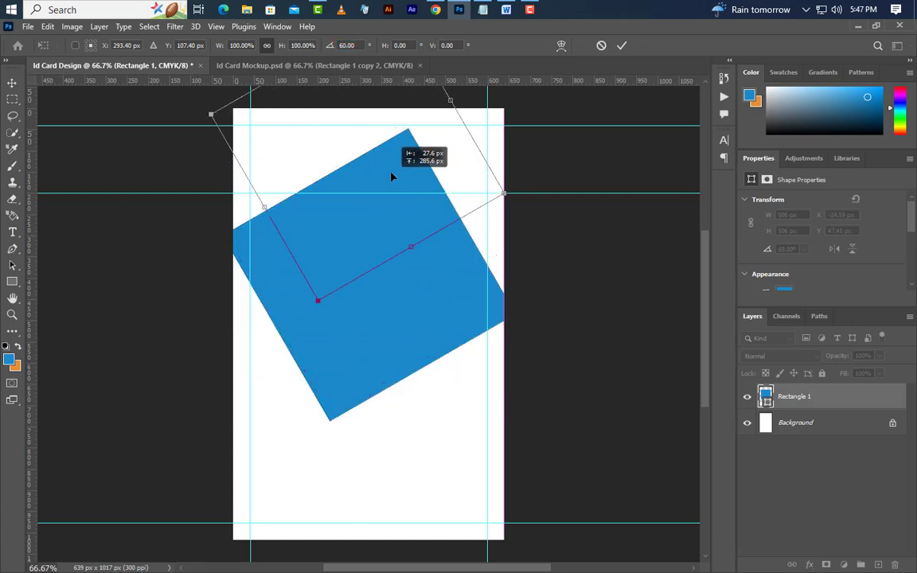
pyautogui.moveTo(266, 205); pyautogui.dragTo(132, 299)
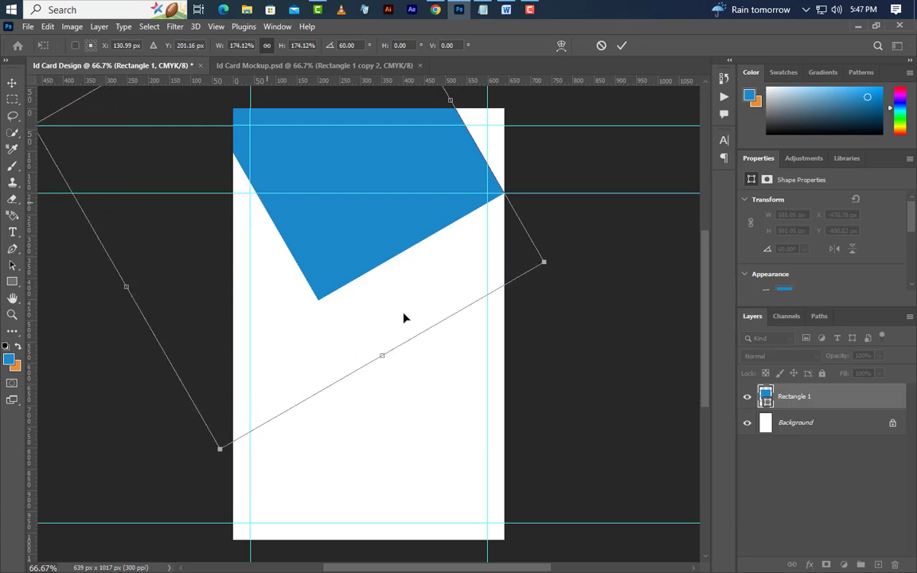
pyautogui.moveTo(404, 318); pyautogui.dragTo(394, 231)
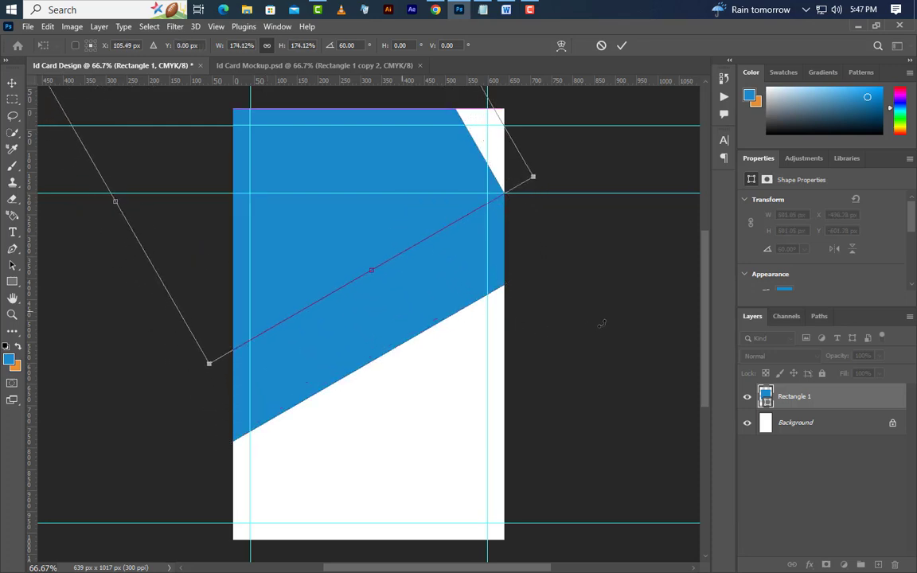
pyautogui.moveTo(441, 164); pyautogui.dragTo(450, 157)
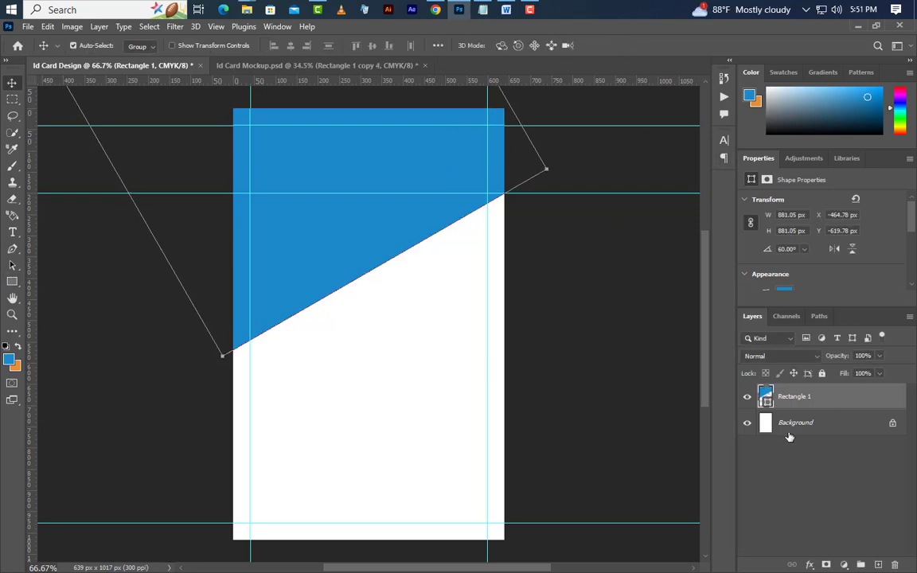
# Change the shape's fill colour to dark grey 242424.
pyautogui.doubleClick(765, 398)
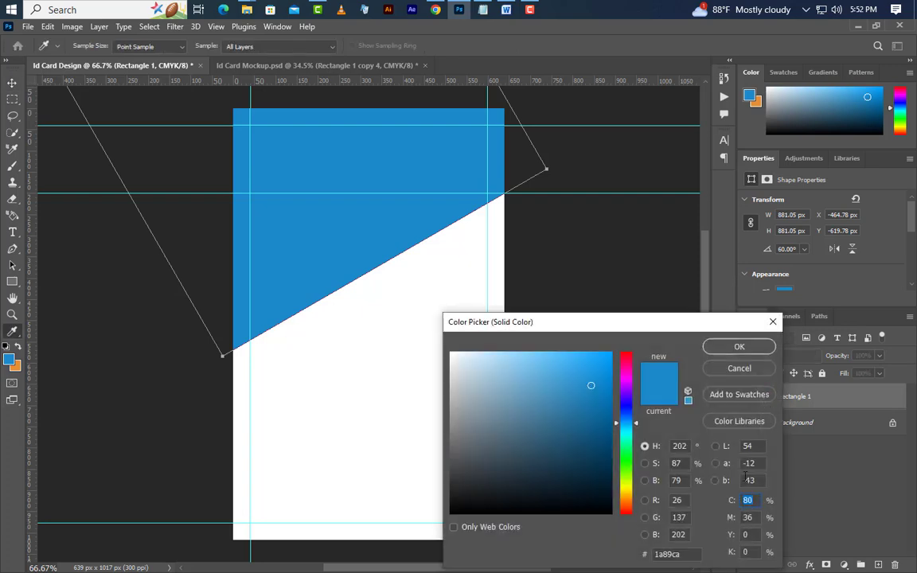
pyautogui.click(682, 553)
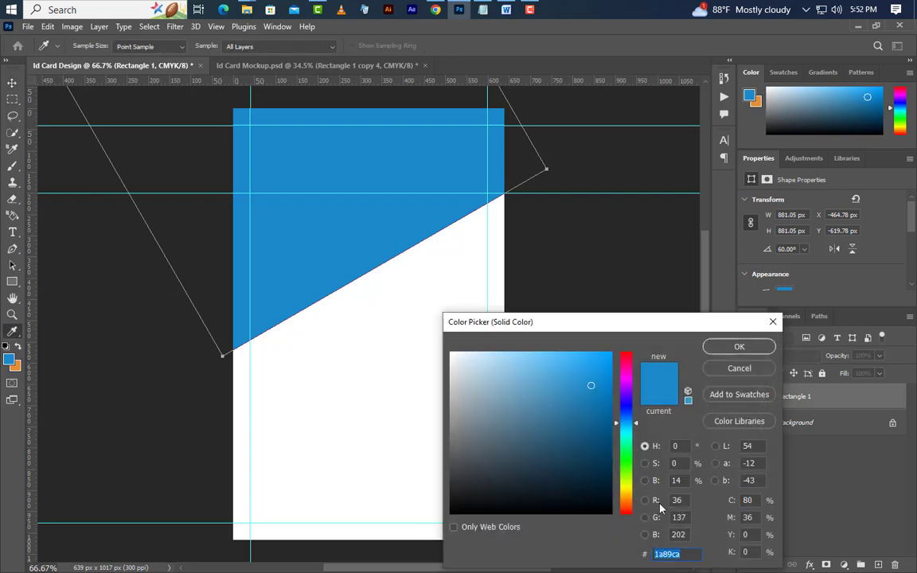
pyautogui.write('242424')
pyautogui.click(739, 347)
# Duplicate the shape layer twice, making Rectangle 1 copy and Rectangle 1 copy 2.
pyautogui.rightClick(862, 403)
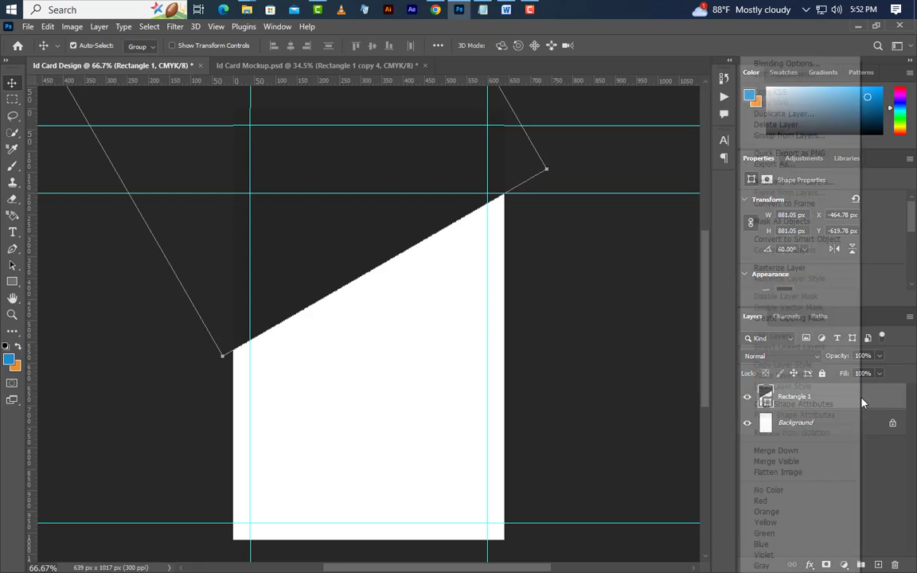
pyautogui.click(741, 113)
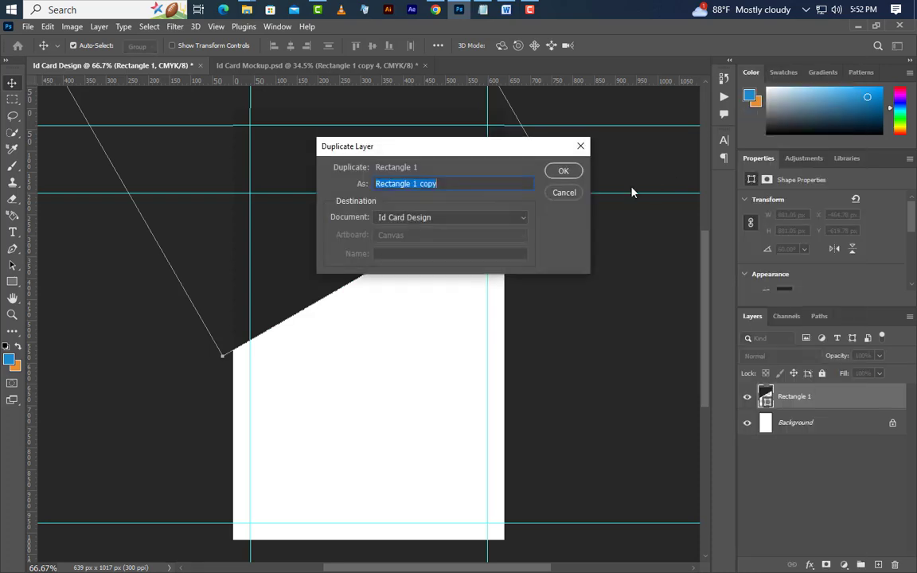
pyautogui.click(564, 171)
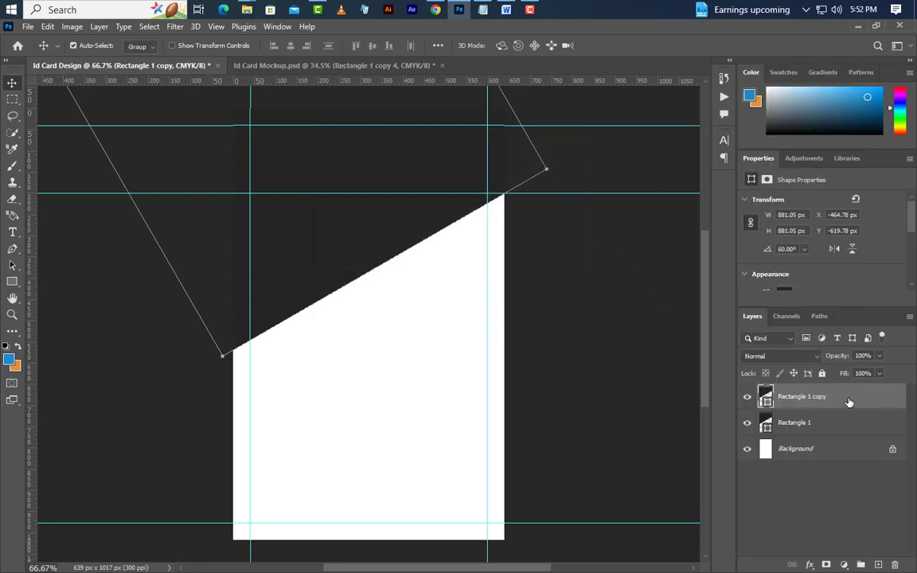
pyautogui.rightClick(850, 398)
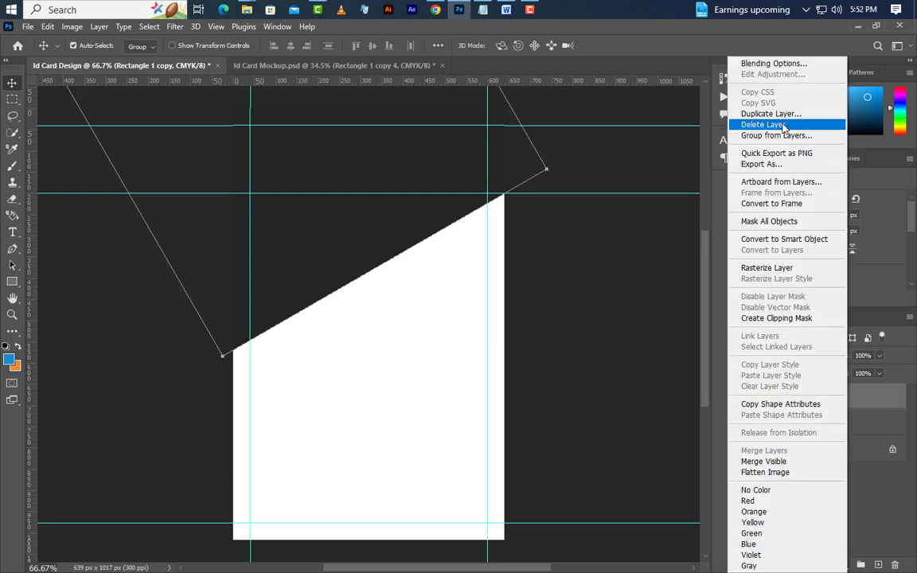
pyautogui.click(783, 116)
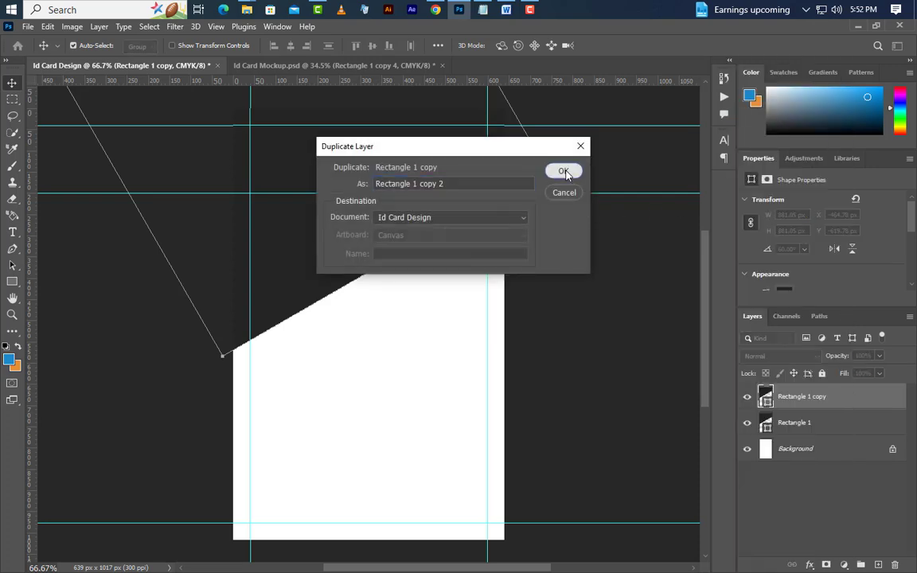
pyautogui.click(562, 173)
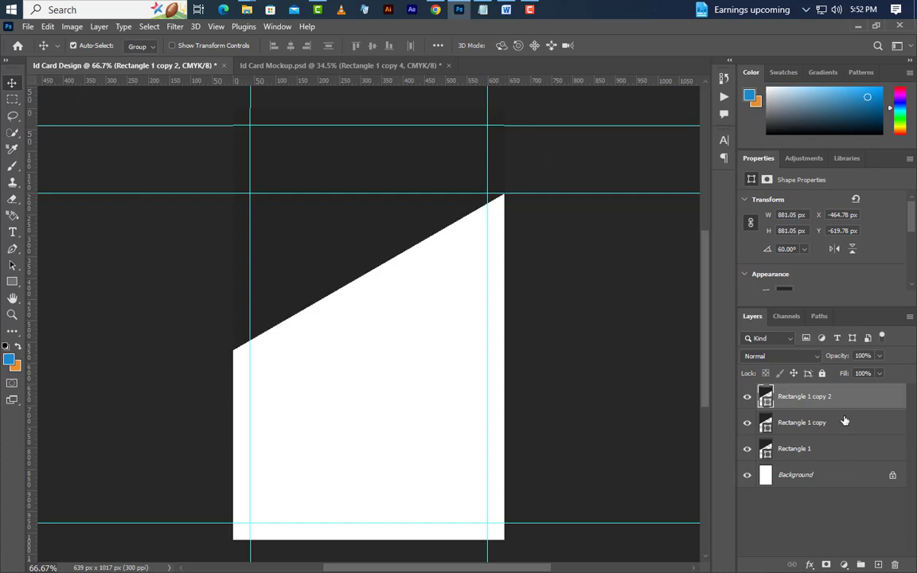
# Place Image.jpg from the image folder into the card above Rectangle 1 copy.
pyautogui.click(843, 422)
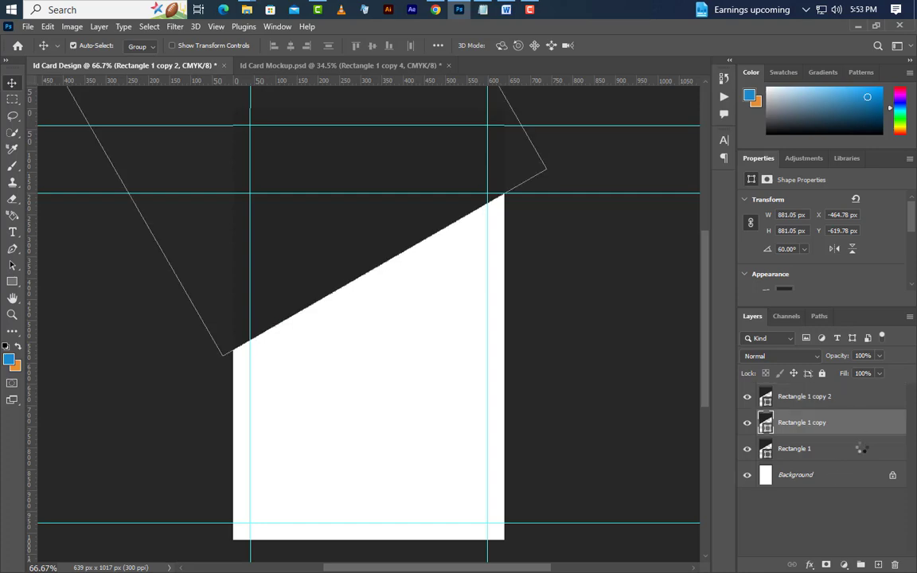
pyautogui.click(853, 27)
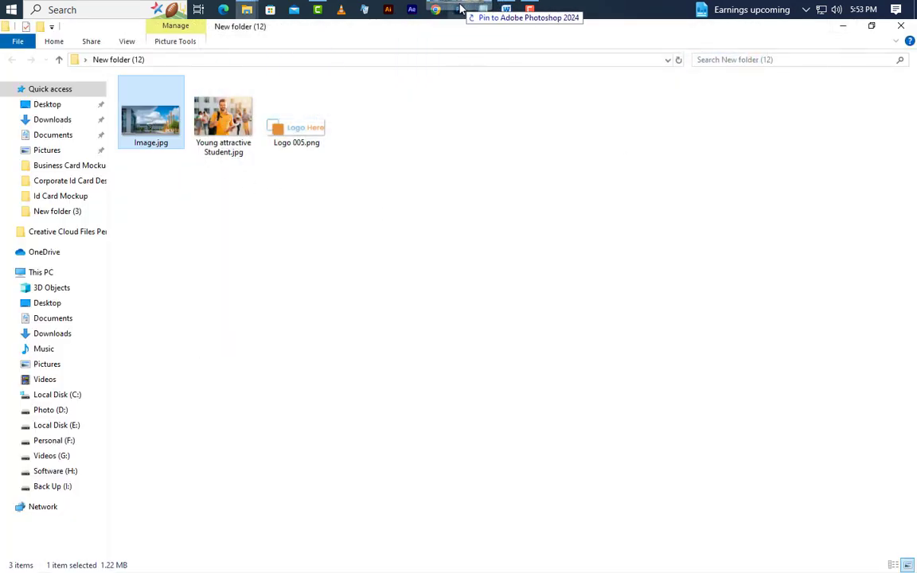
pyautogui.moveTo(460, 8); pyautogui.dragTo(388, 237)
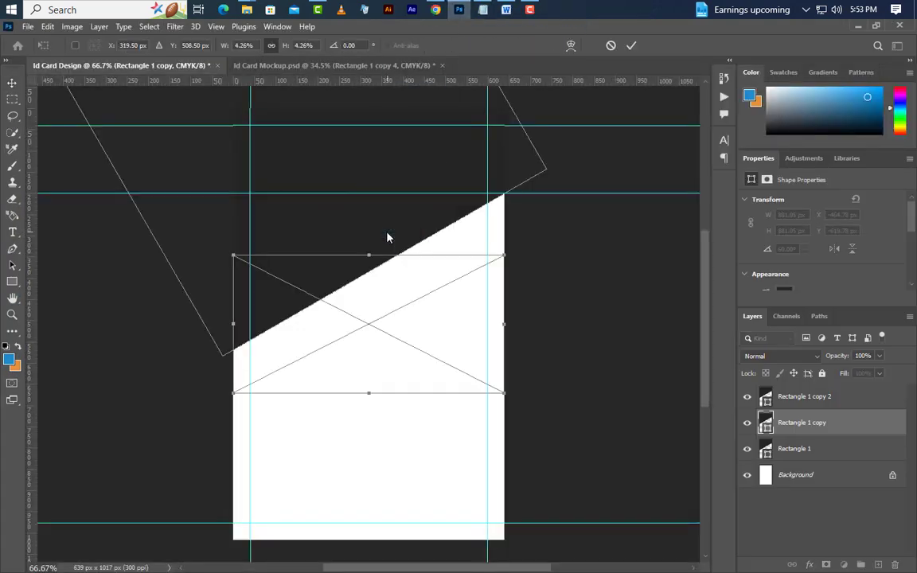
# Scale up the campus photo and position it across the header.
pyautogui.scroll(-2, 387, 237)
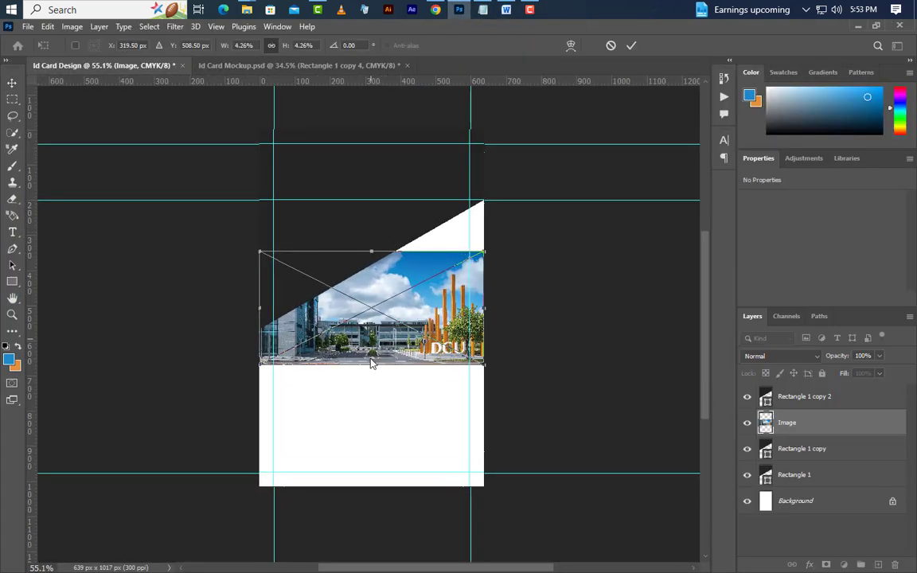
pyautogui.moveTo(372, 366); pyautogui.dragTo(372, 496)
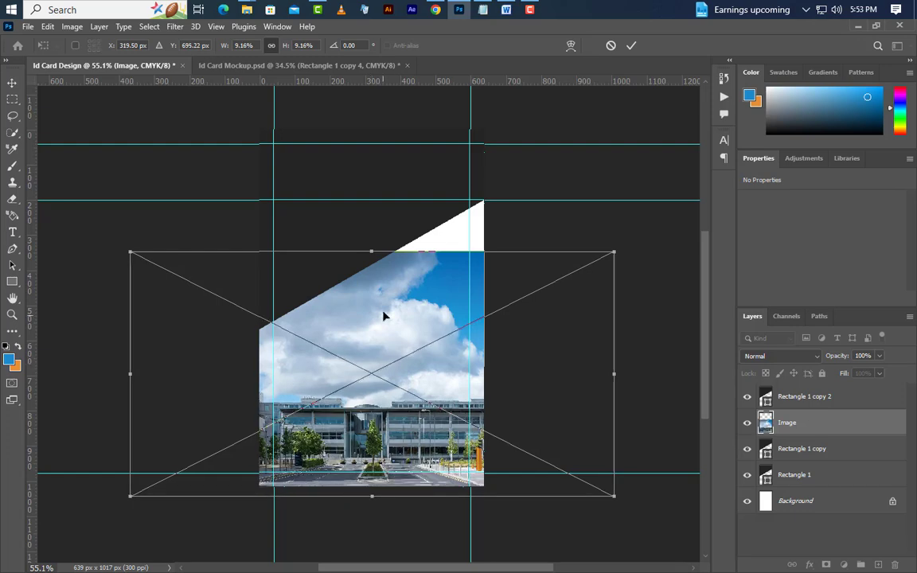
pyautogui.moveTo(372, 251); pyautogui.dragTo(378, 182)
pyautogui.moveTo(403, 360); pyautogui.dragTo(442, 178)
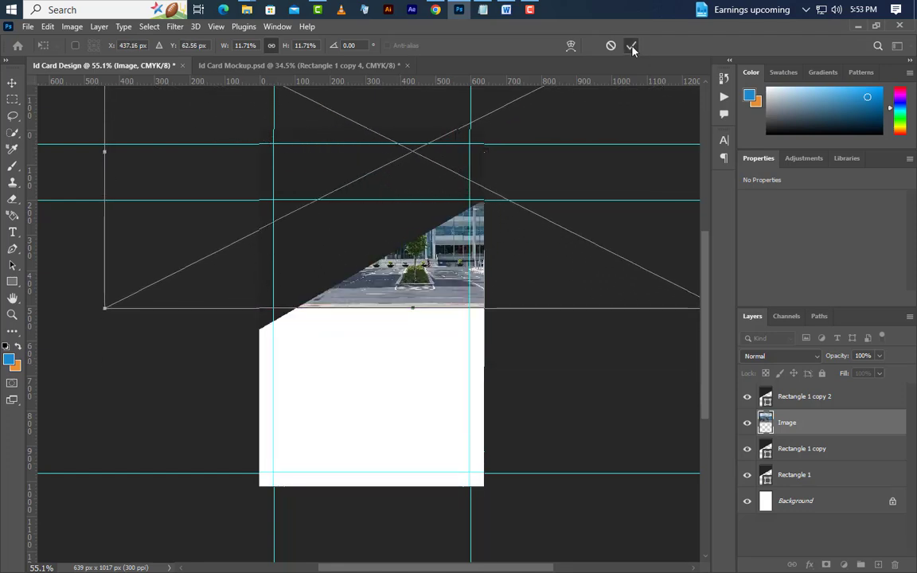
pyautogui.click(631, 47)
# Clip the photo to the slanted shape and set its blend mode to Overlay.
pyautogui.click(747, 396)
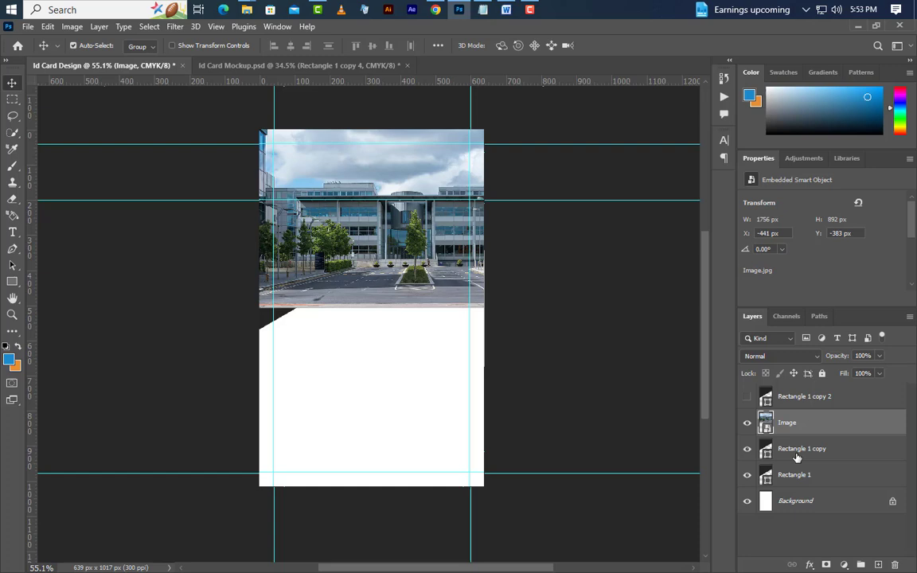
pyautogui.rightClick(833, 429)
pyautogui.click(778, 350)
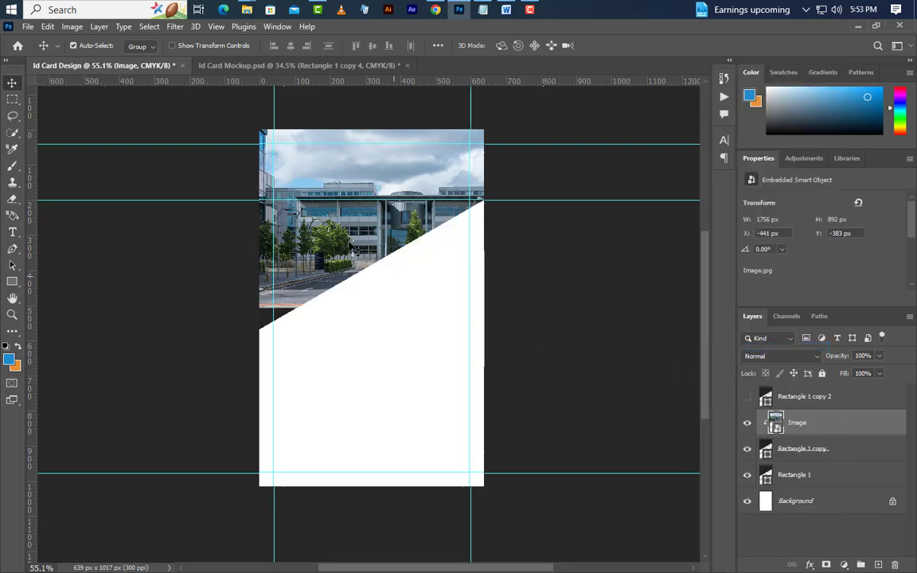
pyautogui.moveTo(330, 228); pyautogui.dragTo(434, 191)
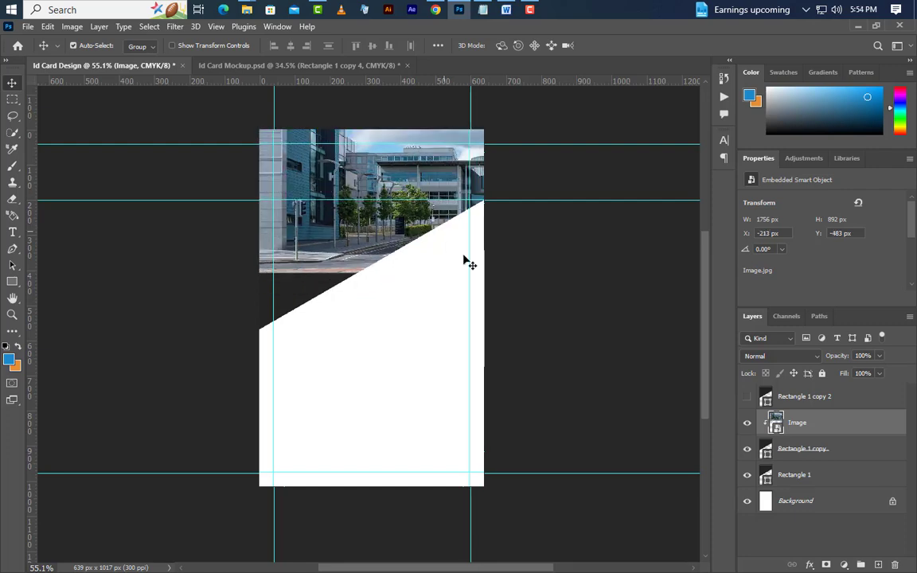
pyautogui.click(806, 359)
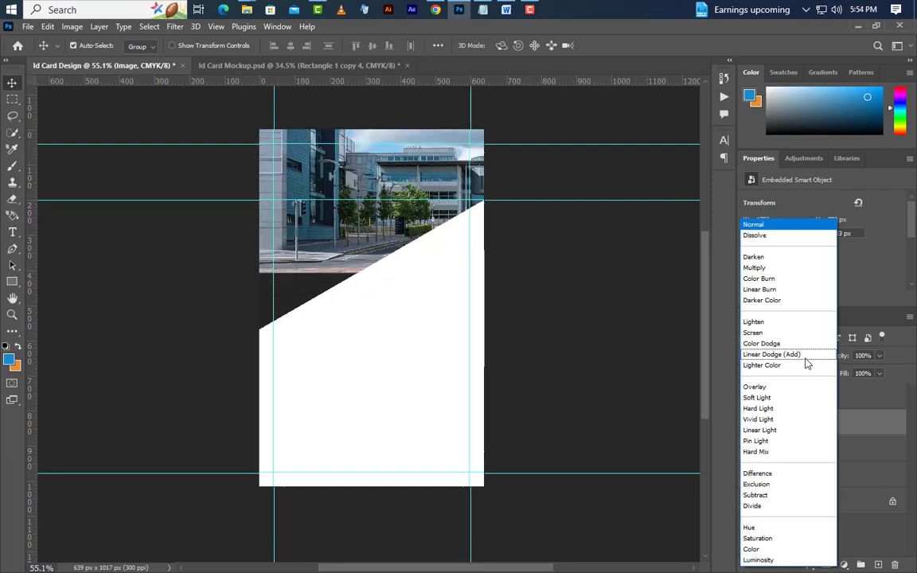
pyautogui.click(789, 390)
# Show Rectangle 1 copy 2 again and blend it as Multiply.
pyautogui.click(798, 400)
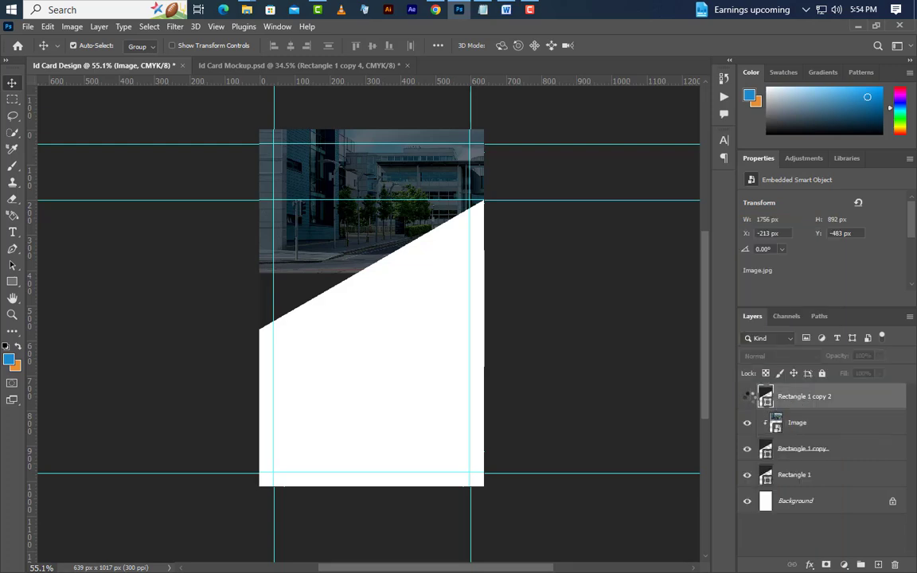
pyautogui.click(747, 396)
pyautogui.click(771, 356)
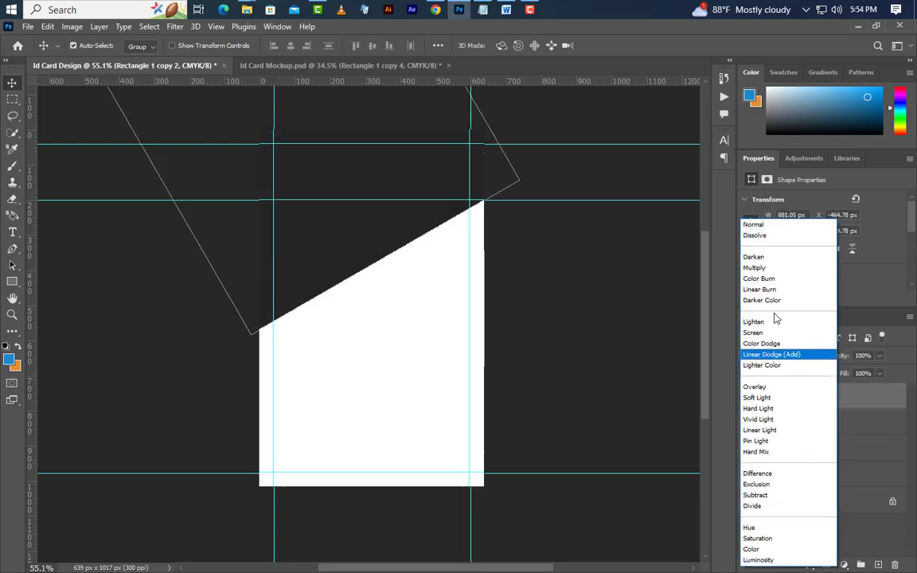
pyautogui.click(757, 267)
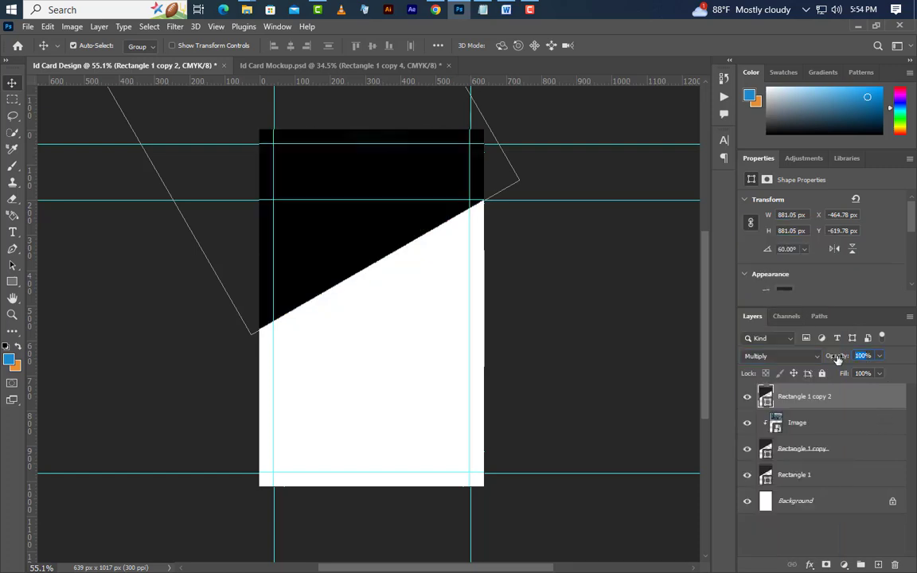
# Lower the dark overlay's opacity and fill Rectangle 1 with white ffffff.
pyautogui.click(393, 350)
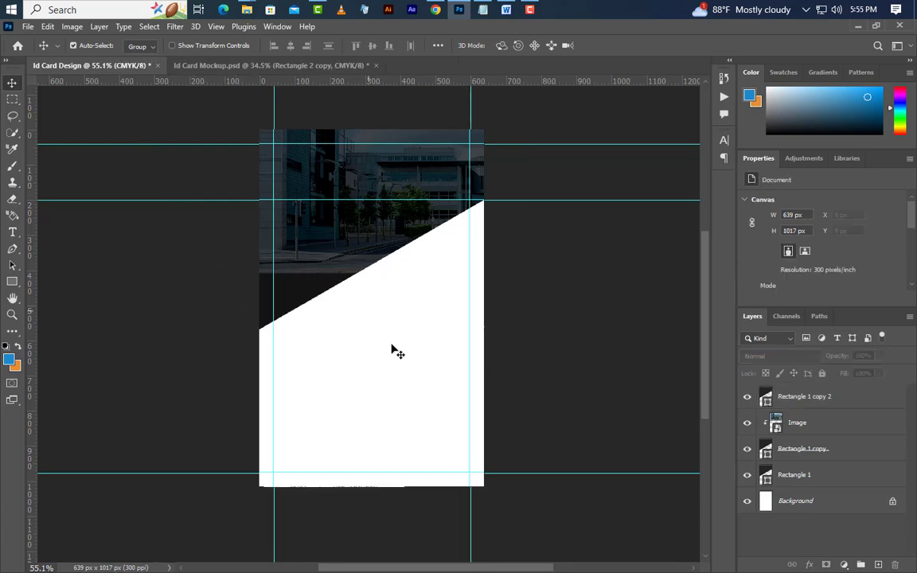
pyautogui.doubleClick(766, 476)
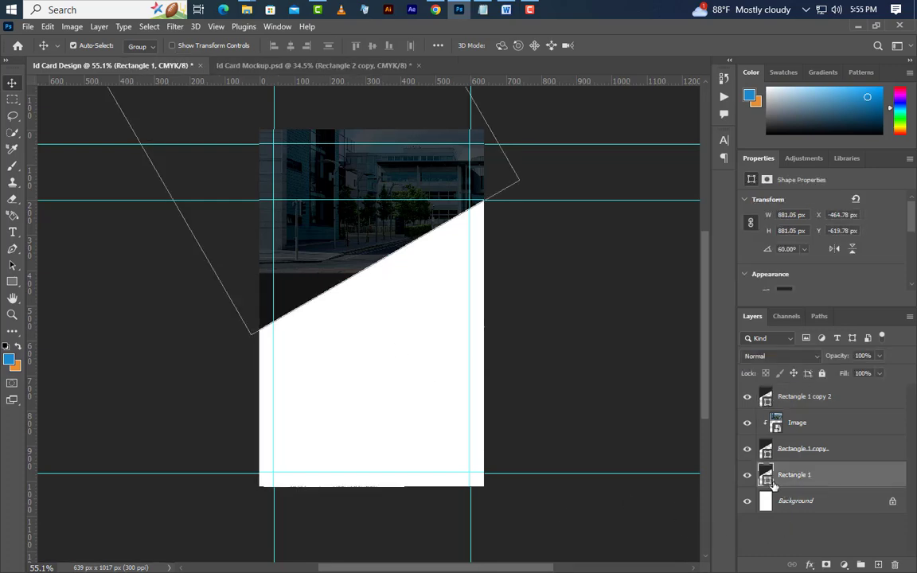
pyautogui.click(452, 354)
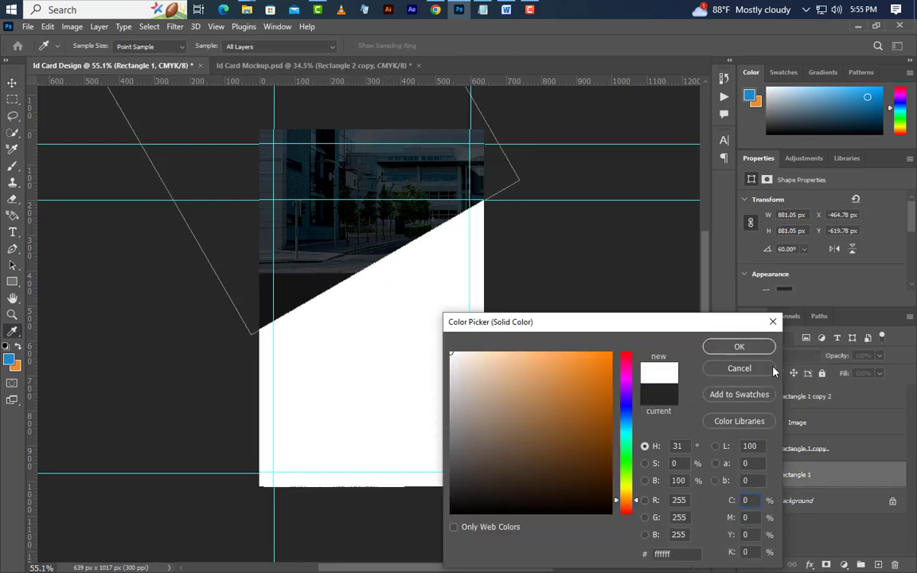
pyautogui.click(749, 348)
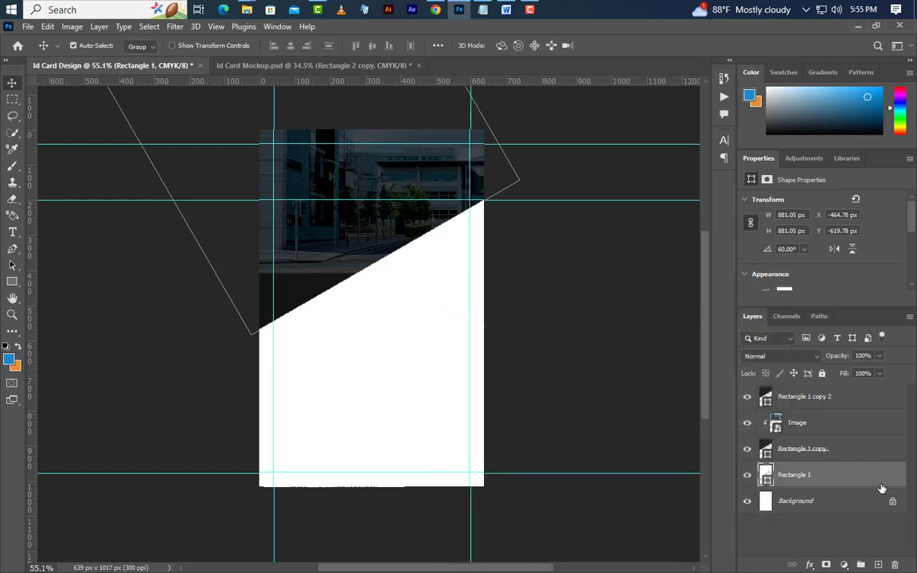
# Nudge white Rectangle 1 down to Y −607.78 px and duplicate its layer.
pyautogui.press('Down')
pyautogui.press('Down')
pyautogui.press('Down')
pyautogui.press('Down')
pyautogui.press('Down')
pyautogui.press('Down')
pyautogui.press('Down')
pyautogui.press('Down')
pyautogui.press('Down')
pyautogui.press('Down')
pyautogui.press('Down')
pyautogui.press('Down')
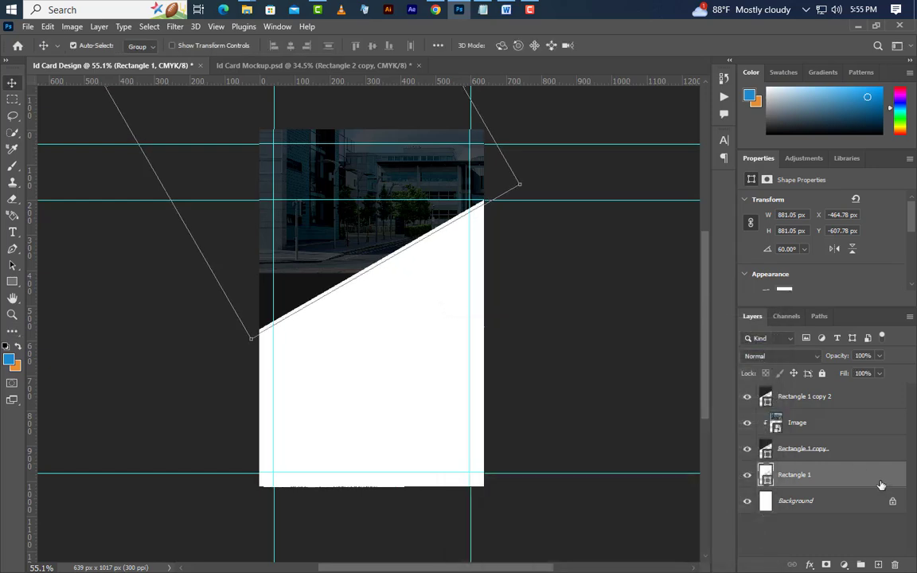
pyautogui.rightClick(881, 485)
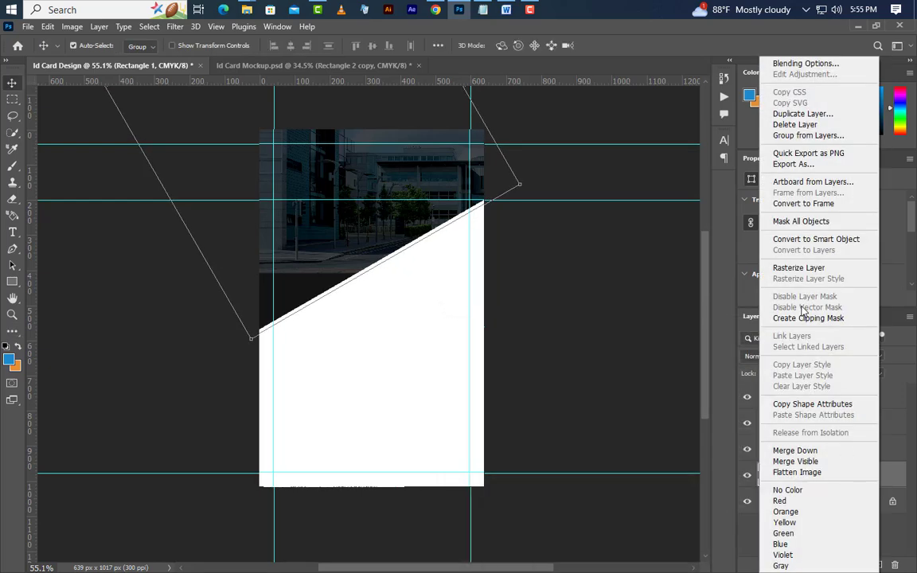
pyautogui.click(802, 114)
# Create another copy of Rectangle 1 and fill it orange e68e37.
pyautogui.click(560, 172)
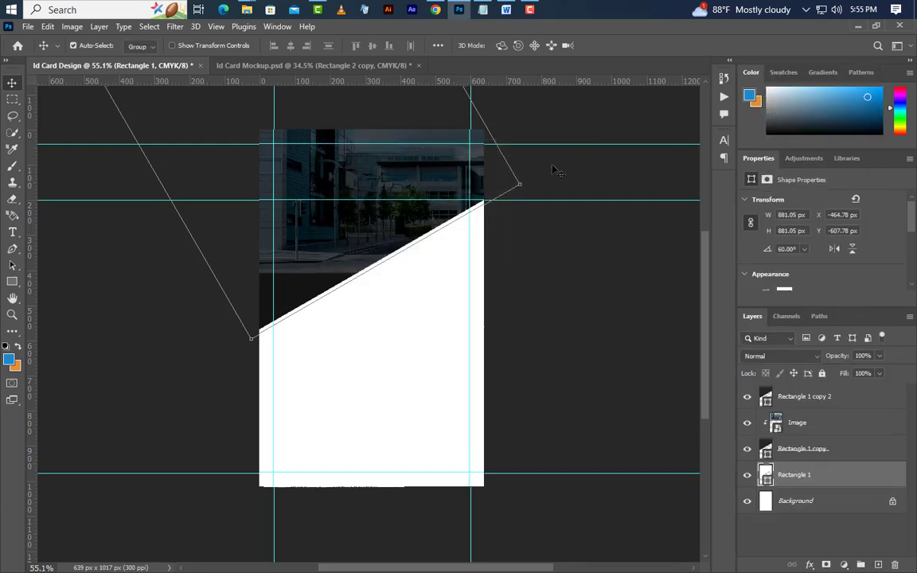
pyautogui.hotkey('ctrl', 'j')
pyautogui.doubleClick(766, 475)
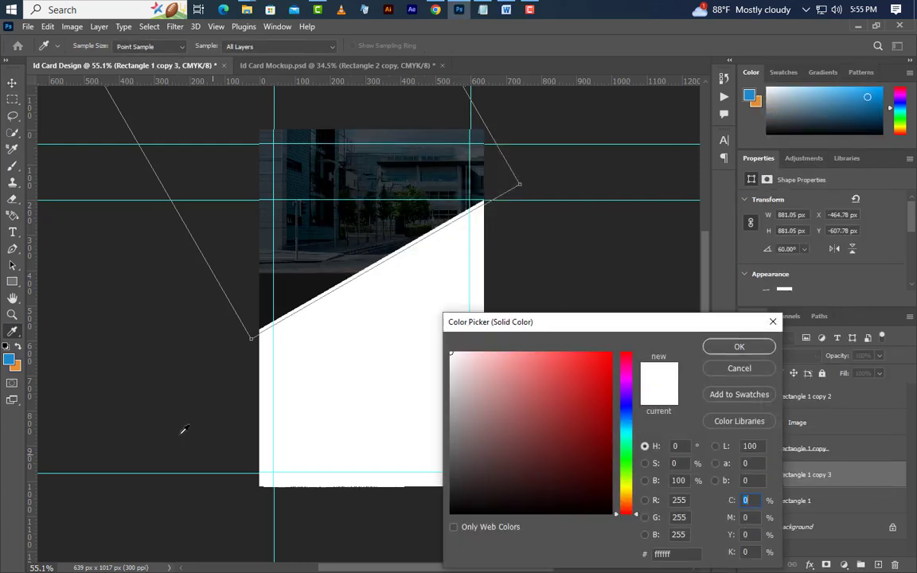
pyautogui.click(20, 365)
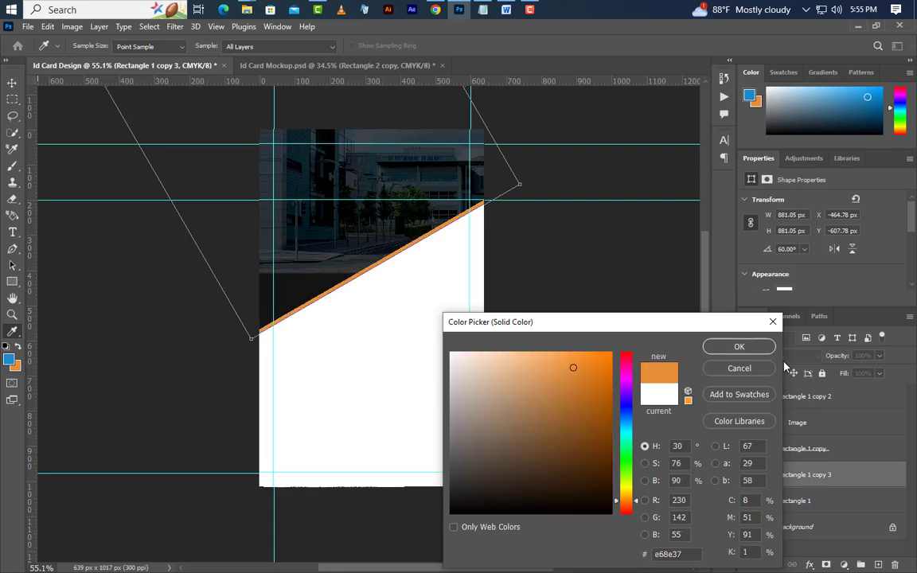
pyautogui.click(739, 347)
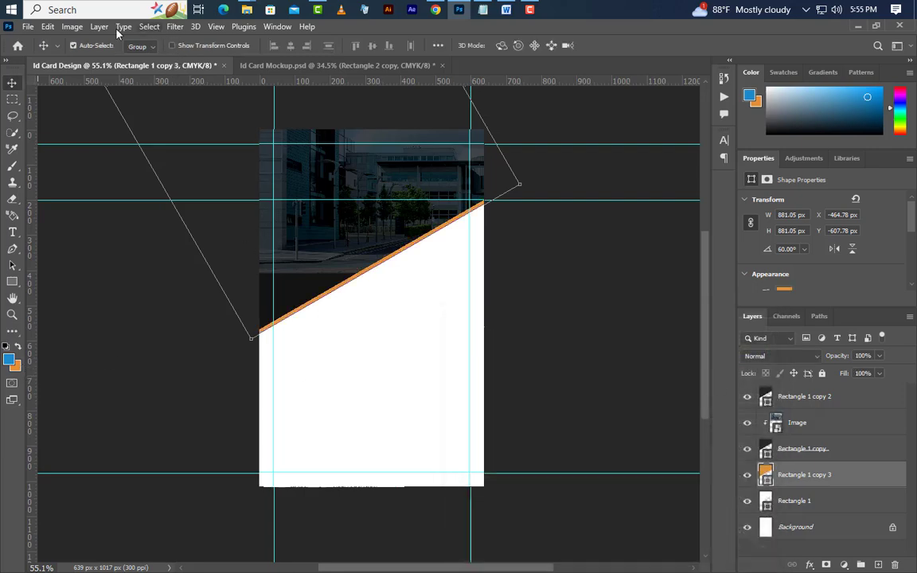
# Flip the orange copy horizontally and move it to the card's upper right.
pyautogui.click(48, 26)
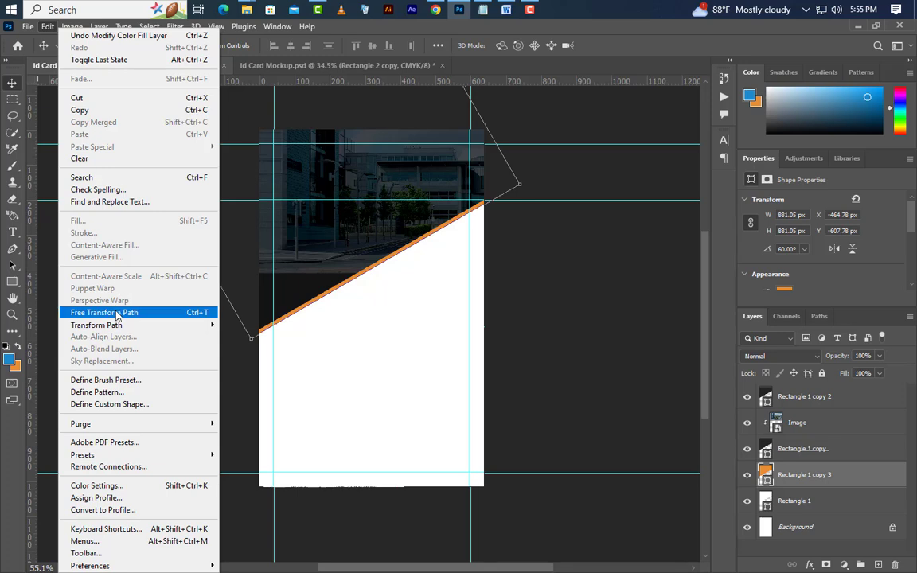
pyautogui.click(147, 312)
pyautogui.rightClick(357, 254)
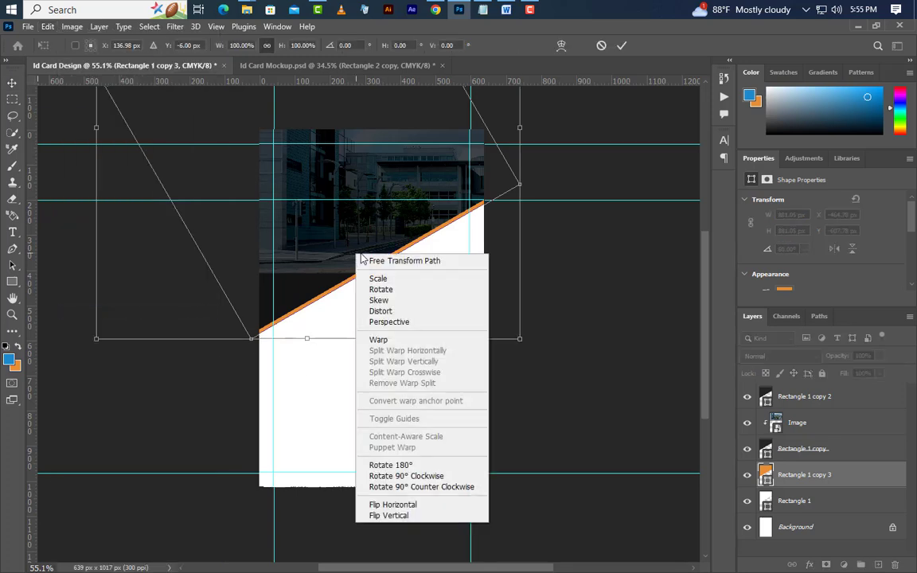
pyautogui.click(430, 510)
pyautogui.moveTo(350, 231); pyautogui.dragTo(496, 215)
pyautogui.moveTo(516, 277); pyautogui.dragTo(507, 283)
# Place the orange wedge beneath white Rectangle 1 and copy it to the lower left.
pyautogui.click(623, 47)
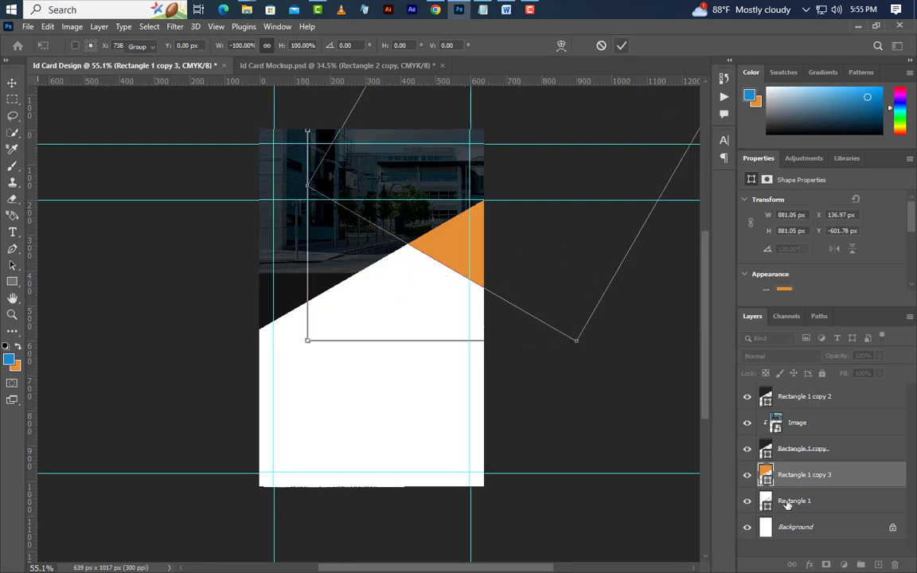
pyautogui.moveTo(843, 485); pyautogui.dragTo(880, 553)
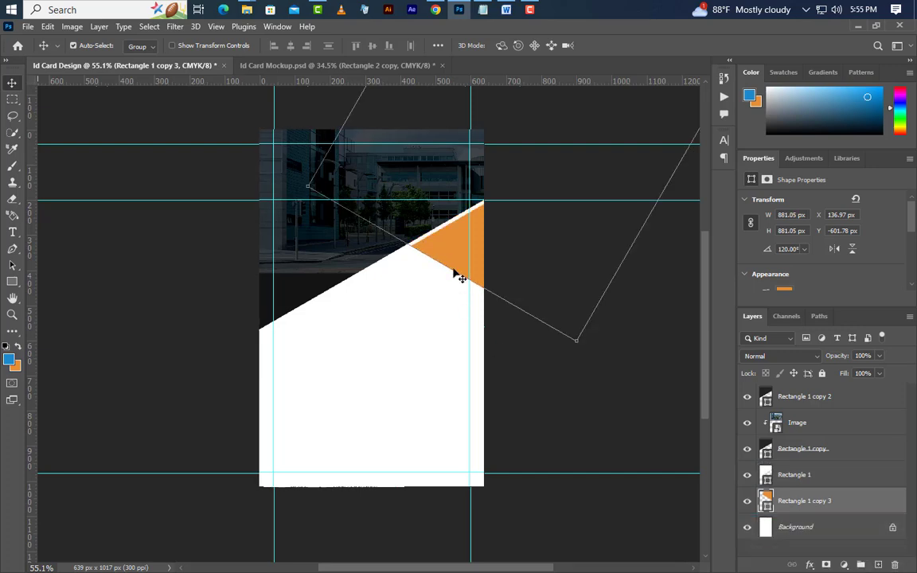
pyautogui.moveTo(461, 277); pyautogui.dragTo(315, 363)
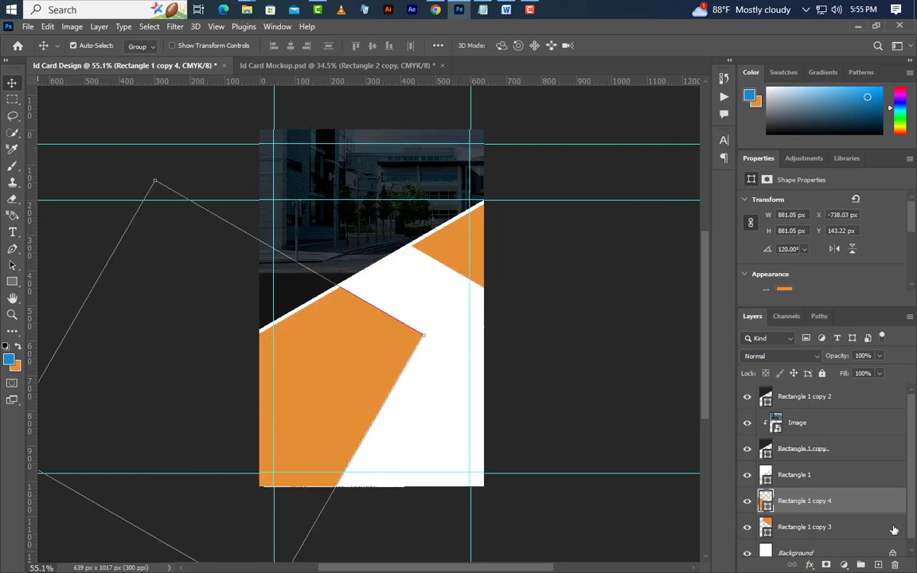
# Move the new orange copy to the top and clip it and the dark overlay to the layers beneath.
pyautogui.moveTo(866, 505); pyautogui.dragTo(858, 396)
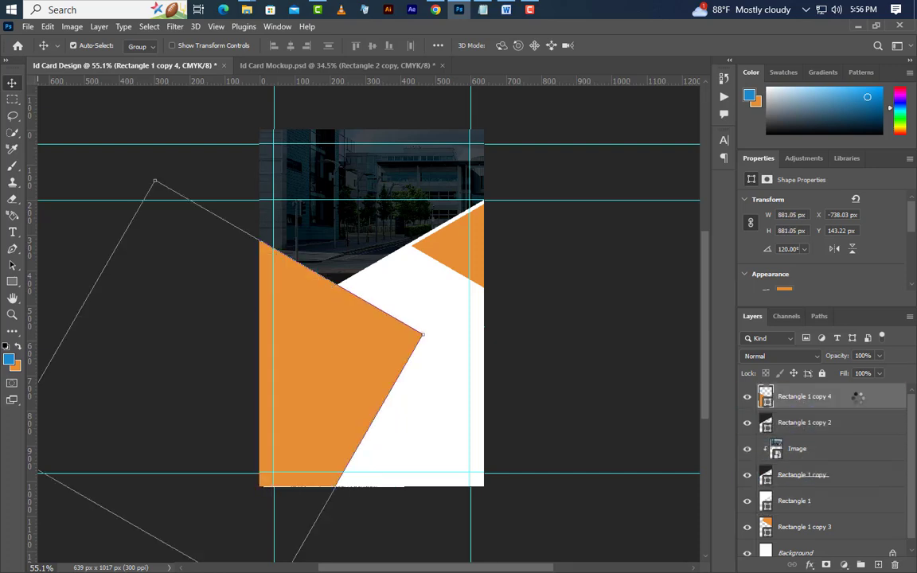
pyautogui.click(860, 426)
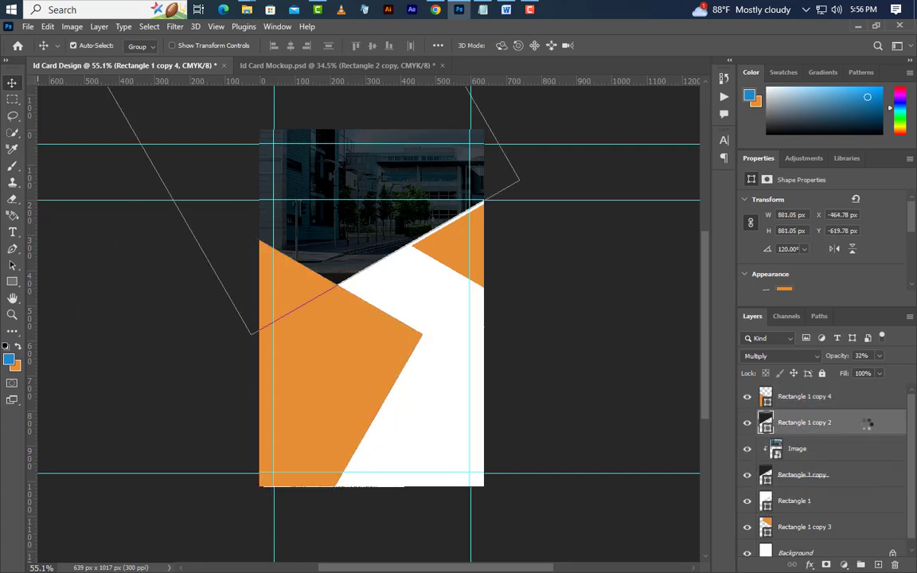
pyautogui.rightClick(867, 425)
pyautogui.click(795, 317)
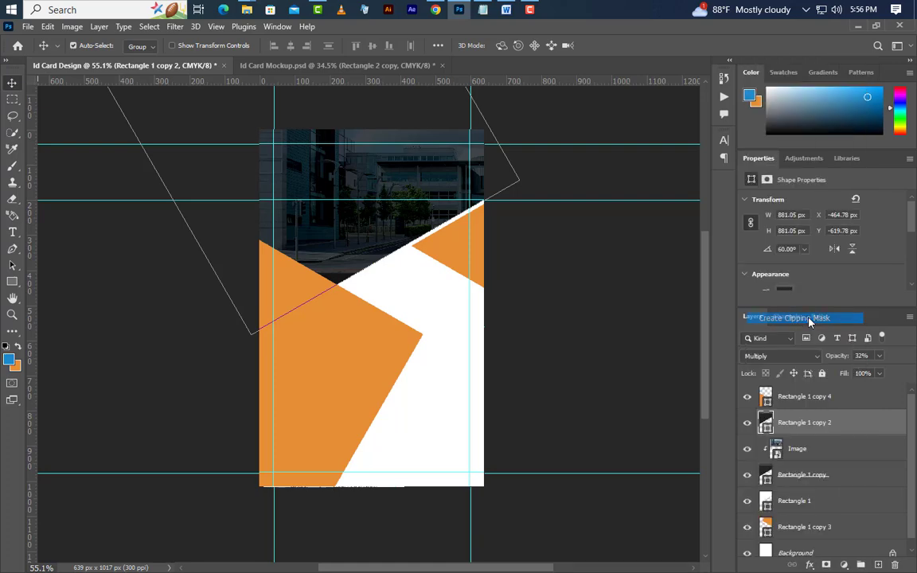
pyautogui.click(857, 403)
pyautogui.rightClick(861, 398)
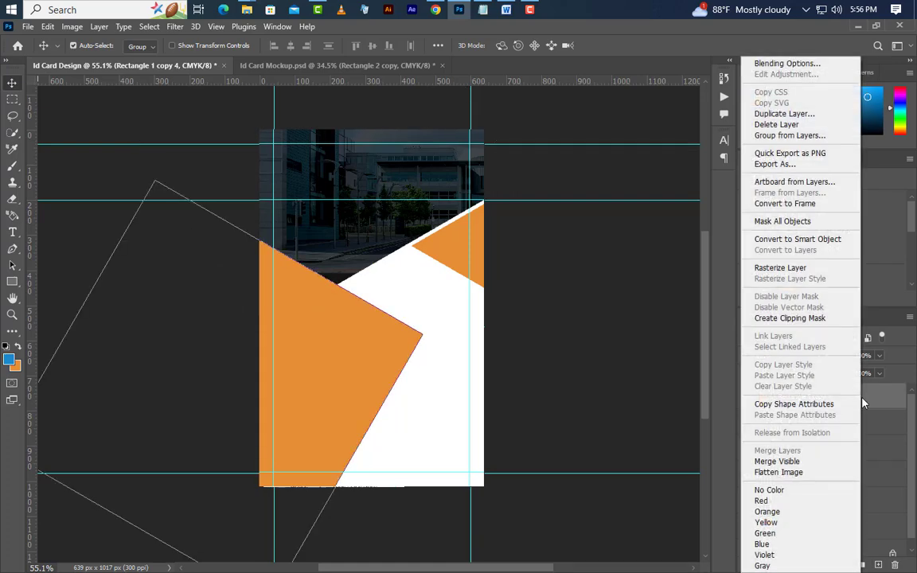
pyautogui.click(799, 318)
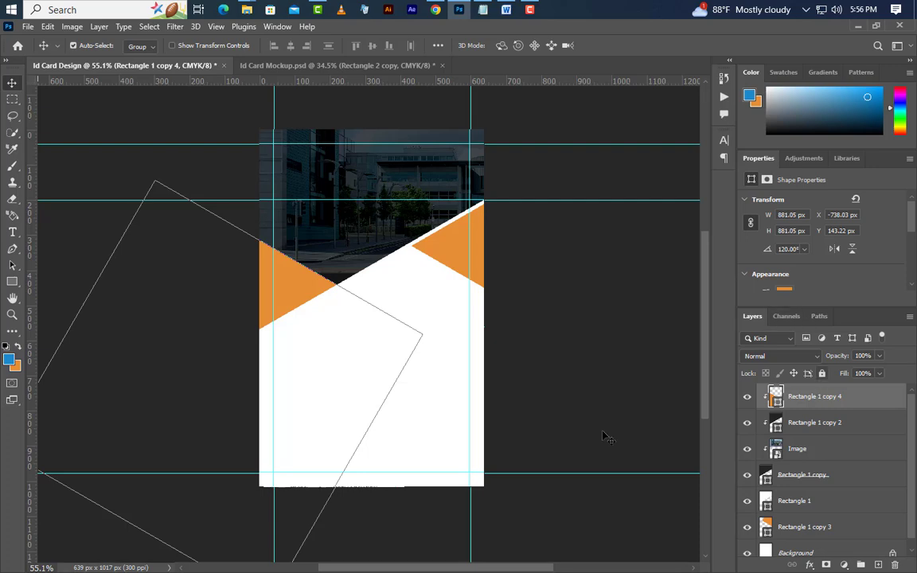
# Recolour the right-hand triangle, Rectangle 1 copy 3, to blue 1a89ca.
pyautogui.click(453, 253)
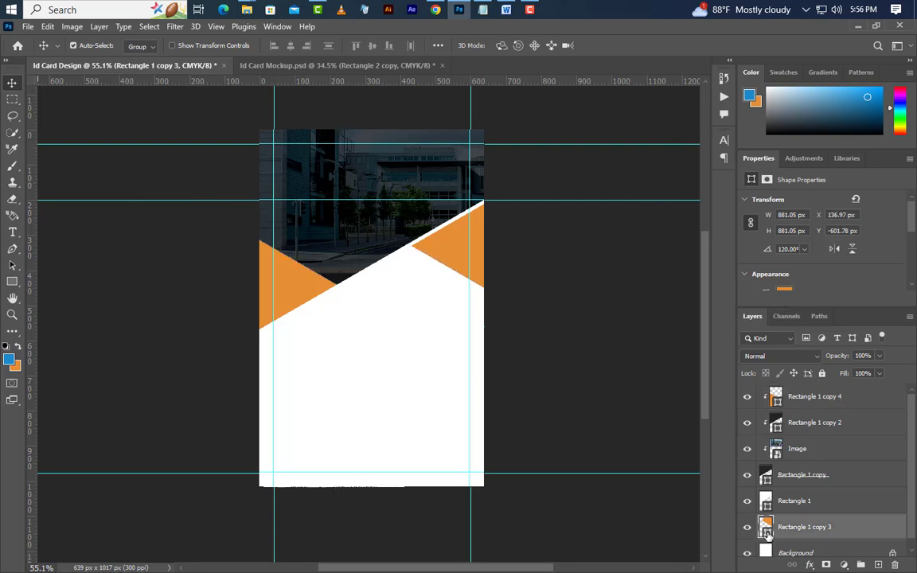
pyautogui.doubleClick(765, 529)
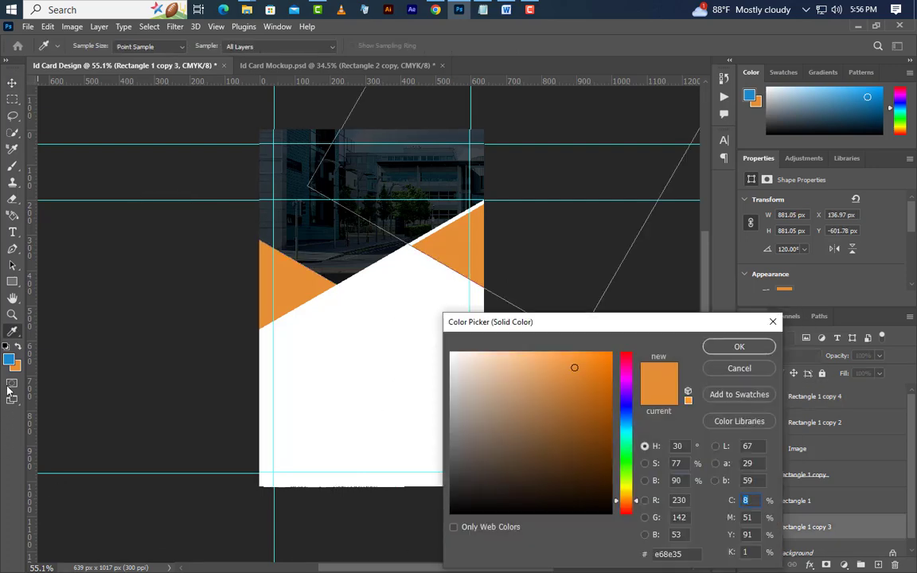
pyautogui.click(11, 360)
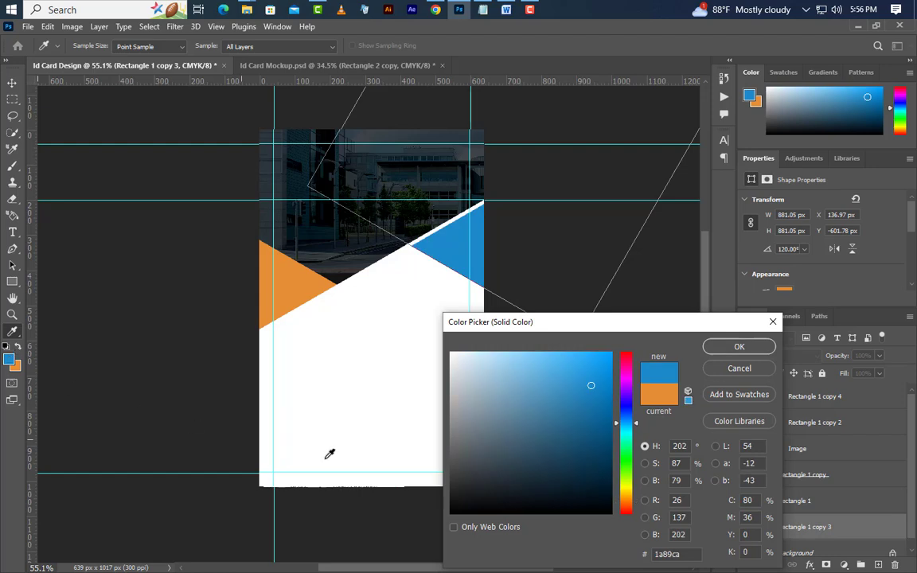
pyautogui.click(723, 346)
pyautogui.click(294, 297)
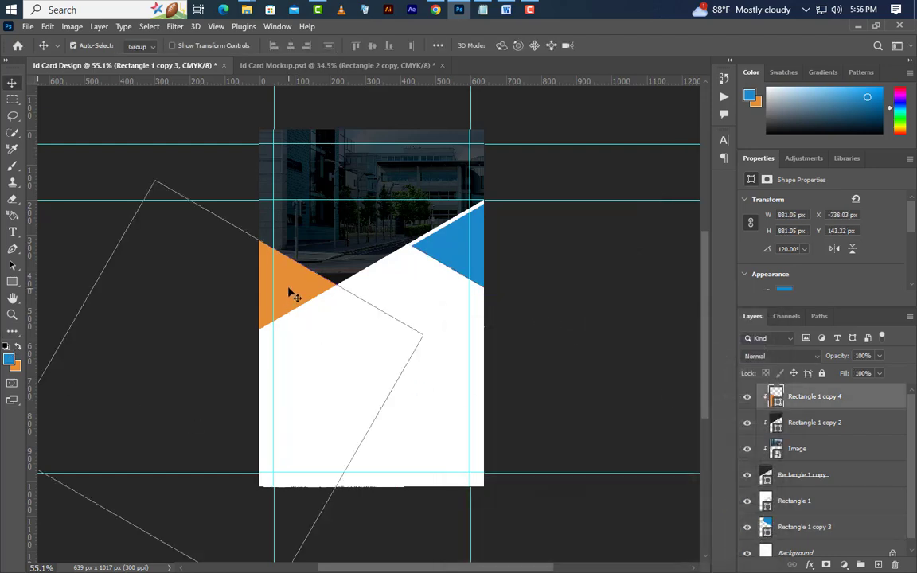
# Add a 5 px inside solid white (ffffff) Stroke effect to Rectangle 1 copy 4.
pyautogui.doubleClick(860, 398)
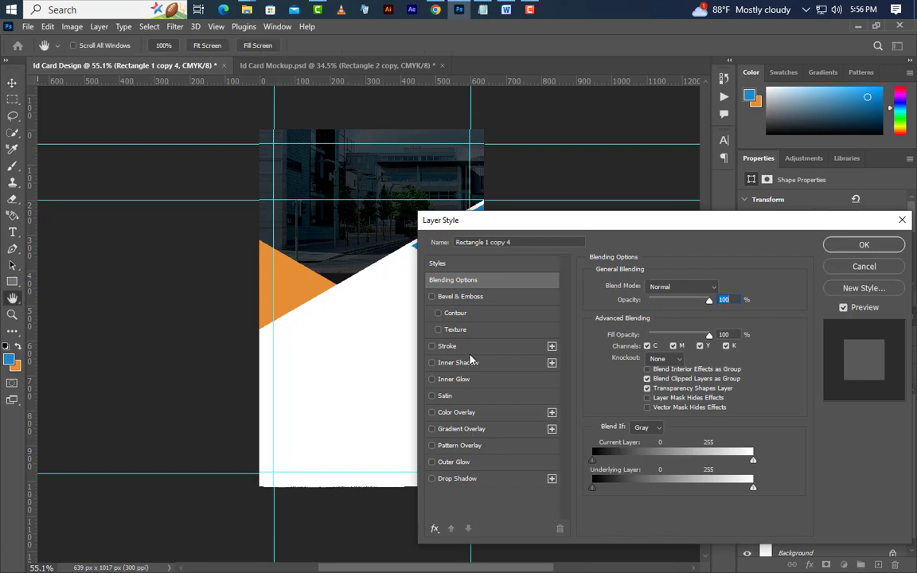
pyautogui.click(474, 347)
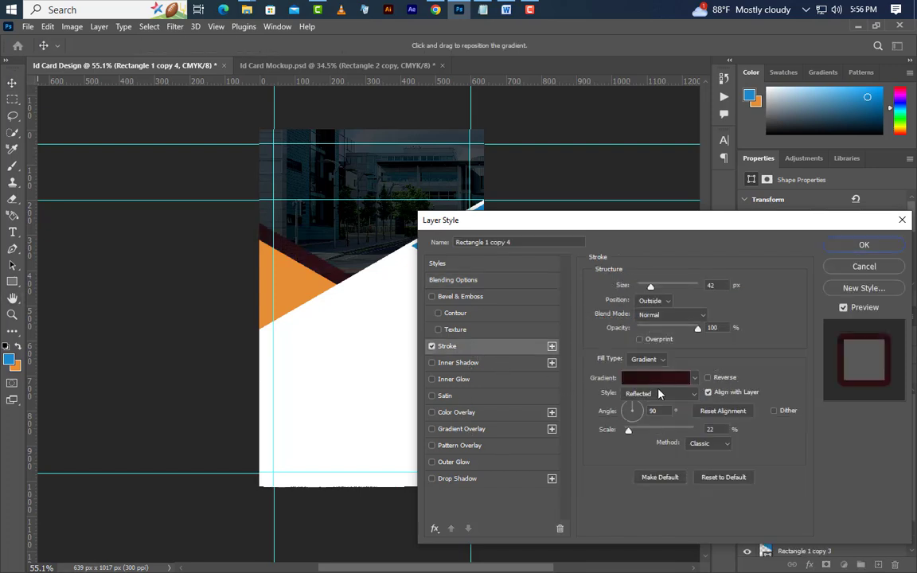
pyautogui.click(666, 303)
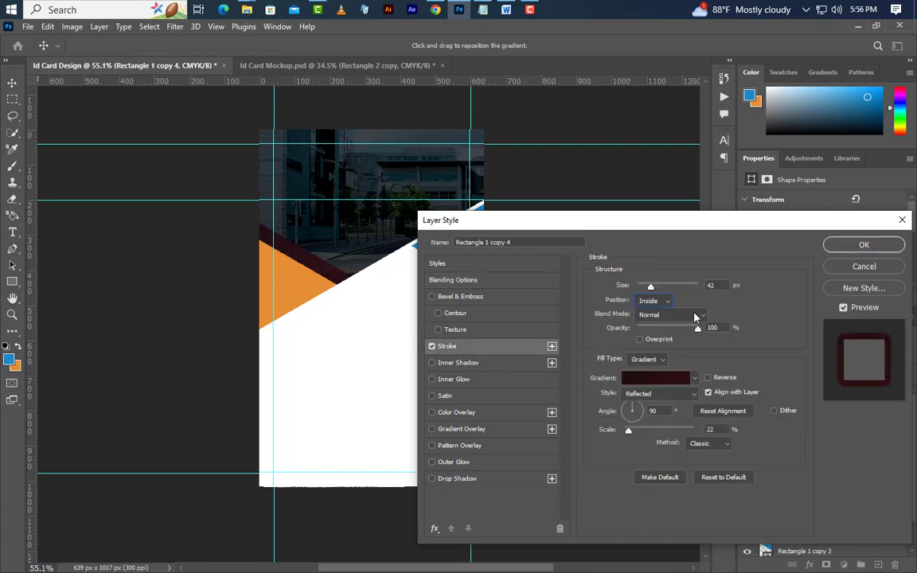
pyautogui.click(690, 286)
pyautogui.write('5')
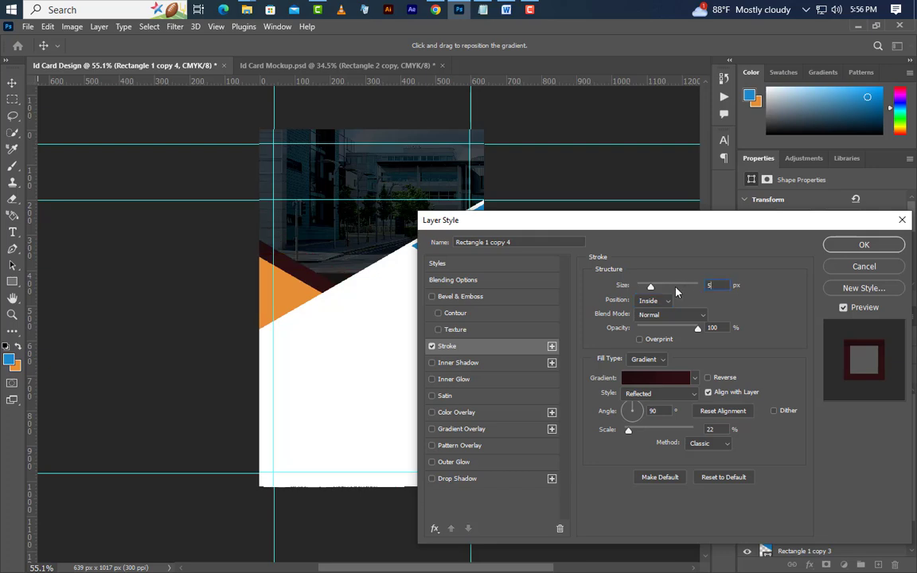
pyautogui.click(648, 359)
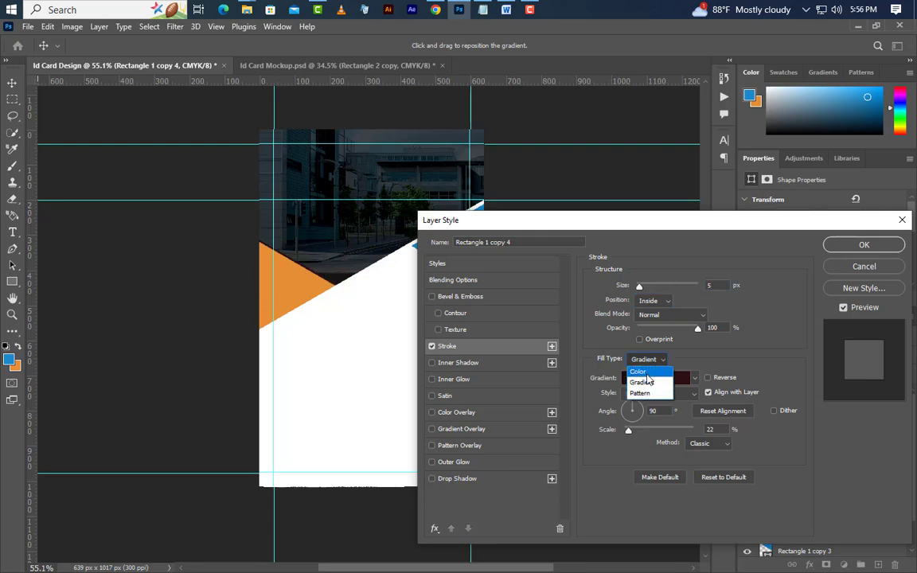
pyautogui.click(640, 372)
pyautogui.click(620, 379)
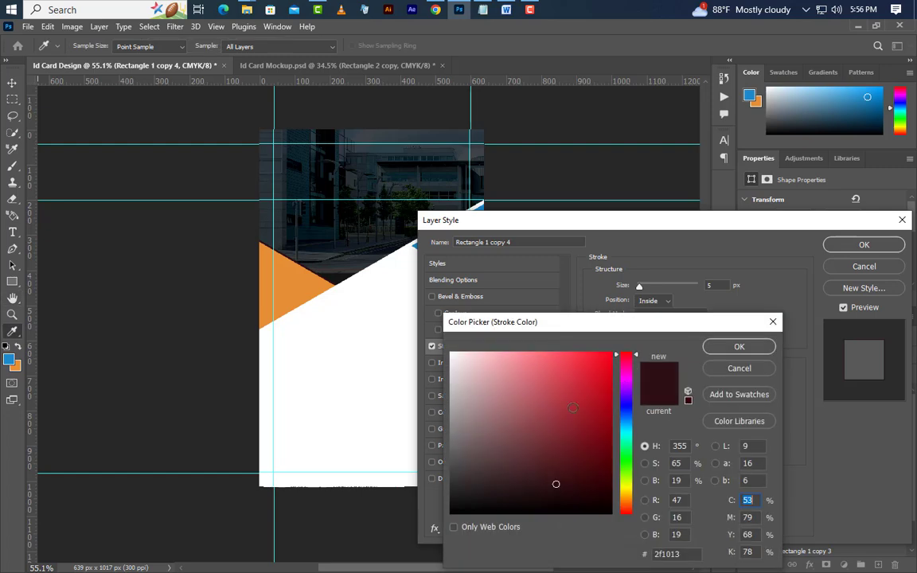
pyautogui.click(451, 353)
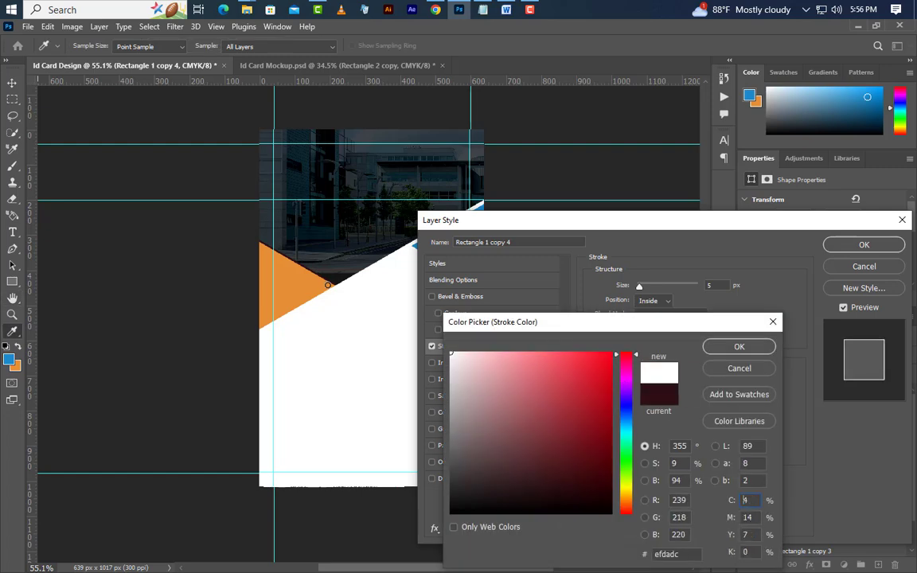
pyautogui.click(739, 346)
pyautogui.click(887, 250)
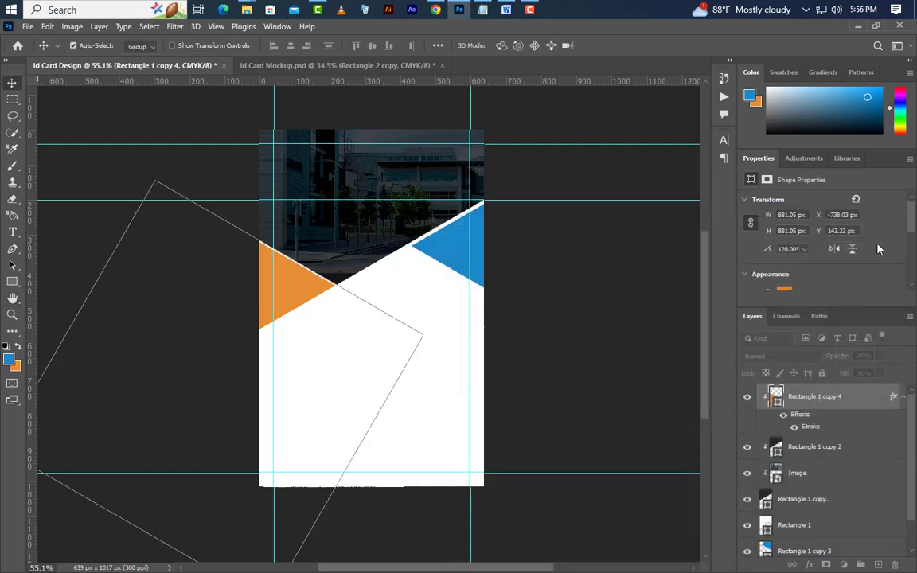
# Draw a blue 214 × 214 px square, Rectangle 2, between the two triangles.
pyautogui.scroll(5, 379, 276)
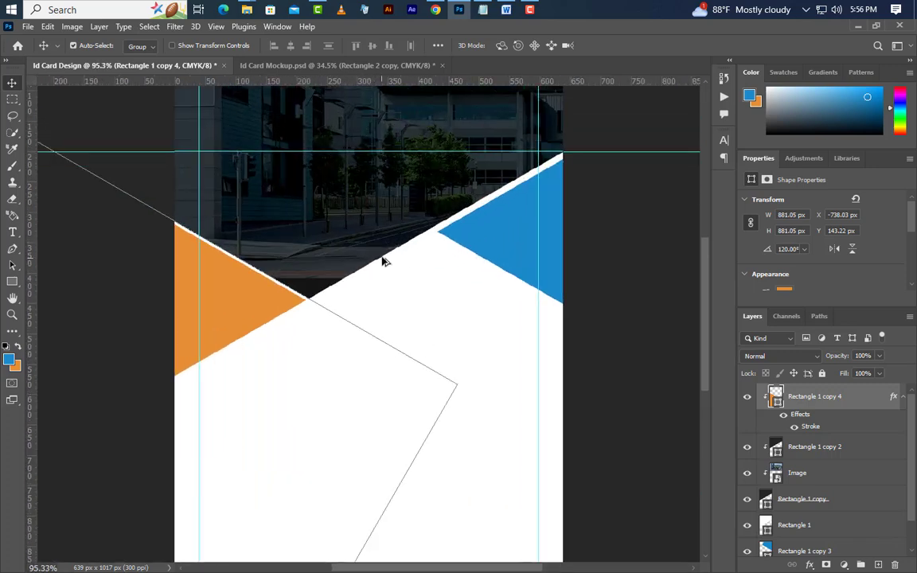
pyautogui.moveTo(14, 283); pyautogui.dragTo(38, 284)
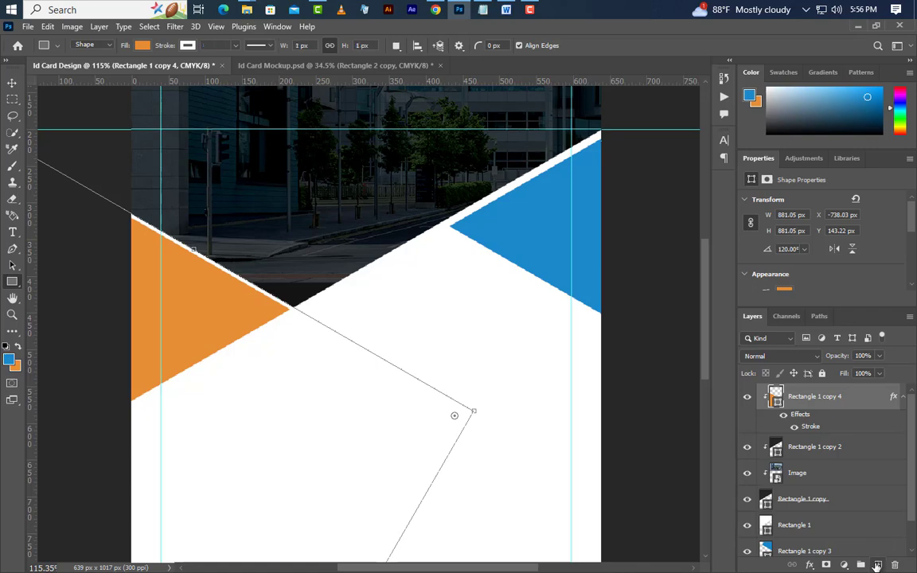
pyautogui.click(877, 565)
pyautogui.moveTo(309, 185); pyautogui.dragTo(461, 431)
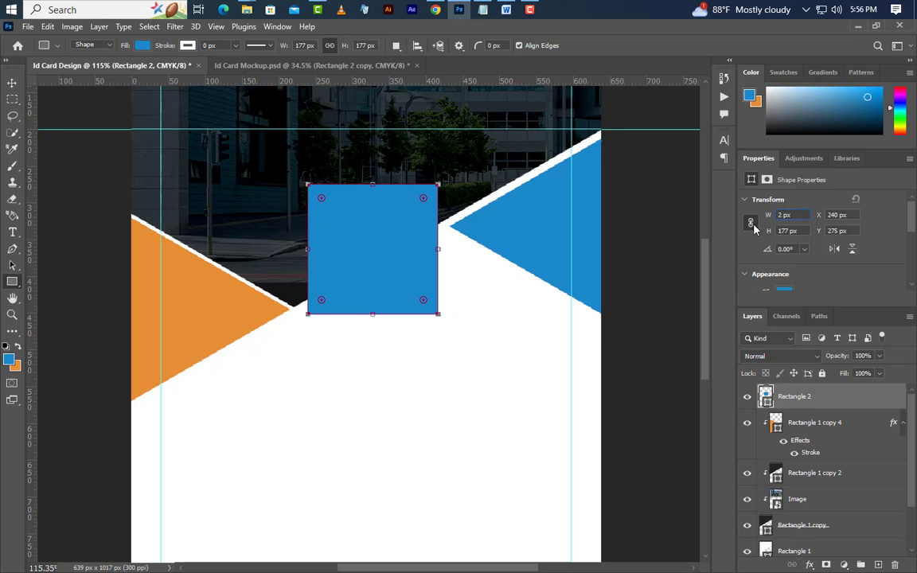
pyautogui.click(751, 223)
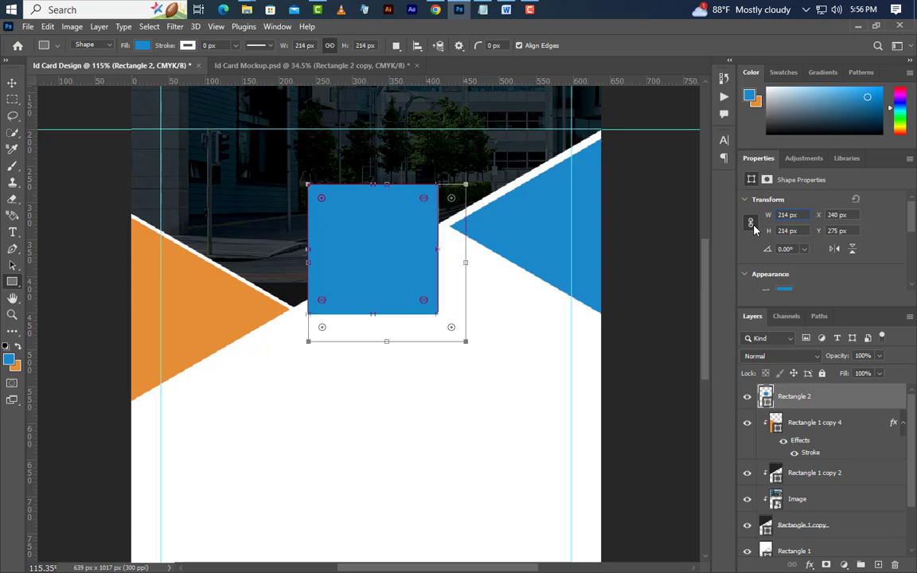
# Centre Rectangle 2 horizontally on the card using Align Horizontal Centers.
pyautogui.click(12, 83)
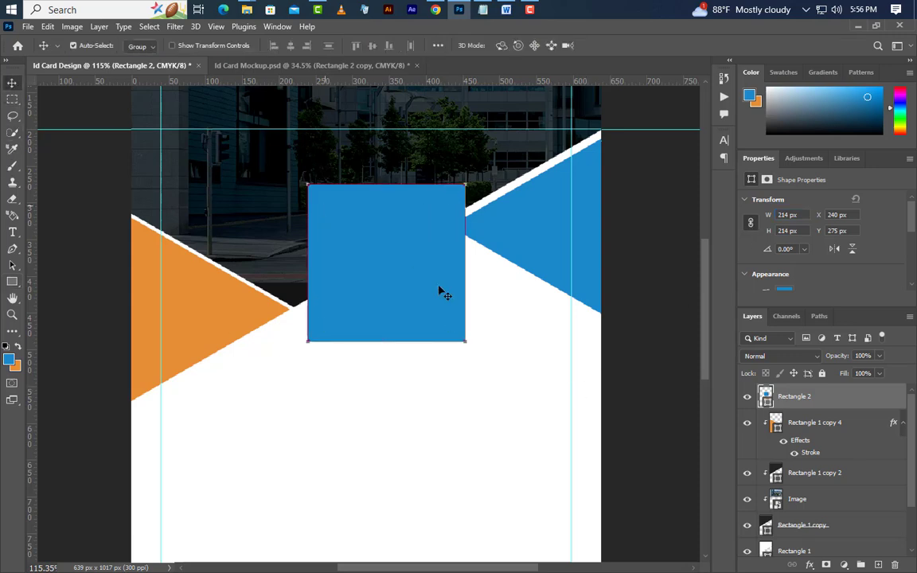
pyautogui.hotkey('ctrl', 'a')
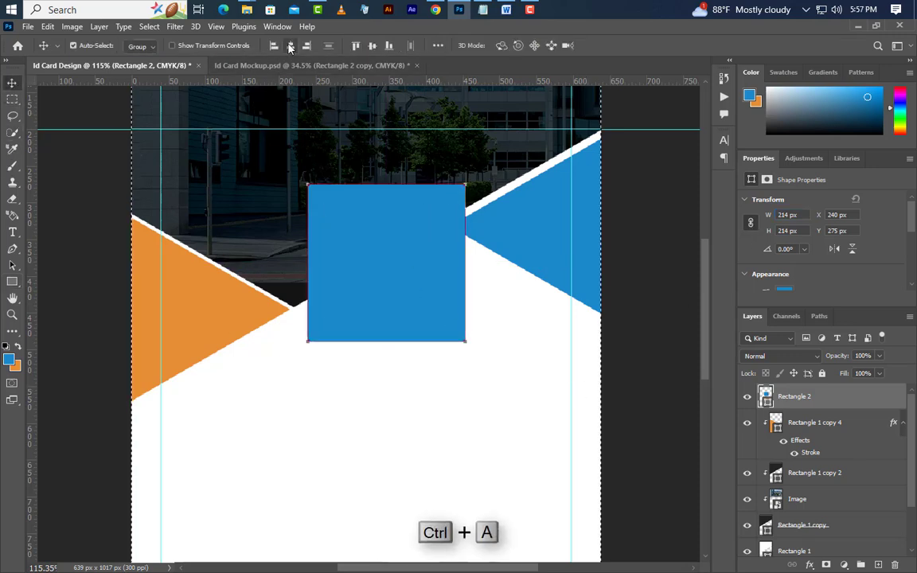
pyautogui.click(290, 46)
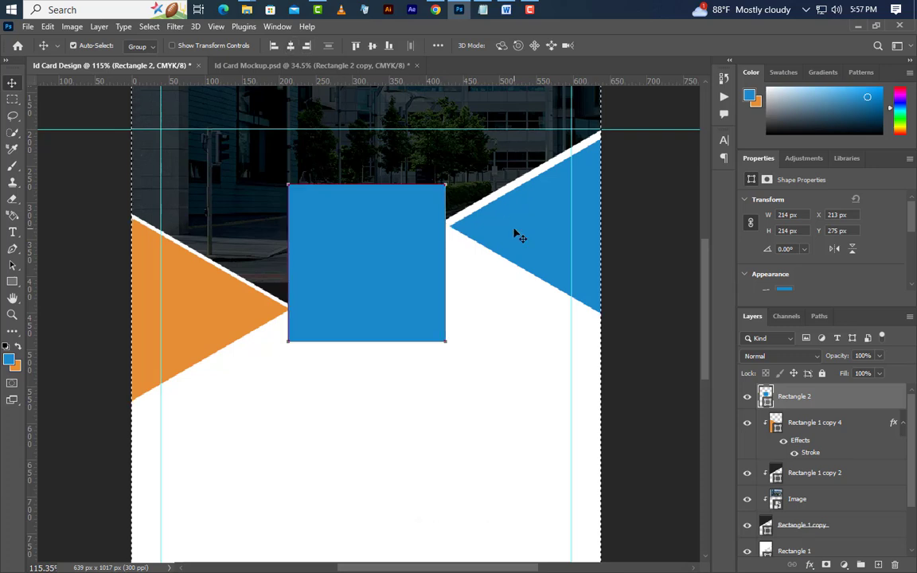
pyautogui.press('ctrl')
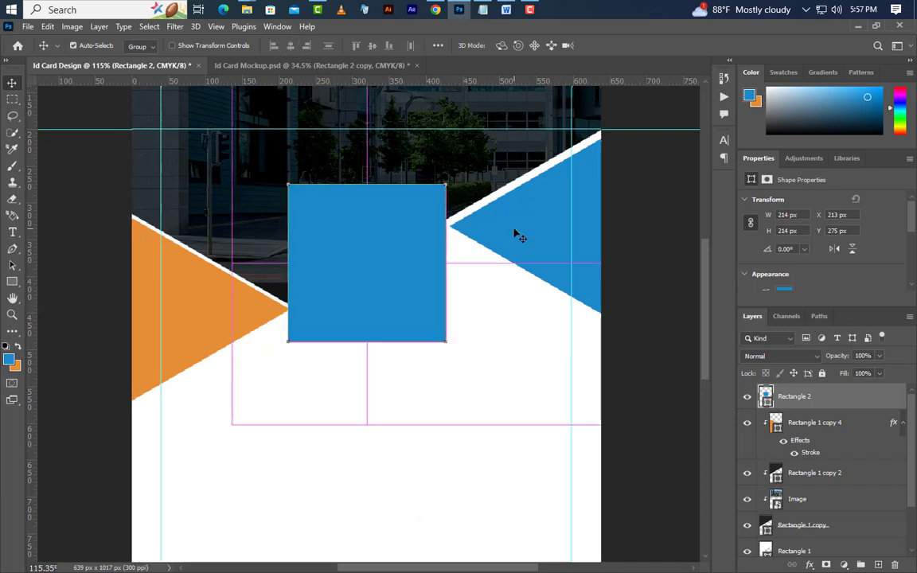
pyautogui.hotkey('ctrl', 'd')
# Duplicate the blue square and make the original orange at 228×228 px.
pyautogui.rightClick(845, 407)
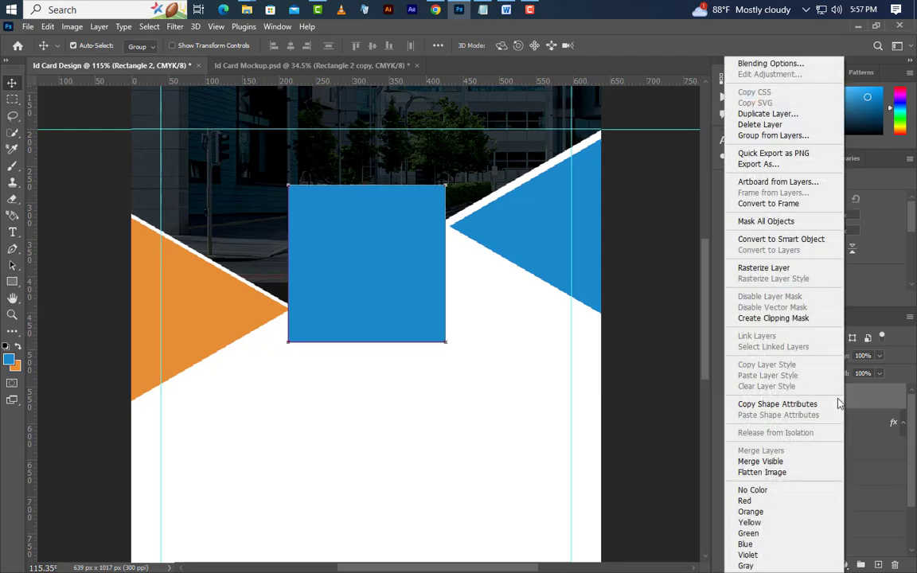
pyautogui.click(788, 113)
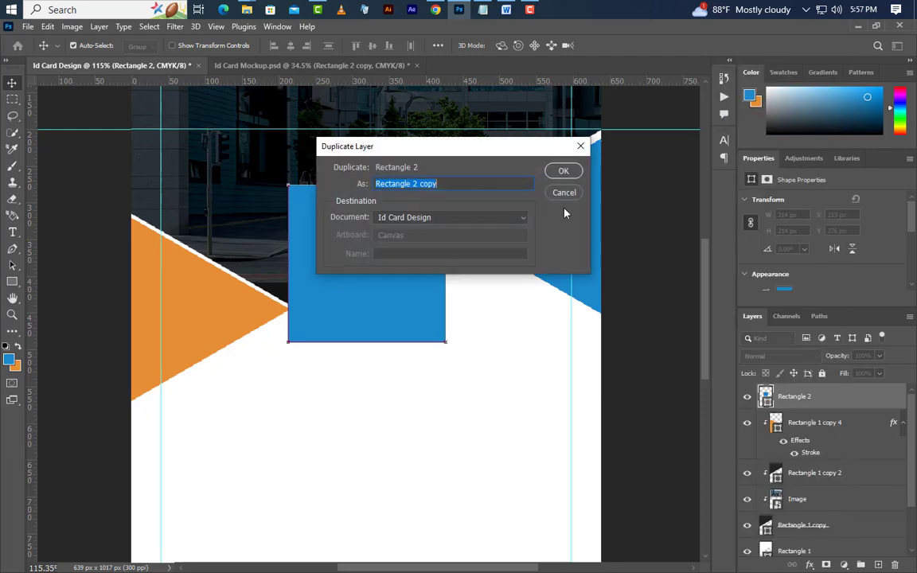
pyautogui.click(508, 150)
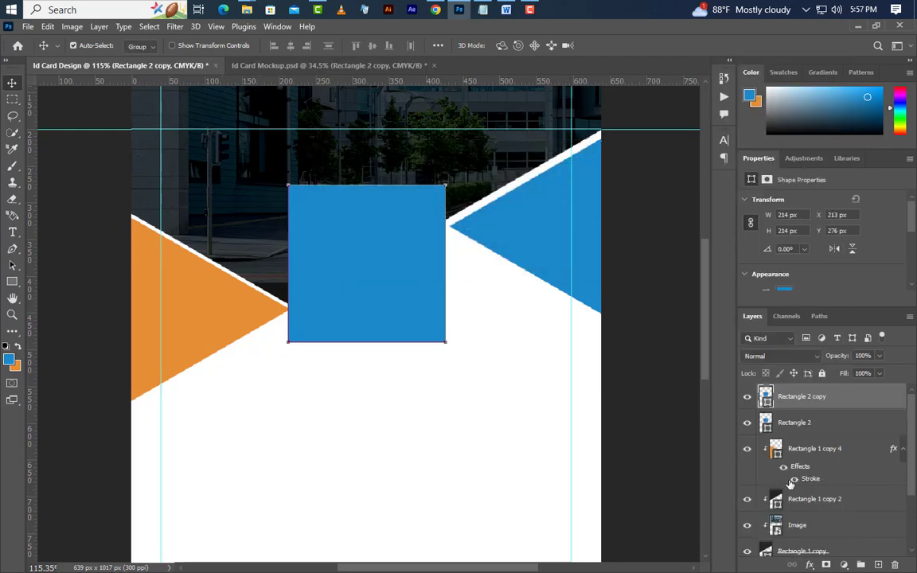
pyautogui.click(812, 422)
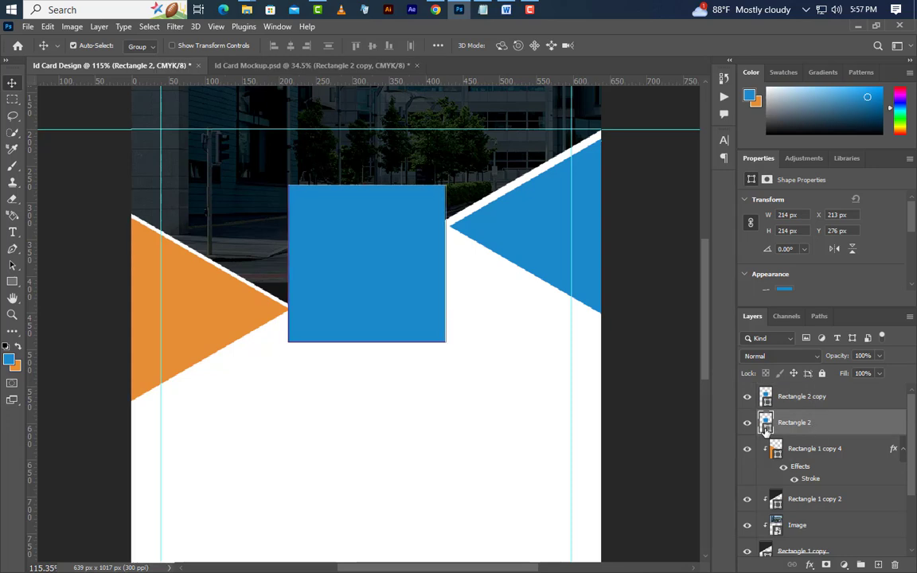
pyautogui.doubleClick(766, 427)
pyautogui.click(205, 321)
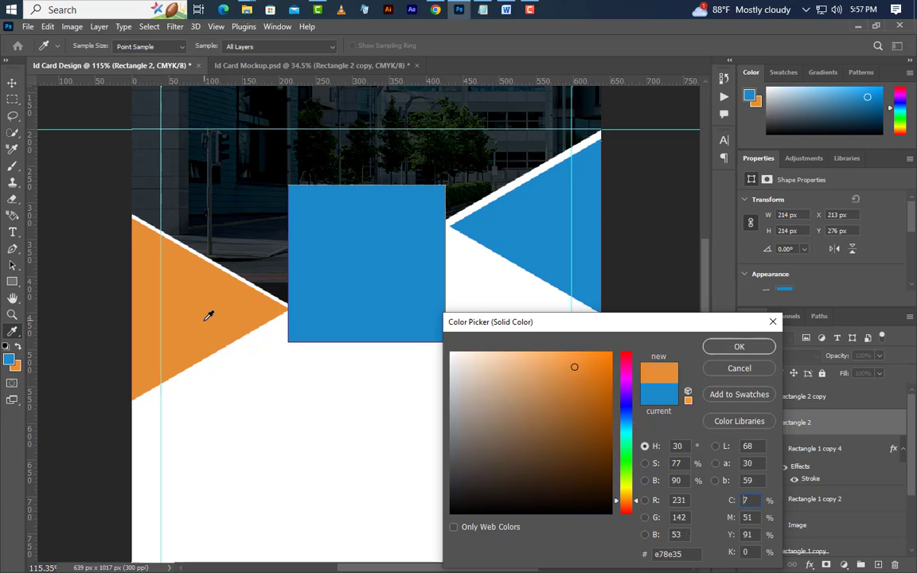
pyautogui.click(739, 352)
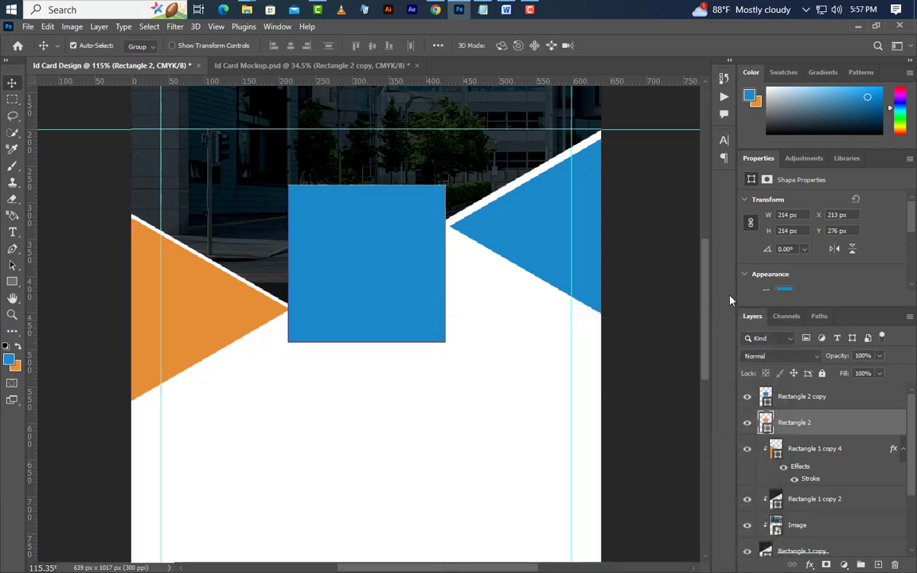
pyautogui.click(752, 223)
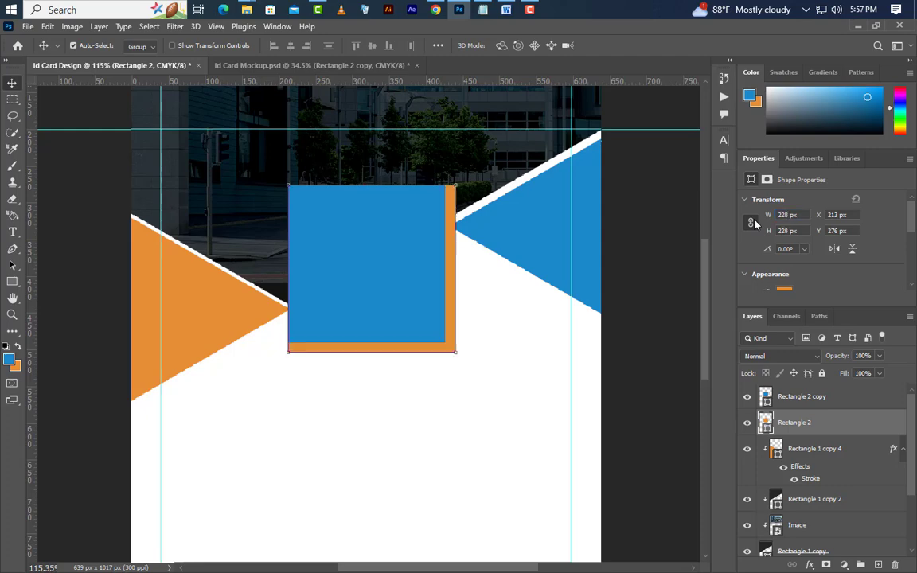
# Clip the orange square as a mask, duplicate it, and move the copy lower in the stack.
pyautogui.rightClick(846, 430)
pyautogui.click(770, 320)
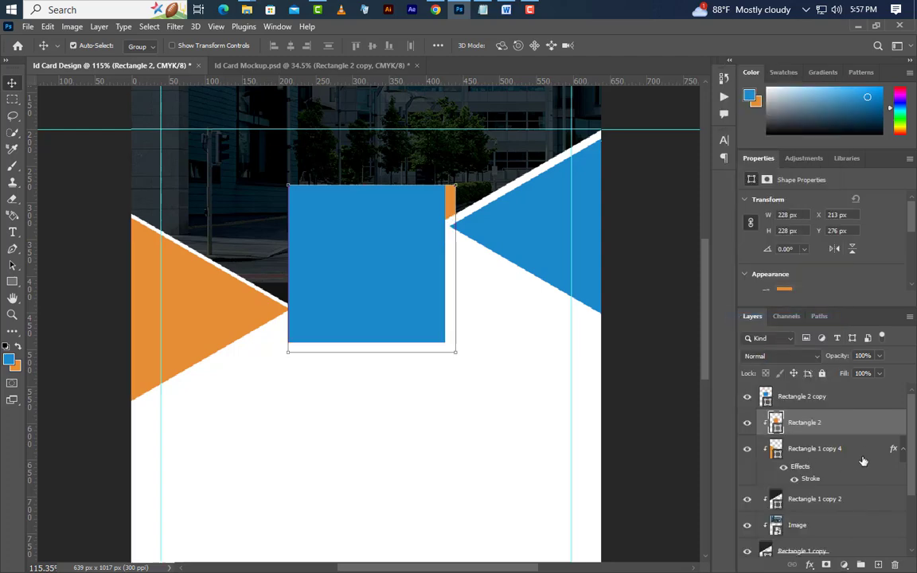
pyautogui.rightClick(861, 430)
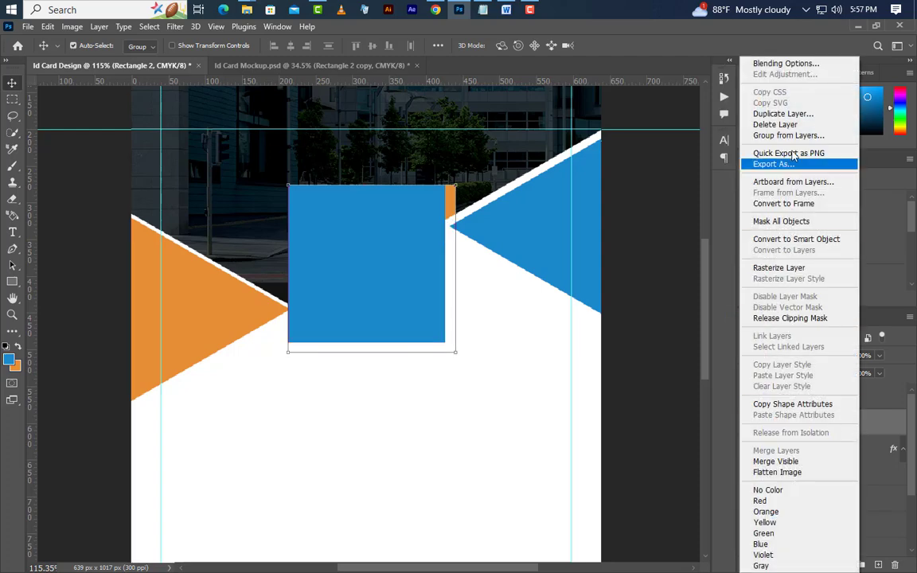
pyautogui.click(793, 117)
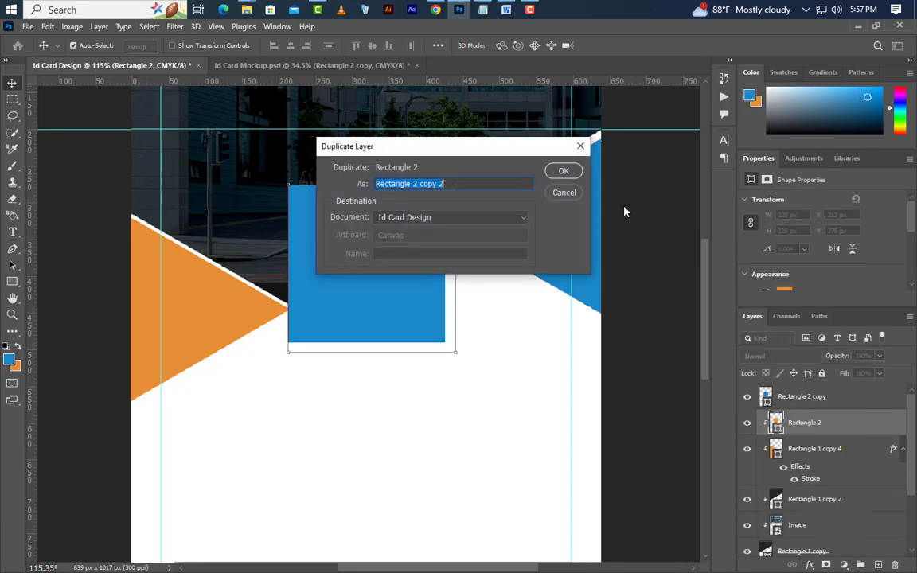
pyautogui.click(567, 173)
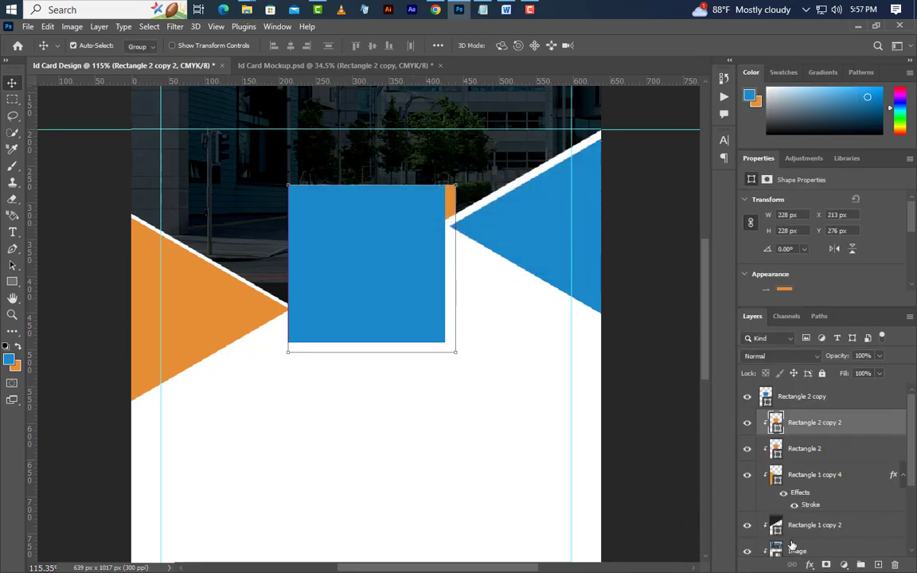
pyautogui.moveTo(851, 437); pyautogui.dragTo(846, 503)
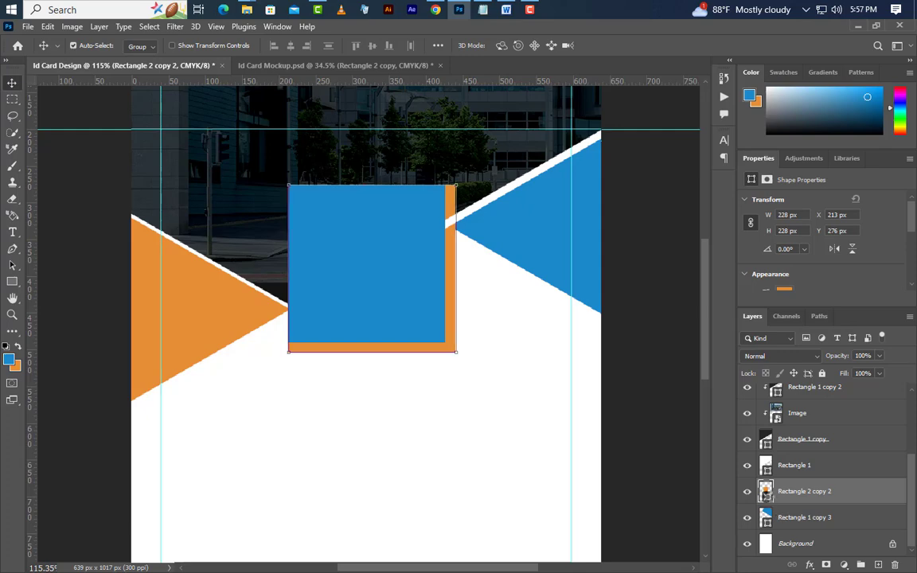
# Recolour the back square to the triangle's blue and the front square light blue 8cc4e4.
pyautogui.doubleClick(765, 491)
pyautogui.click(523, 219)
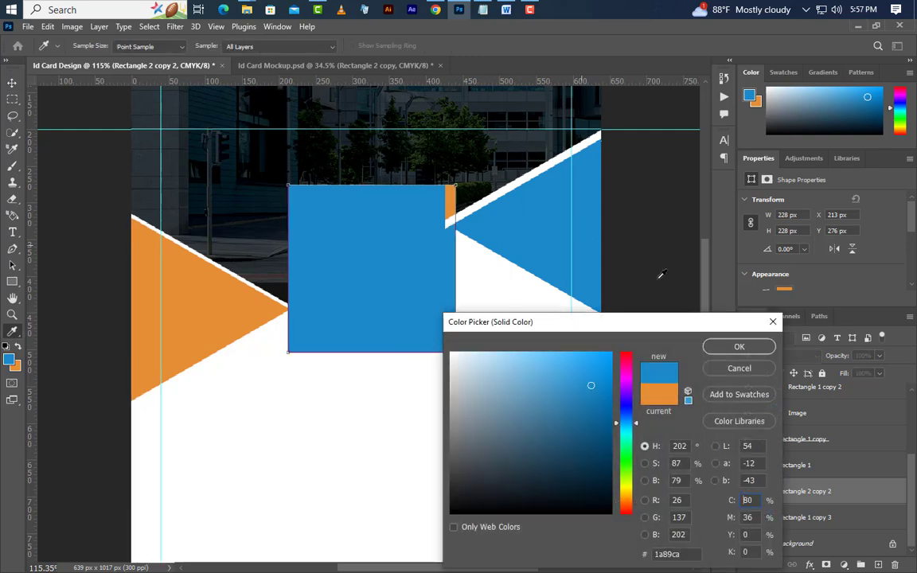
pyautogui.click(740, 348)
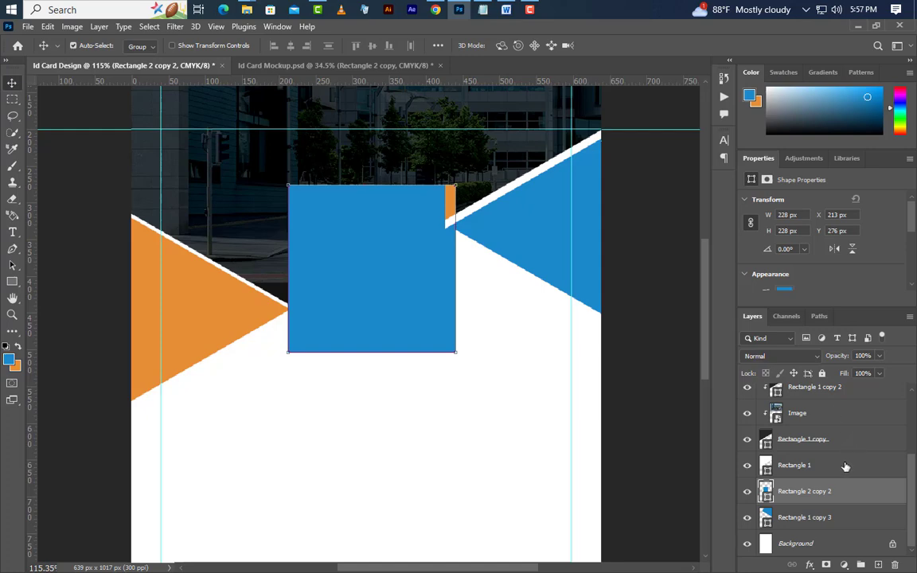
pyautogui.scroll(3, 838, 454)
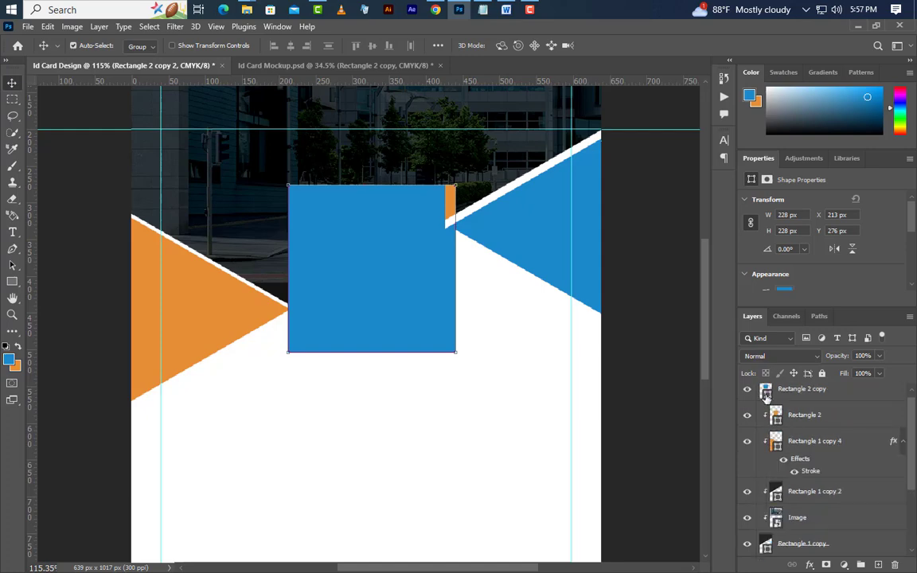
pyautogui.click(766, 396)
pyautogui.doubleClick(766, 396)
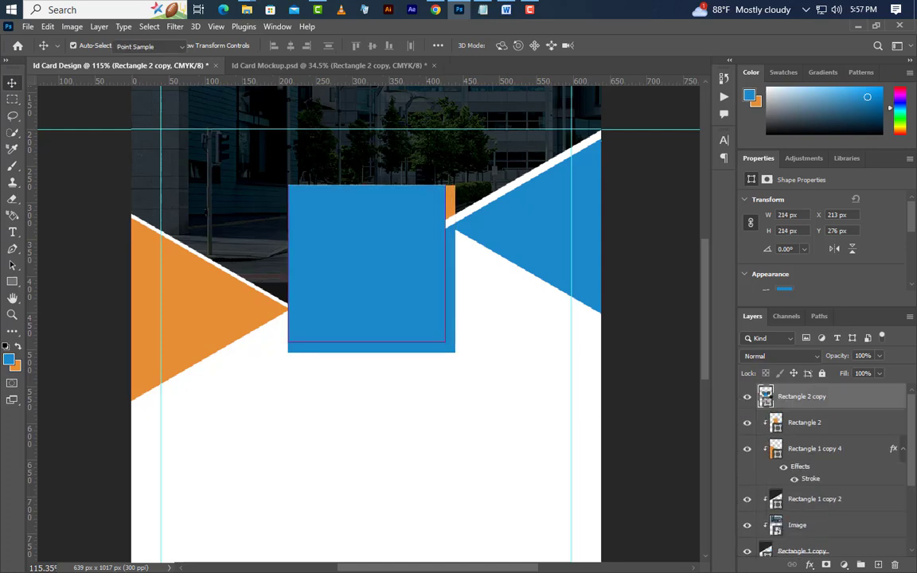
pyautogui.click(512, 369)
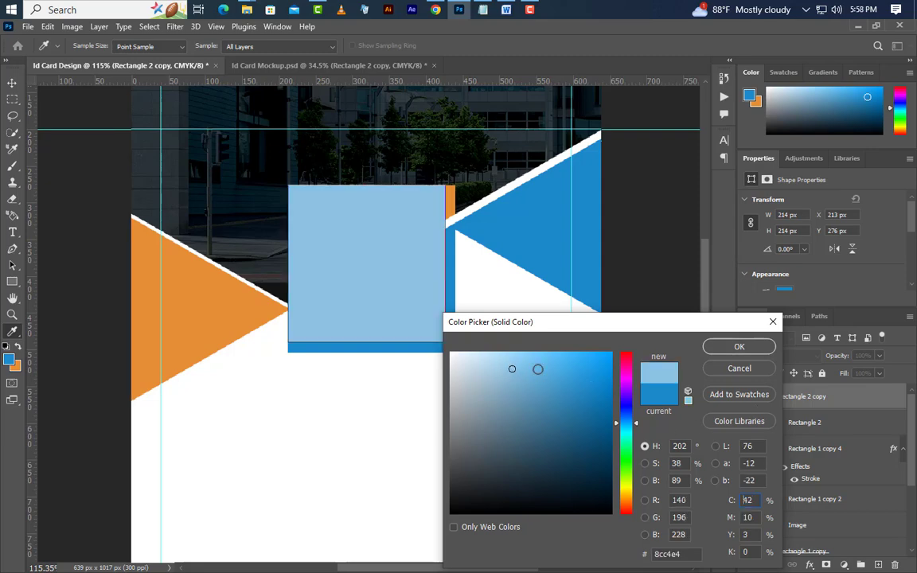
pyautogui.click(736, 346)
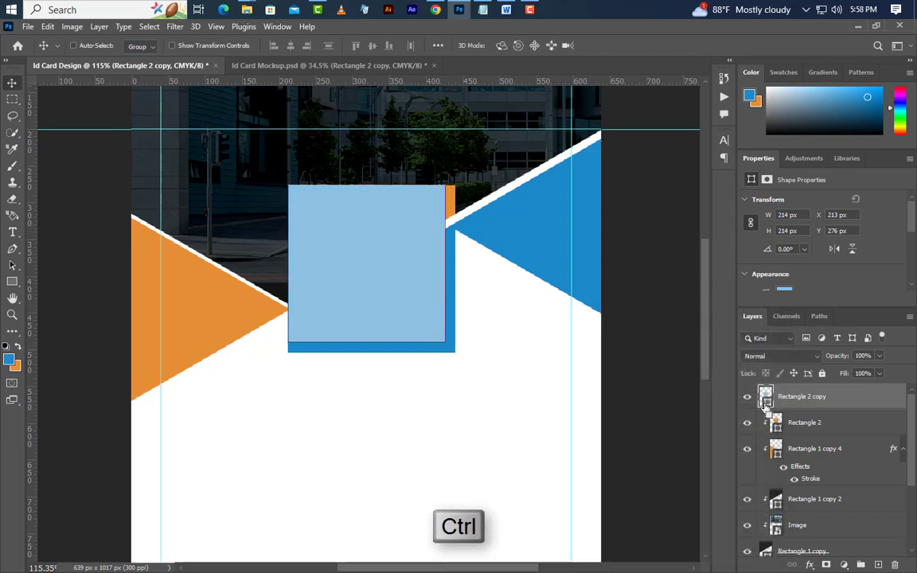
# Centre the blue backing square behind the light-blue square, then deselect.
pyautogui.keyDown('ctrl'); pyautogui.click(766, 402); pyautogui.keyUp('ctrl')
pyautogui.click(812, 426)
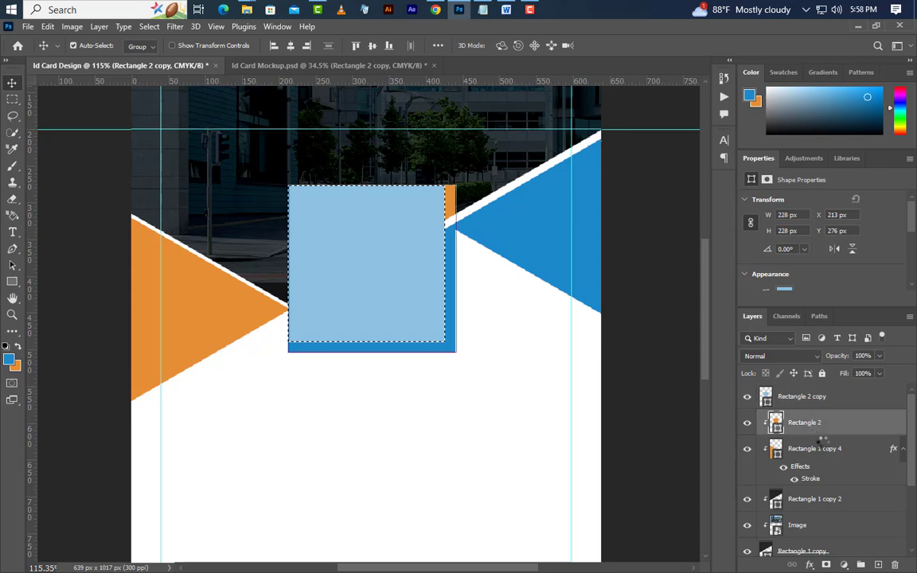
pyautogui.scroll(-3, 848, 514)
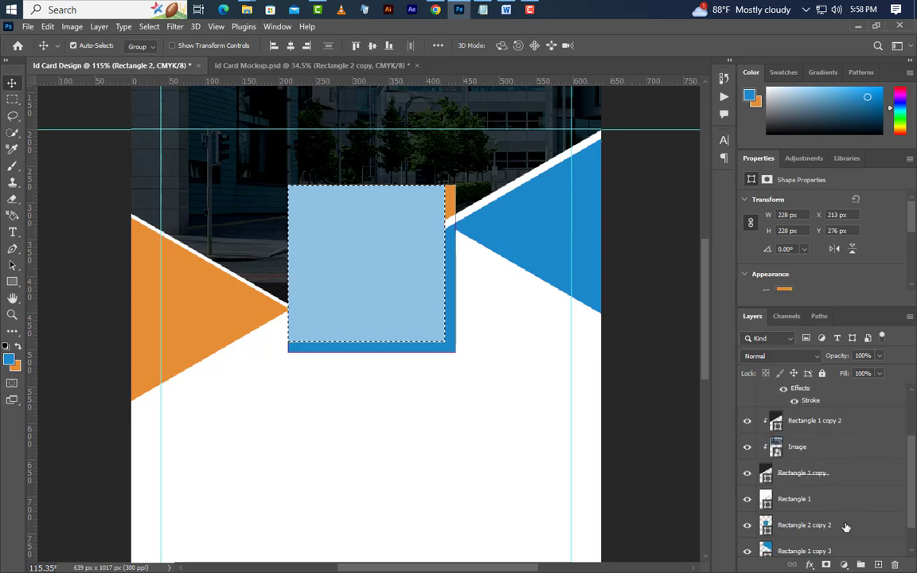
pyautogui.click(846, 528)
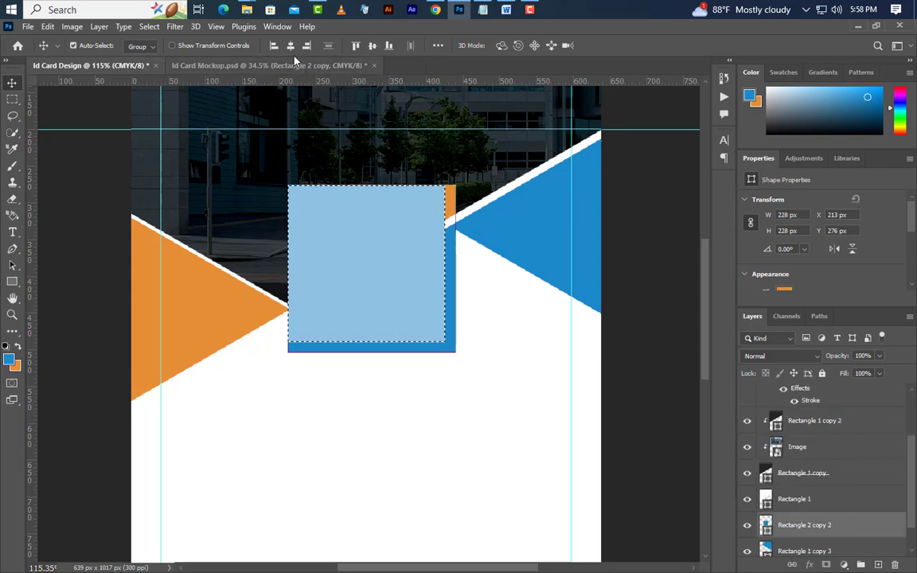
pyautogui.click(372, 46)
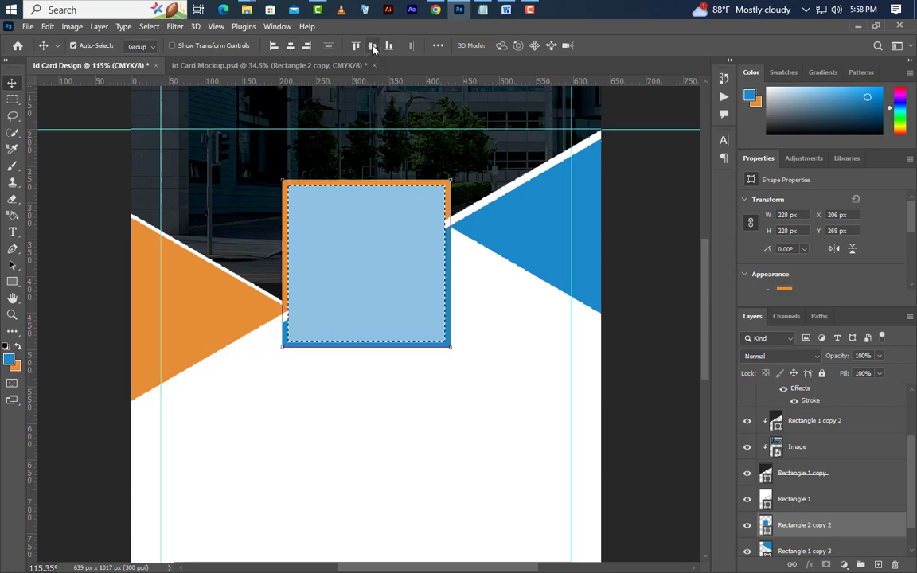
pyautogui.click(151, 27)
pyautogui.click(165, 52)
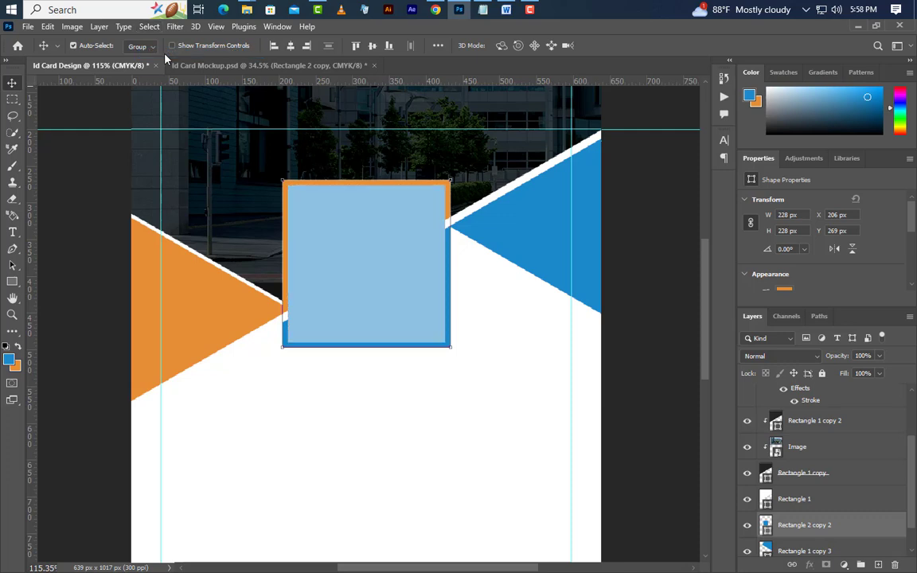
# Duplicate the orange triangle with Ctrl+J and nudge it upward.
pyautogui.click(226, 306)
pyautogui.hotkey('ctrl', 'j')
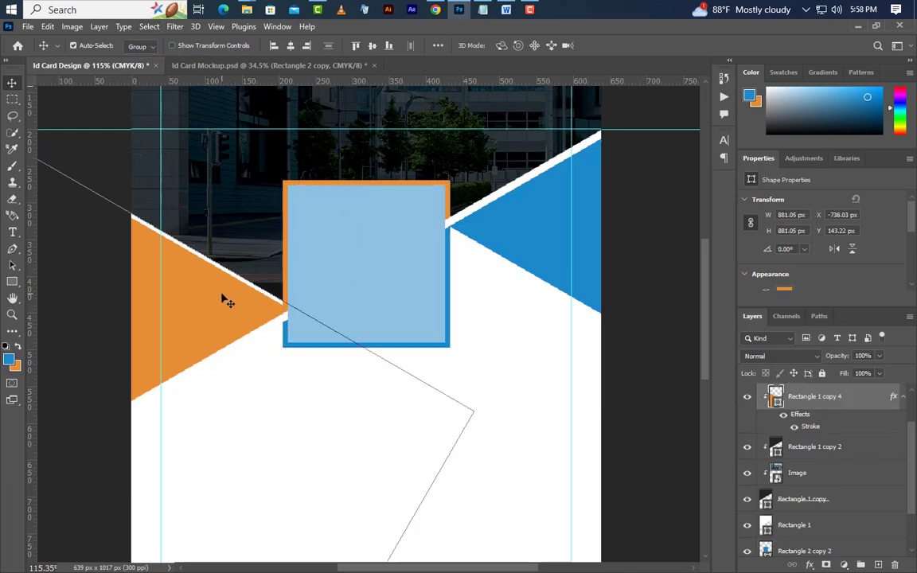
pyautogui.press('Up')
pyautogui.press('Up')
pyautogui.press('Up')
pyautogui.press('Up')
pyautogui.press('Up')
pyautogui.press('Up')
pyautogui.press('Up')
pyautogui.press('Up')
pyautogui.press('Up')
pyautogui.press('Up')
pyautogui.press('Up')
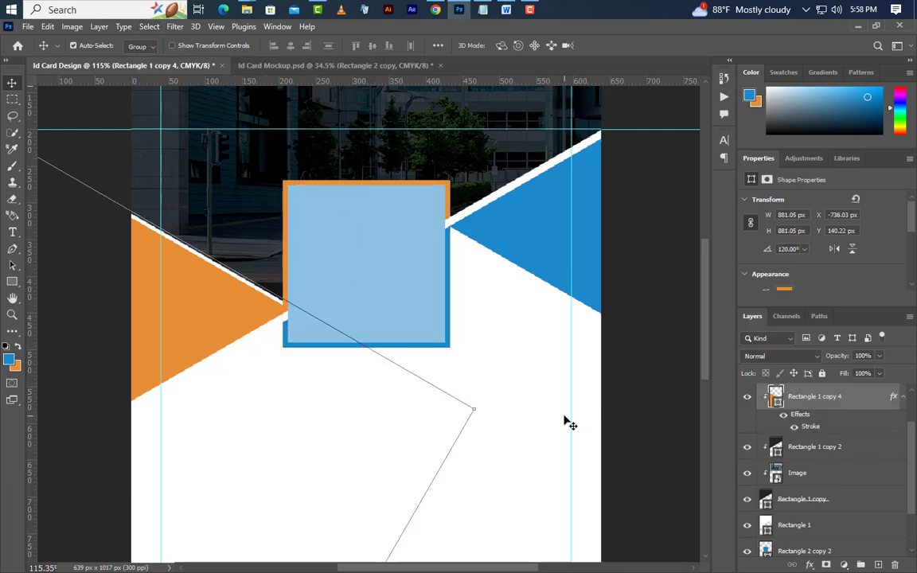
pyautogui.click(532, 232)
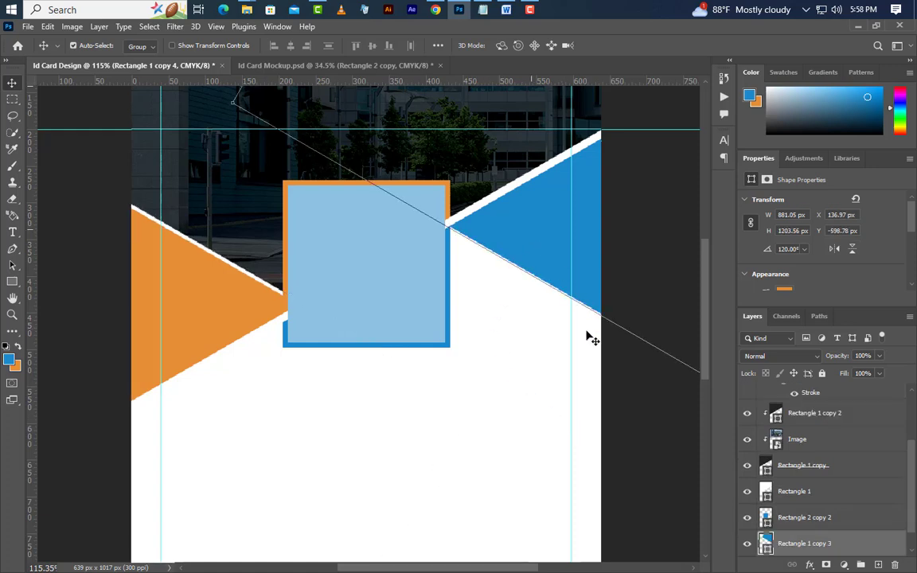
pyautogui.click(626, 402)
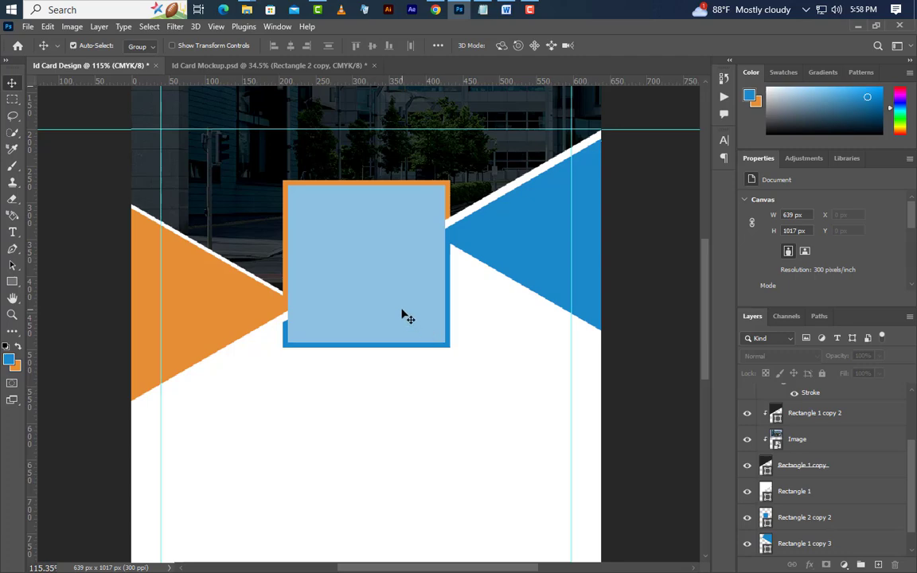
# Select the light-blue square's layer and switch to the image folder.
pyautogui.scroll(-4, 404, 316)
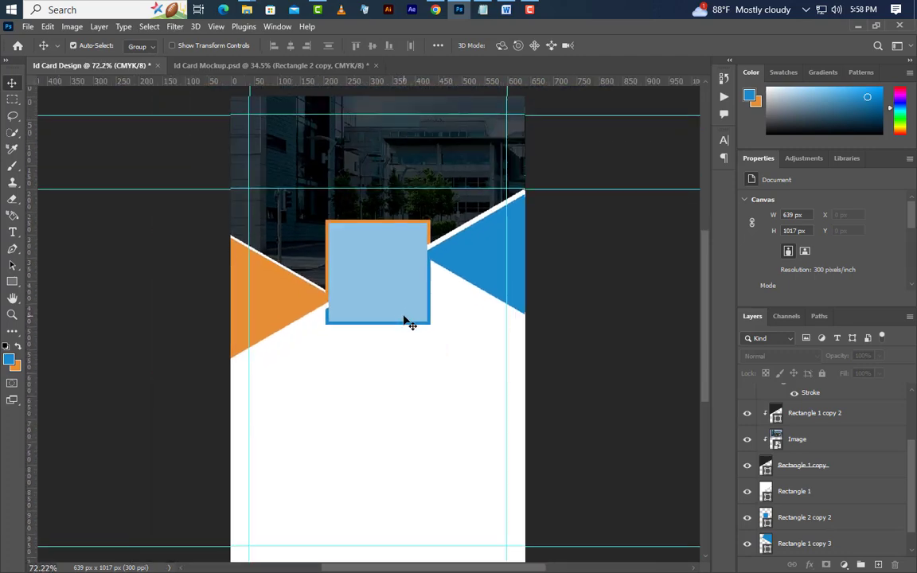
pyautogui.click(402, 317)
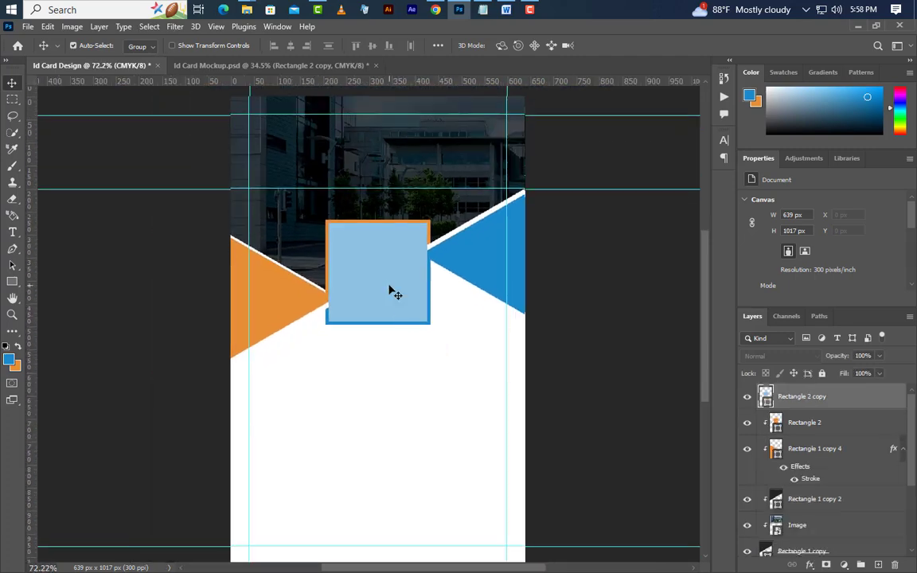
pyautogui.click(855, 27)
# Place the student photo over the frame and clip it inside the square.
pyautogui.moveTo(287, 109); pyautogui.dragTo(401, 293)
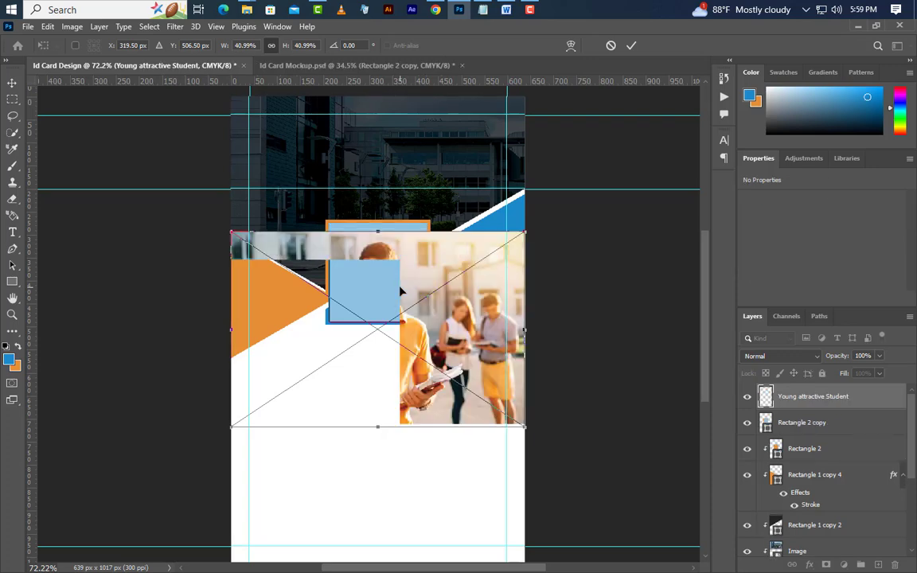
pyautogui.moveTo(419, 264); pyautogui.dragTo(419, 244)
pyautogui.press('Return')
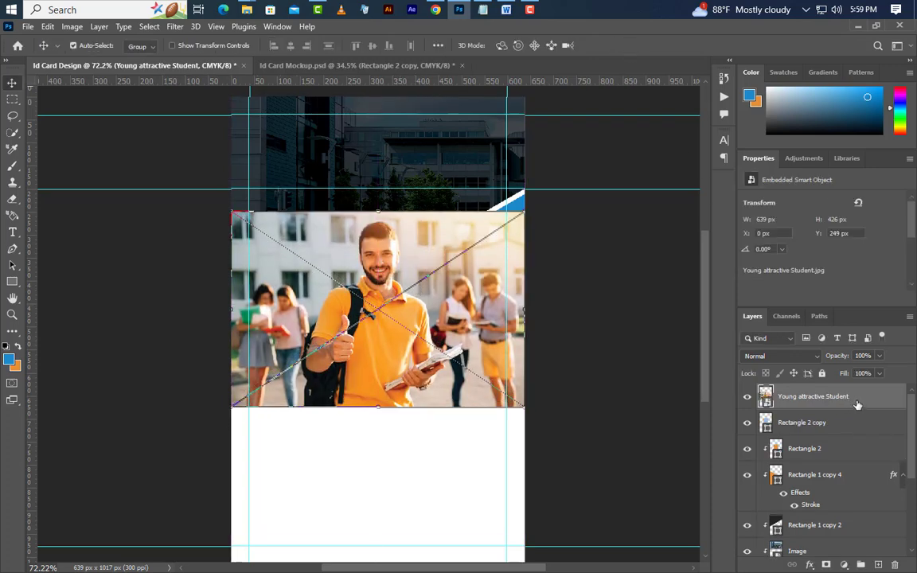
pyautogui.rightClick(846, 402)
pyautogui.click(797, 350)
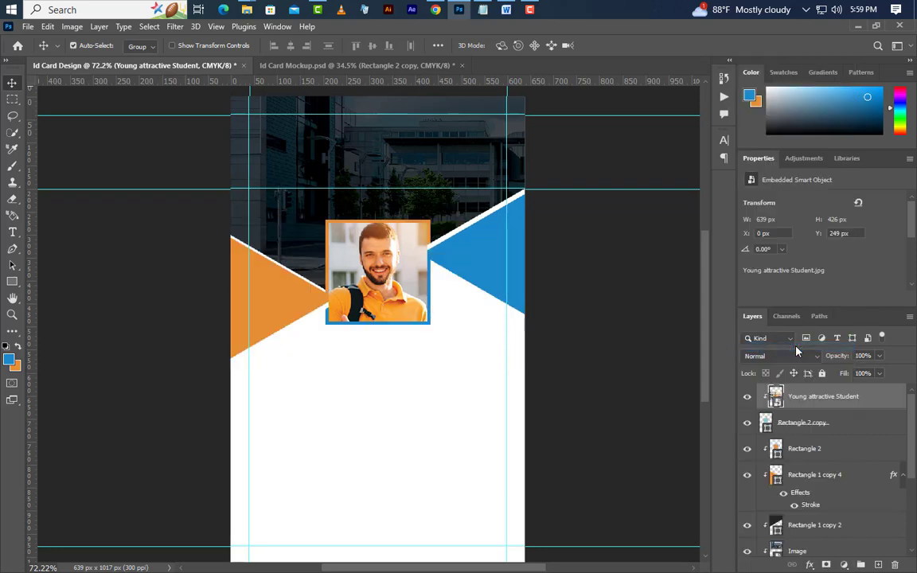
# Place Logo 005 at the card's top left.
pyautogui.click(854, 26)
pyautogui.moveTo(225, 108); pyautogui.dragTo(301, 130)
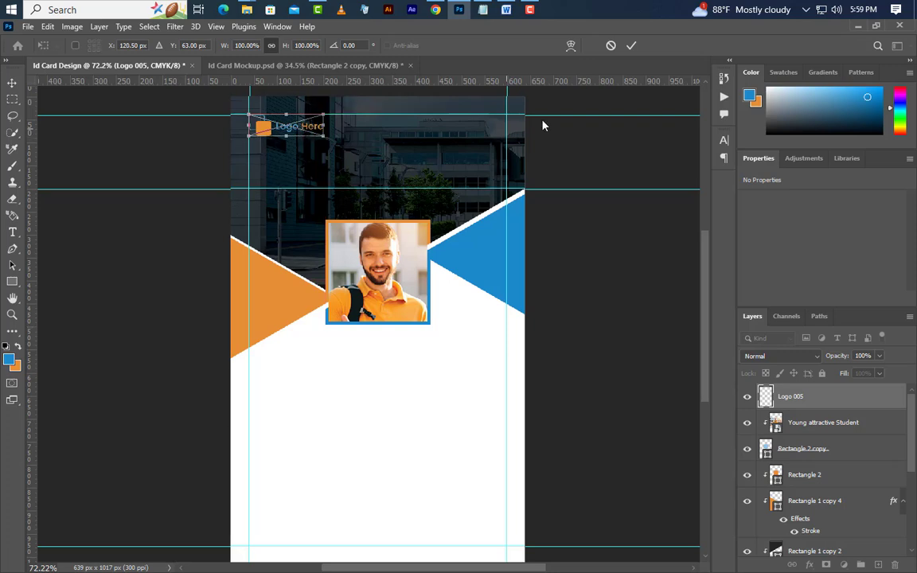
pyautogui.click(631, 46)
# Copy the 'HARVARD UNIVERSITY' text from the Notepad note.
pyautogui.click(482, 9)
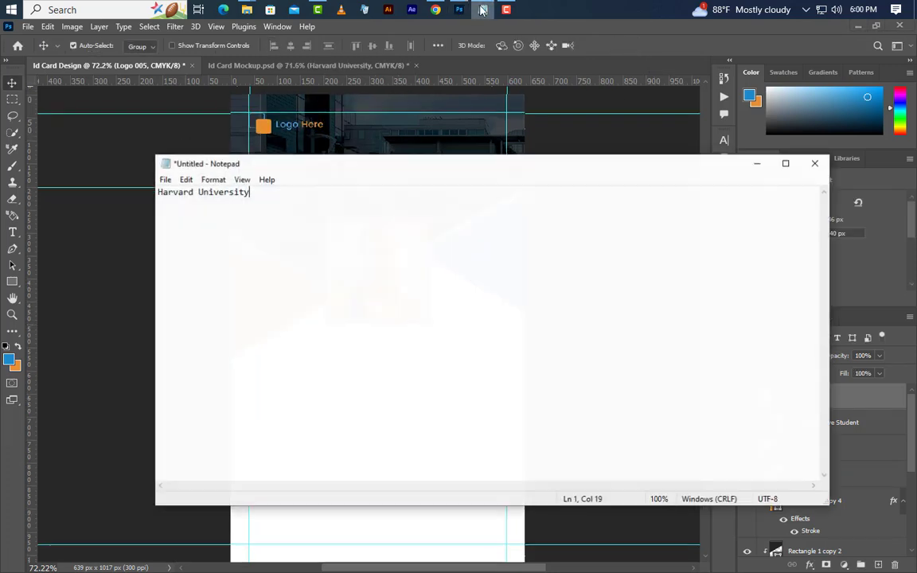
pyautogui.moveTo(157, 196); pyautogui.dragTo(265, 205)
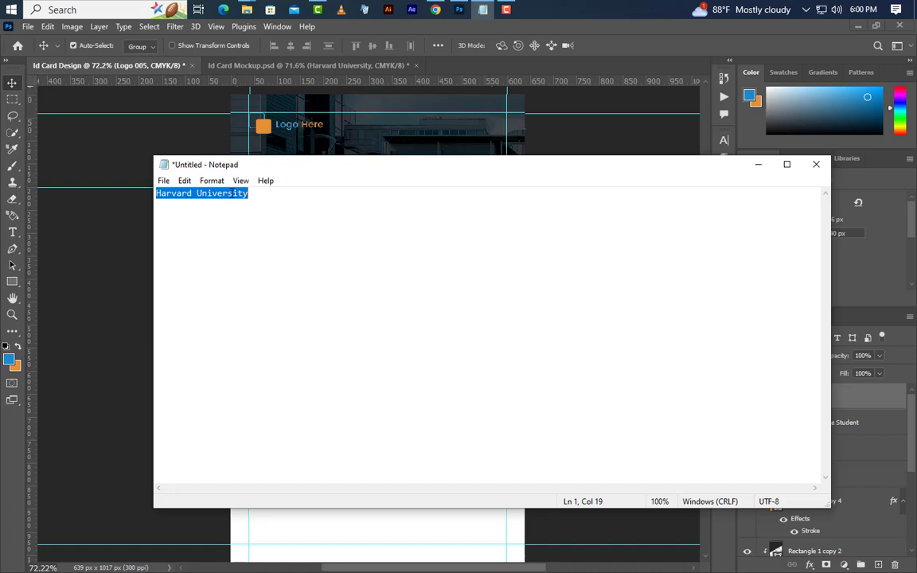
pyautogui.rightClick(231, 193)
pyautogui.click(268, 234)
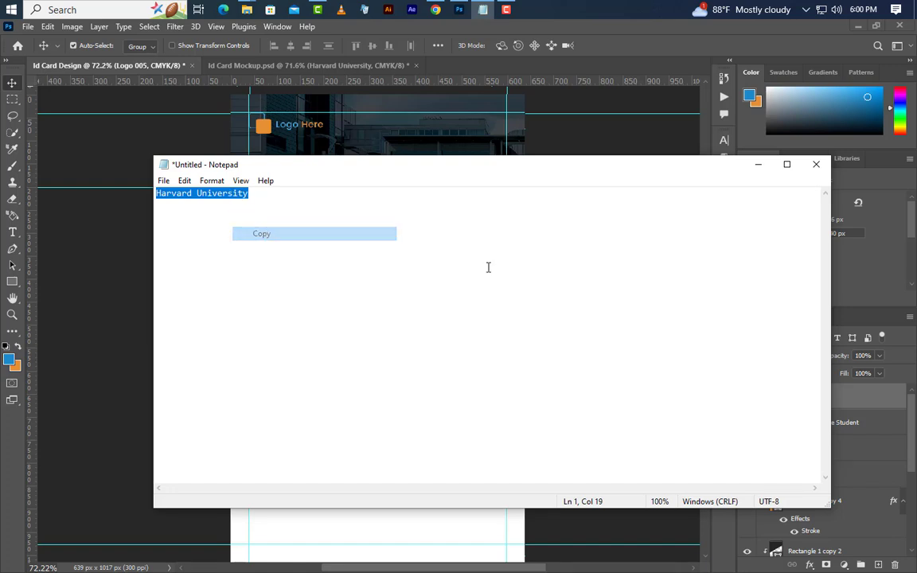
pyautogui.click(758, 165)
# Create a headline text layer near the top containing the pasted university name.
pyautogui.click(10, 232)
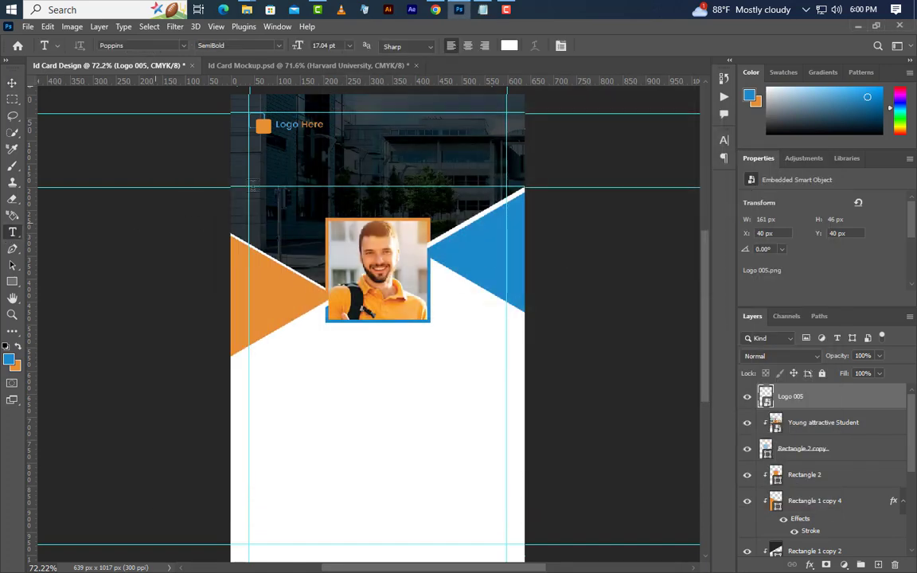
pyautogui.click(303, 162)
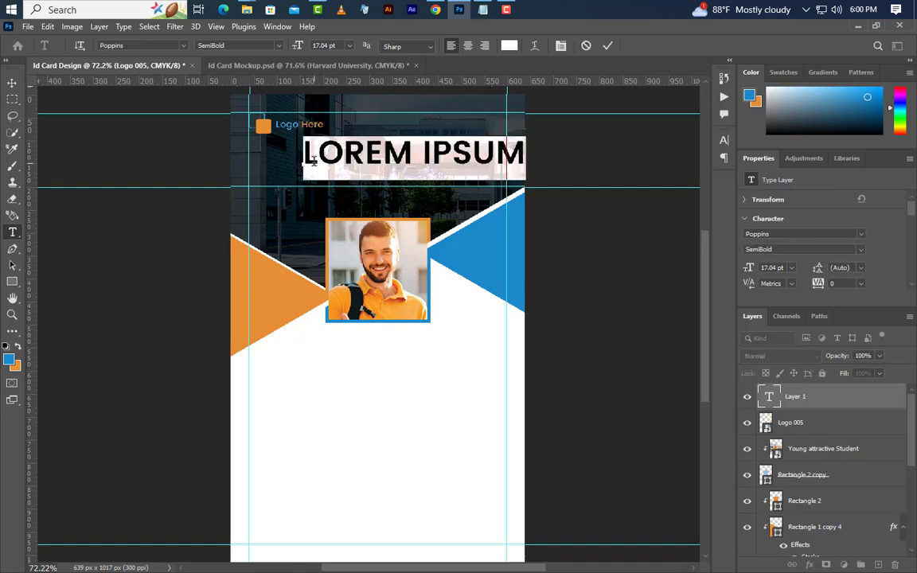
pyautogui.rightClick(310, 160)
pyautogui.click(344, 210)
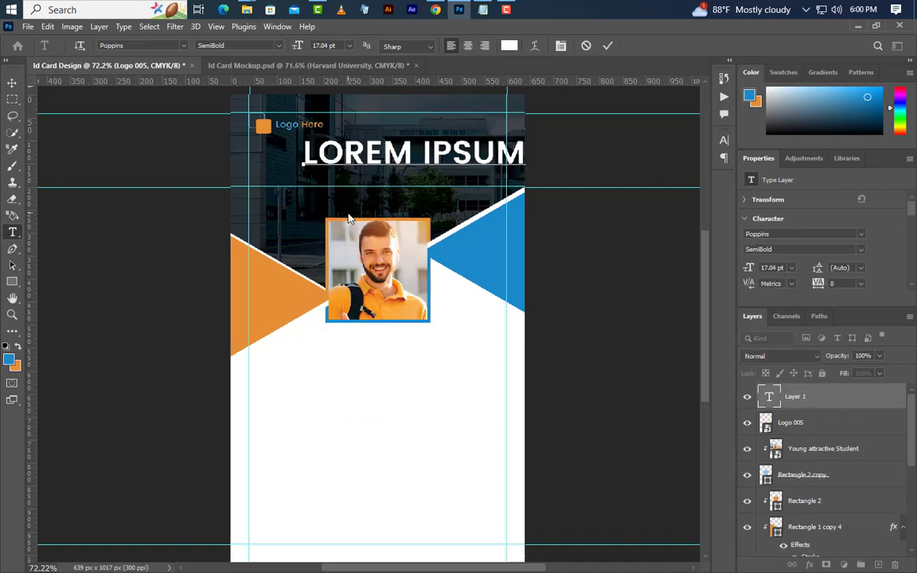
pyautogui.click(610, 47)
pyautogui.hotkey('ctrl', 'v')
pyautogui.click(610, 46)
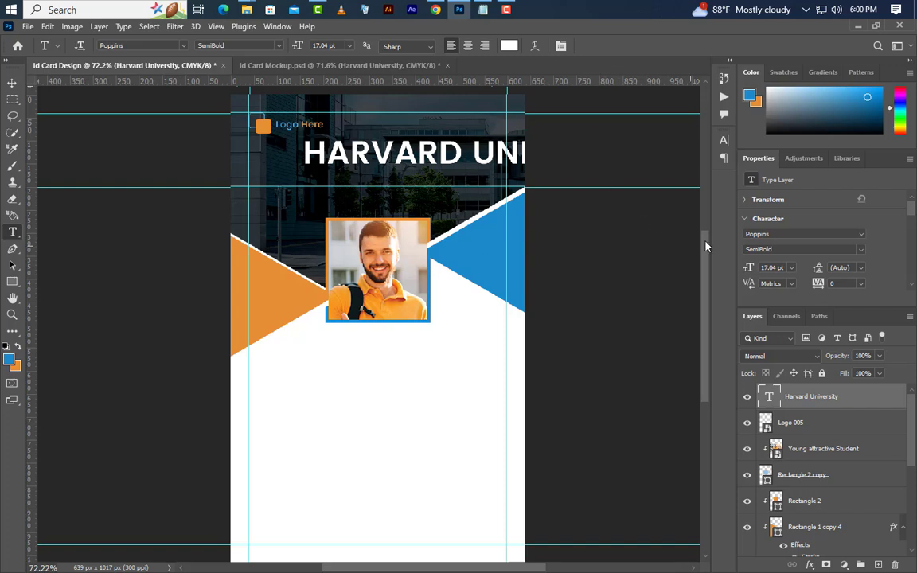
# Set the heading to Poppins SemiBold at 10 pt.
pyautogui.click(724, 142)
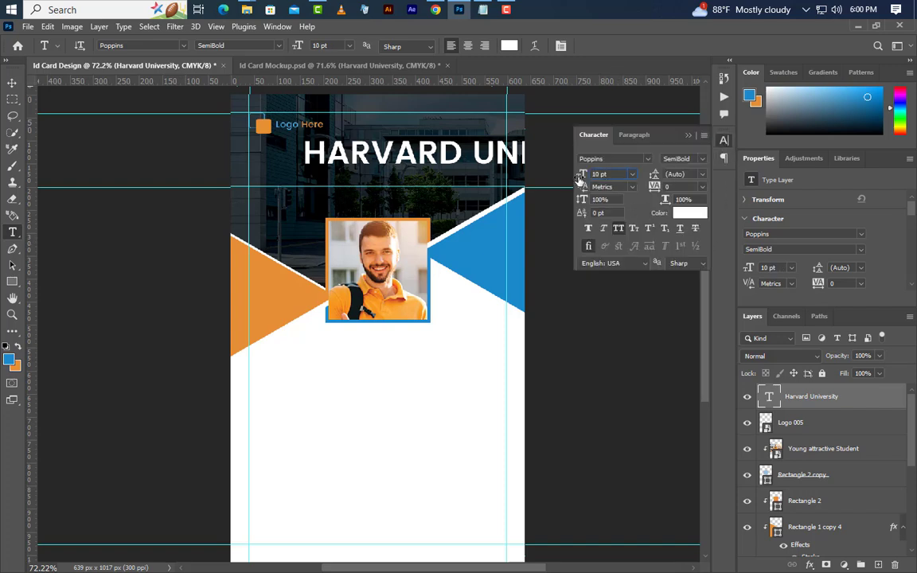
pyautogui.click(688, 231)
pyautogui.click(702, 160)
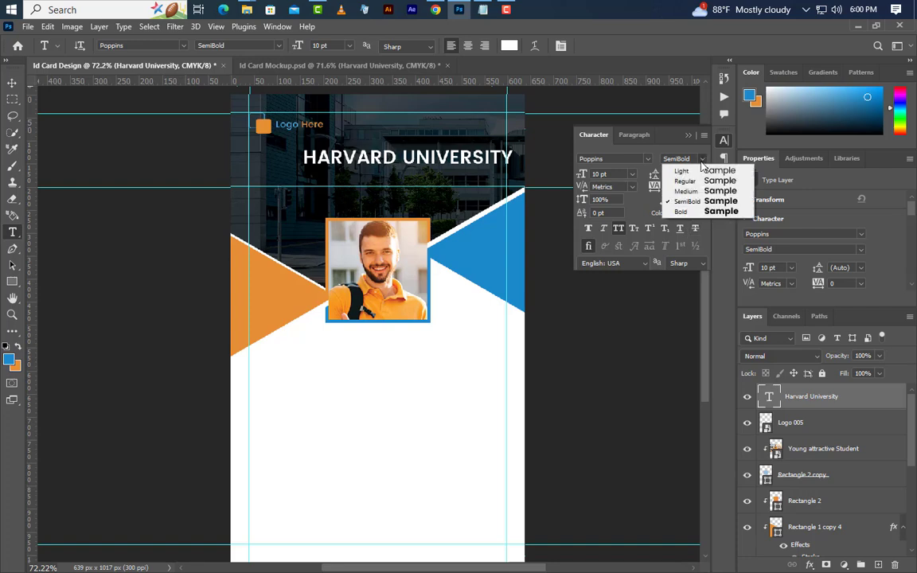
pyautogui.click(679, 200)
pyautogui.click(685, 199)
pyautogui.hotkey('ctrl', 'a')
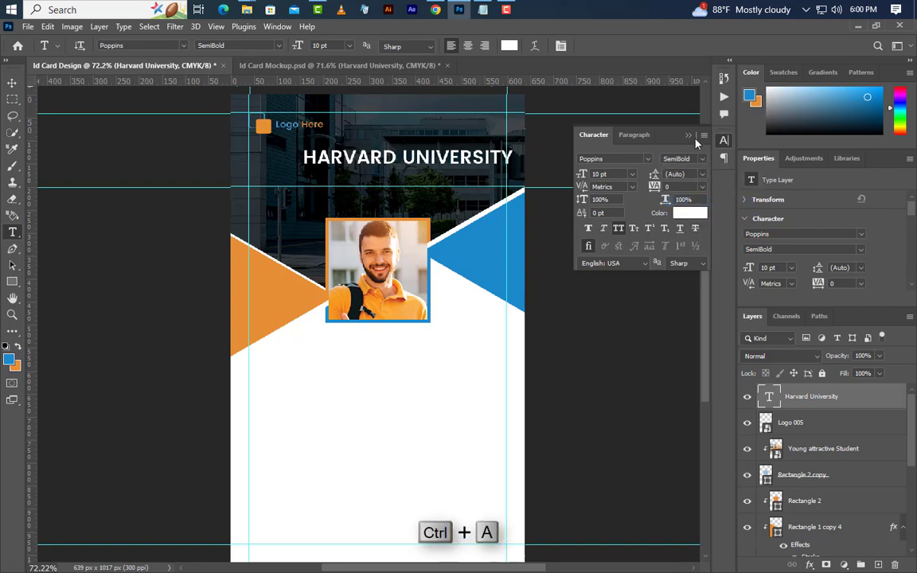
pyautogui.press('Return')
# Centre the heading horizontally on the canvas and nudge it slightly lower.
pyautogui.hotkey('ctrl', 'a')
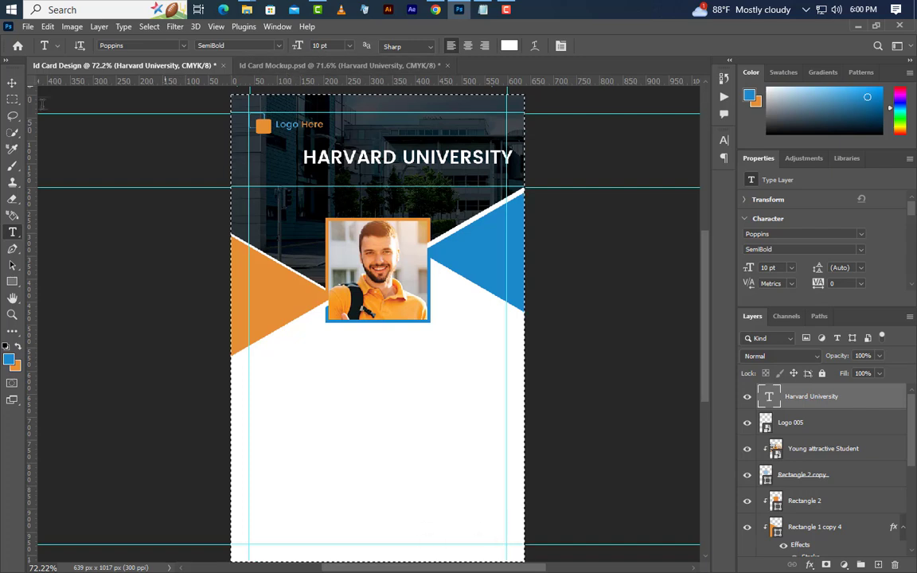
pyautogui.press('v')
pyautogui.click(290, 45)
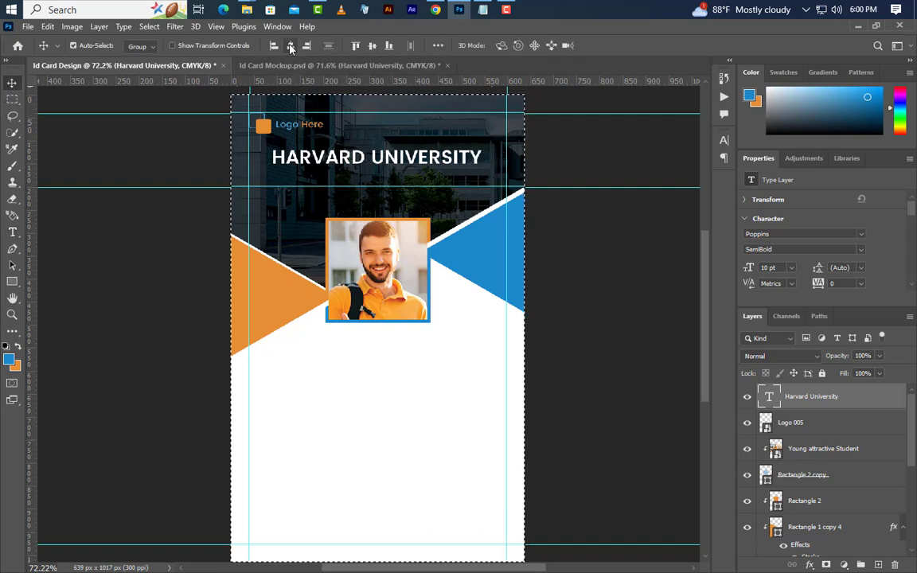
pyautogui.click(149, 26)
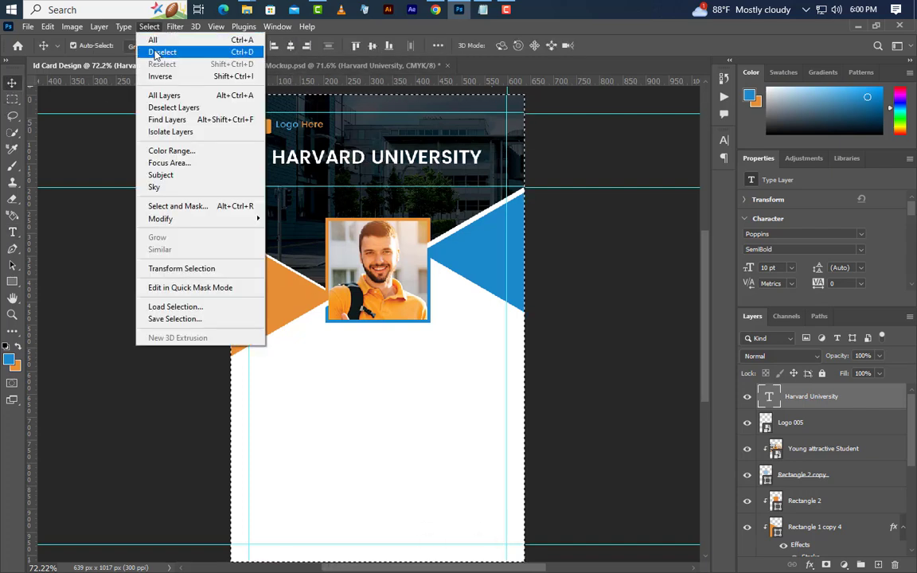
pyautogui.click(156, 51)
pyautogui.hotkey('shift', 'Down')
pyautogui.hotkey('shift', 'Down')
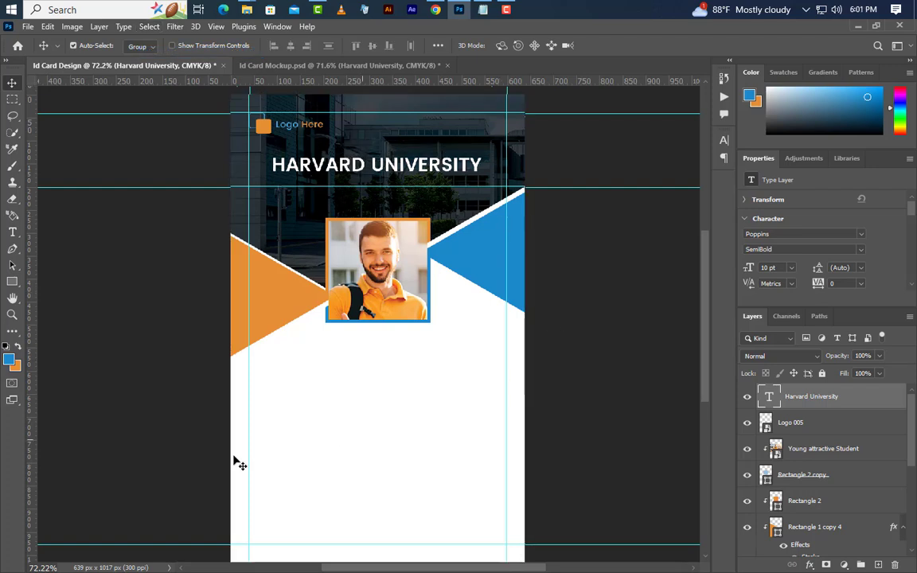
# Draw a thin bar, rotate it 30° and move it to the card's right edge.
pyautogui.click(11, 281)
pyautogui.moveTo(331, 412); pyautogui.dragTo(584, 440)
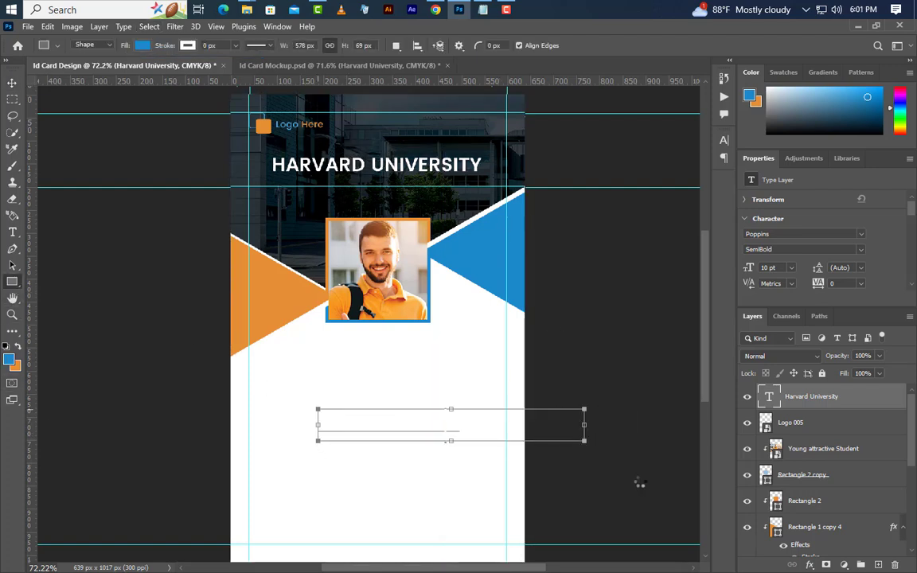
pyautogui.rightClick(478, 422)
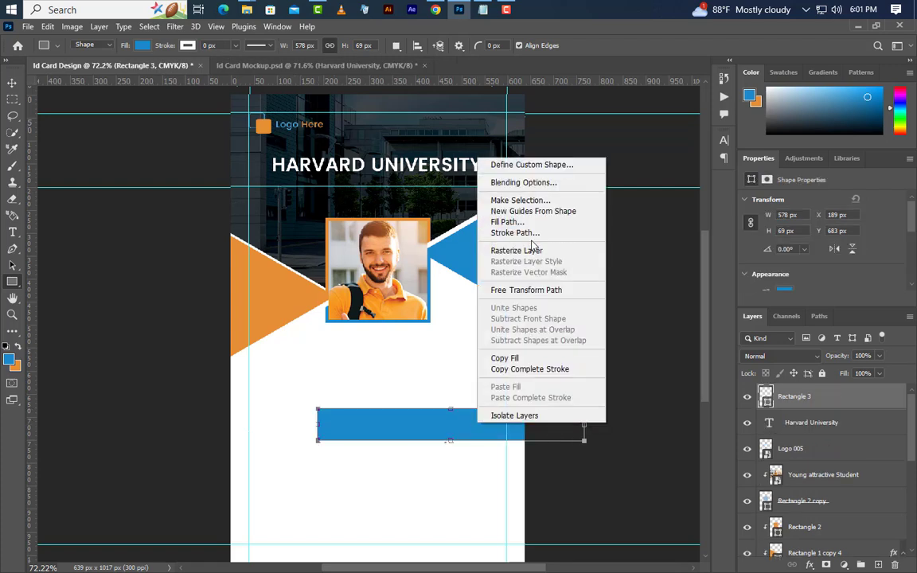
pyautogui.click(532, 291)
pyautogui.moveTo(614, 381); pyautogui.dragTo(590, 399)
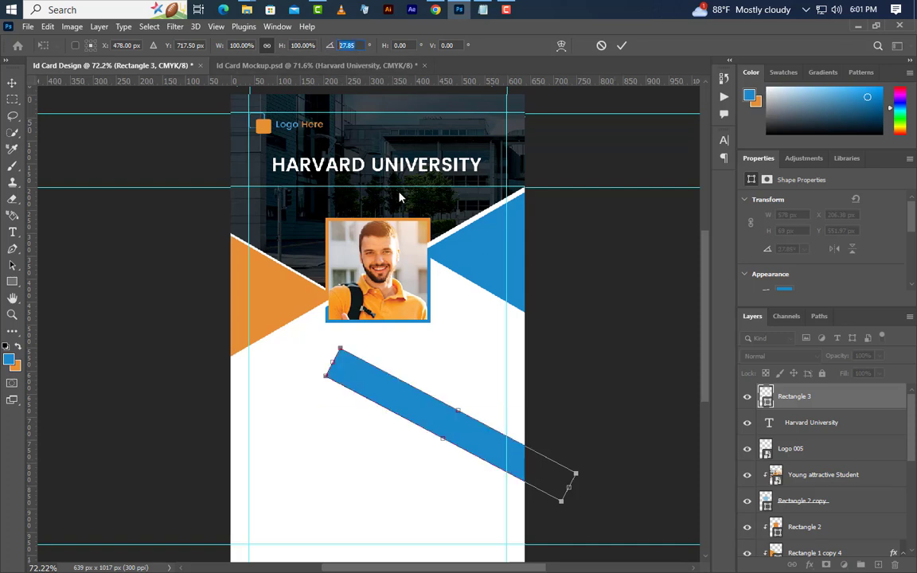
pyautogui.write('30')
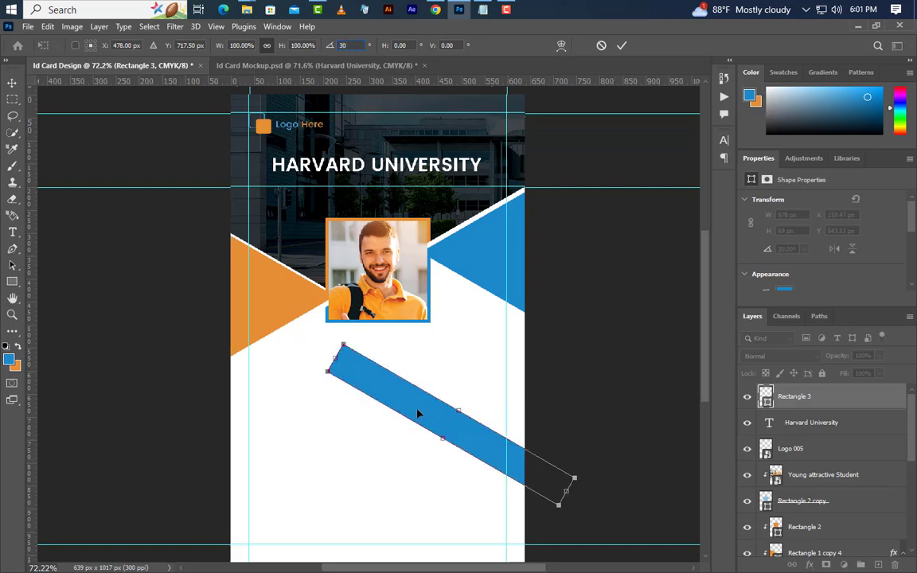
pyautogui.moveTo(420, 414); pyautogui.dragTo(543, 348)
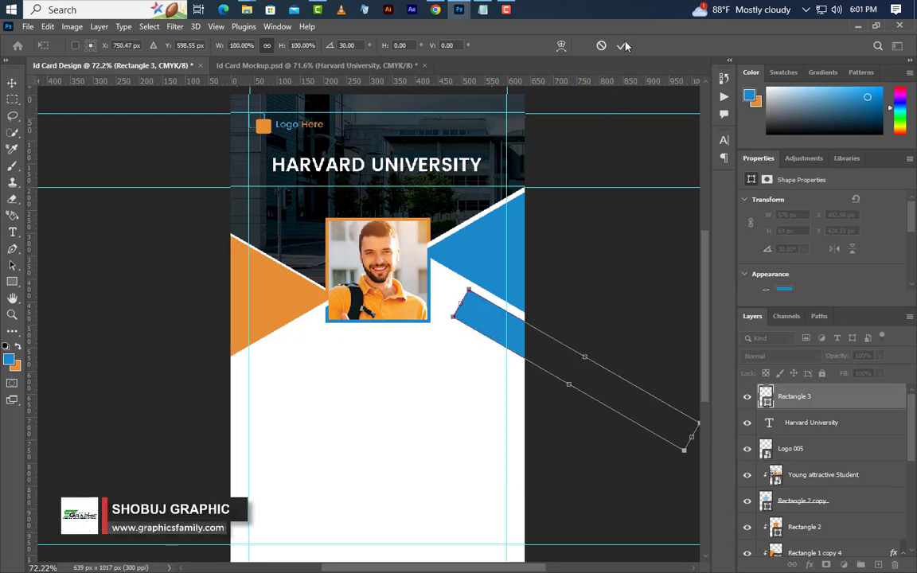
pyautogui.press('Return')
# Colour the bar the triangle's orange e78e35 and rasterize its layer.
pyautogui.doubleClick(765, 396)
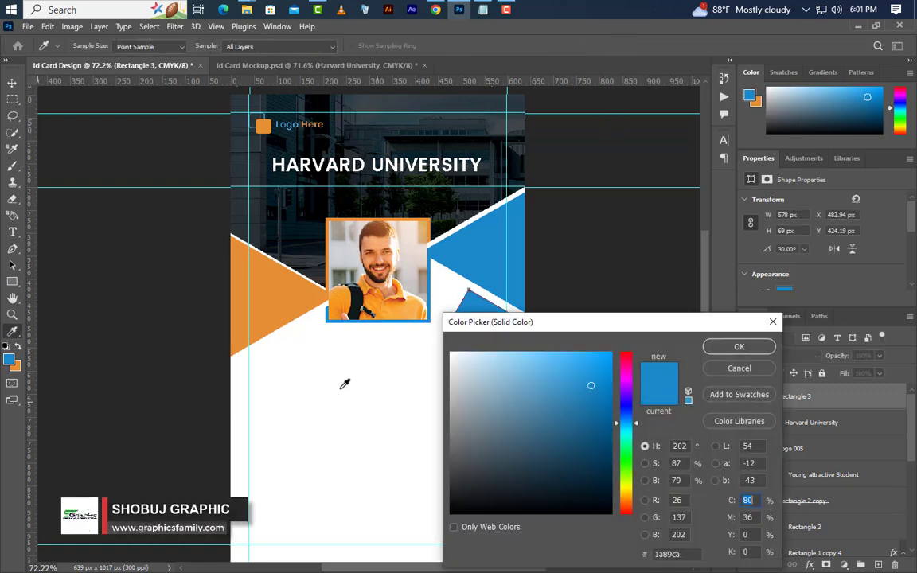
pyautogui.click(278, 309)
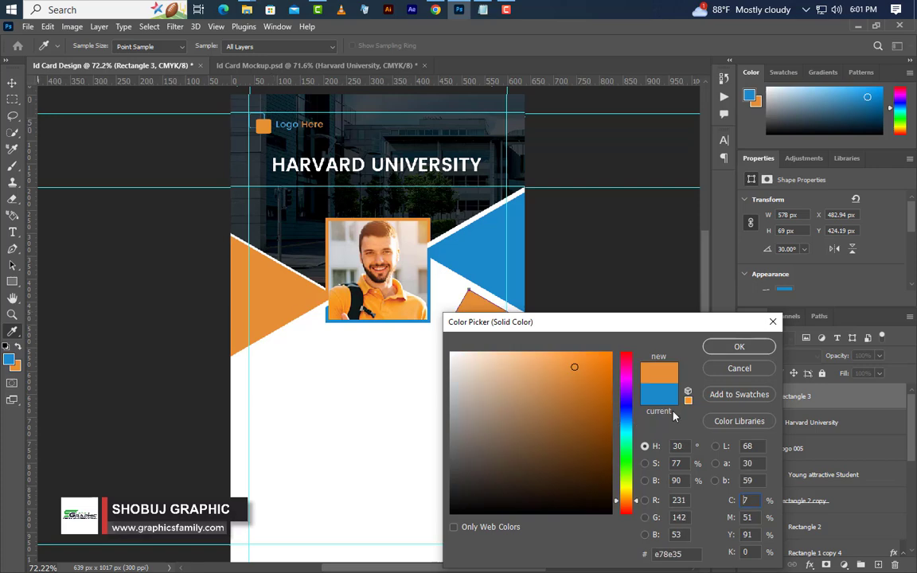
pyautogui.click(736, 347)
pyautogui.rightClick(849, 402)
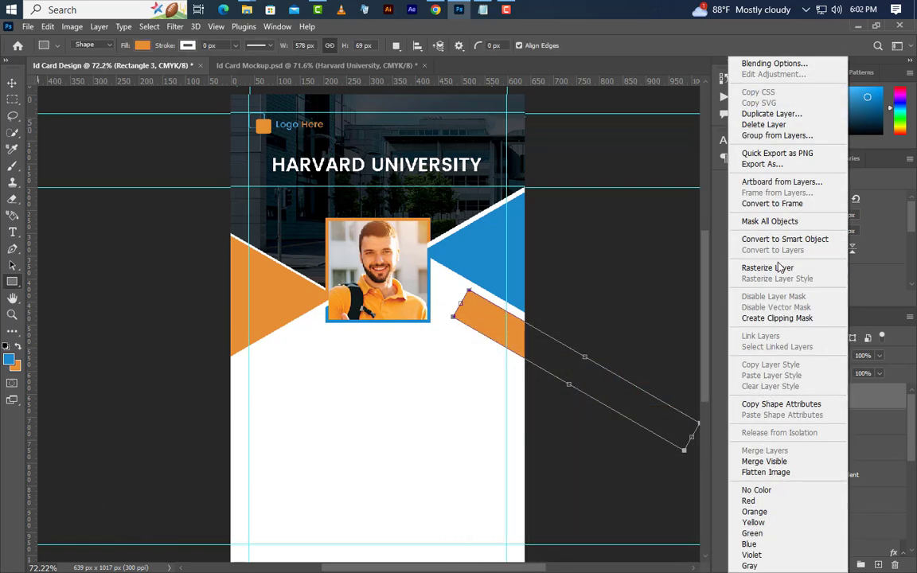
pyautogui.click(731, 269)
# Delete the orange bar's inner end beside the photo and deselect.
pyautogui.click(12, 101)
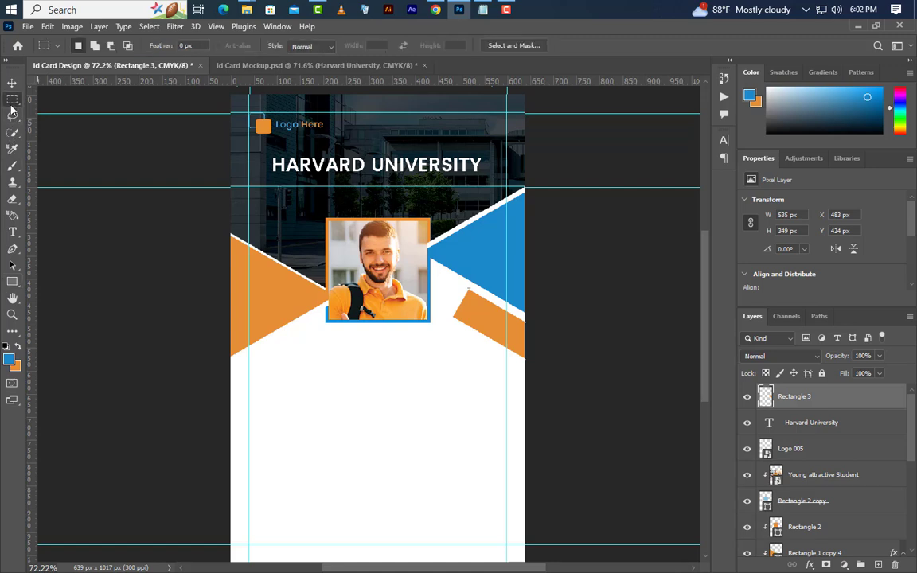
pyautogui.moveTo(430, 257); pyautogui.dragTo(481, 403)
pyautogui.press('Delete')
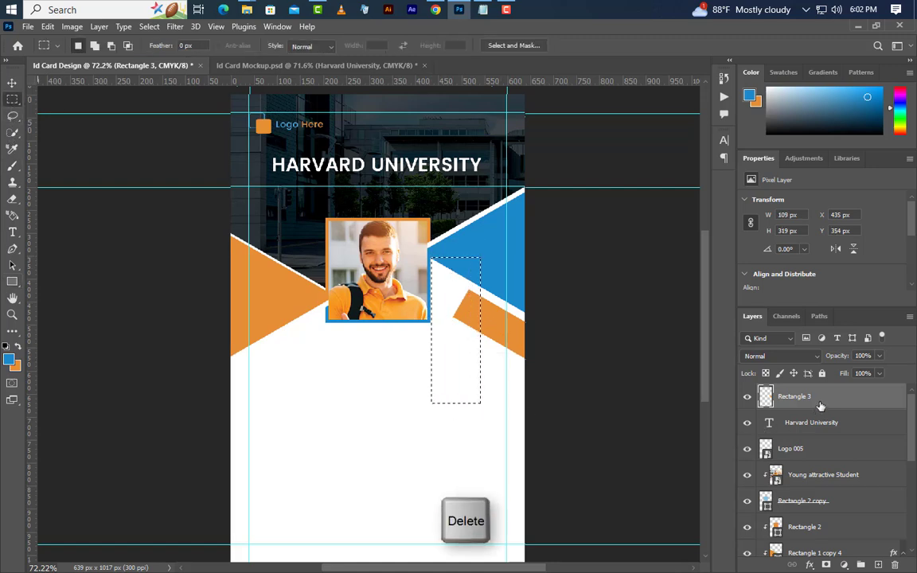
pyautogui.click(149, 26)
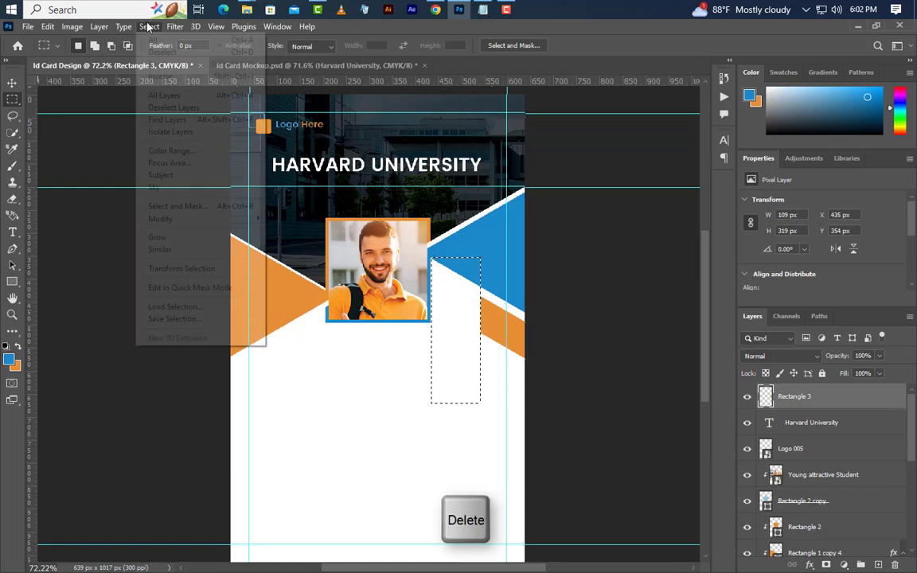
pyautogui.click(160, 51)
# Duplicate the bar, flip it horizontally, and position the copy on the card's left edge.
pyautogui.rightClick(816, 400)
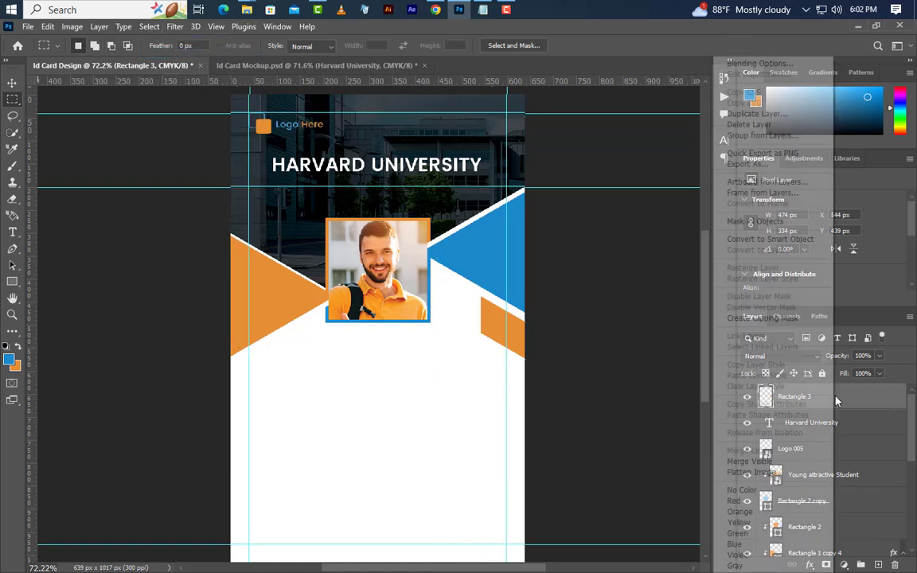
pyautogui.click(769, 113)
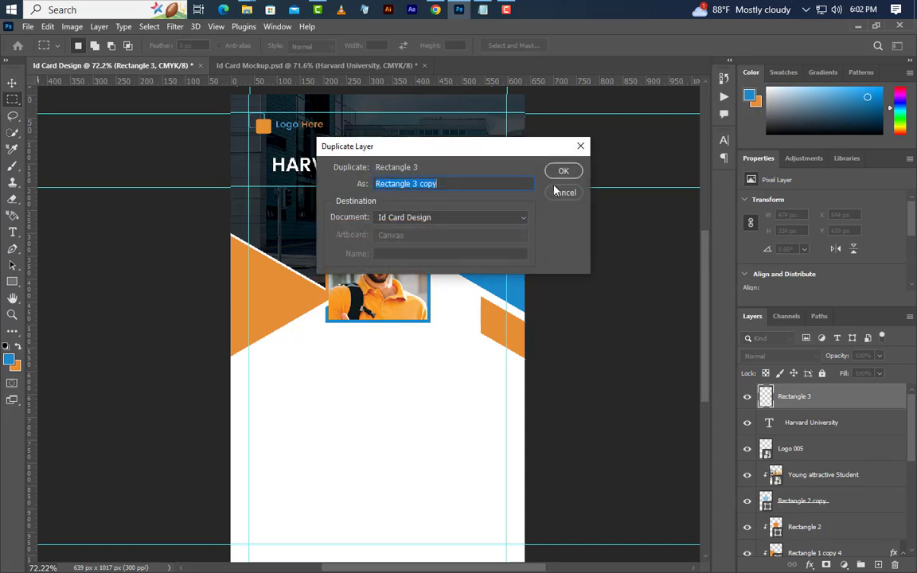
pyautogui.click(562, 172)
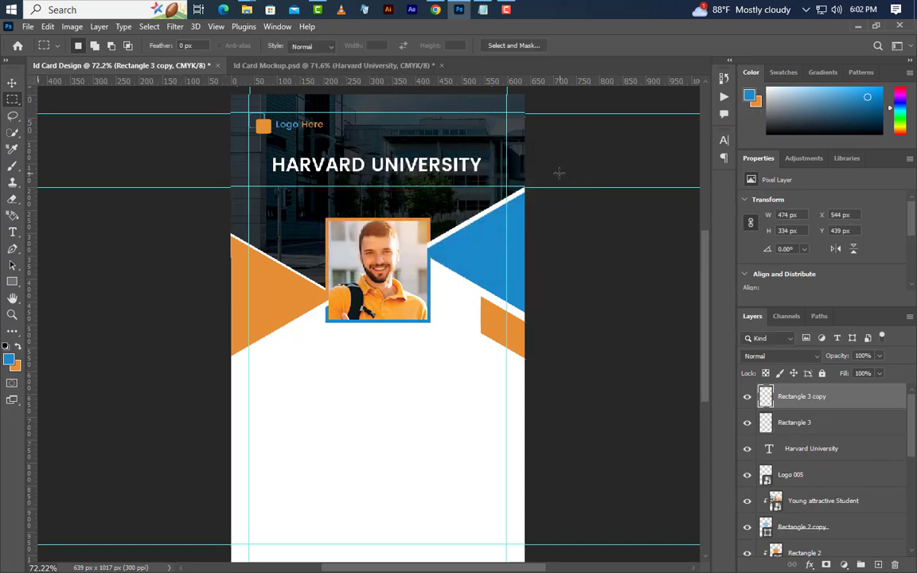
pyautogui.click(47, 26)
pyautogui.click(113, 312)
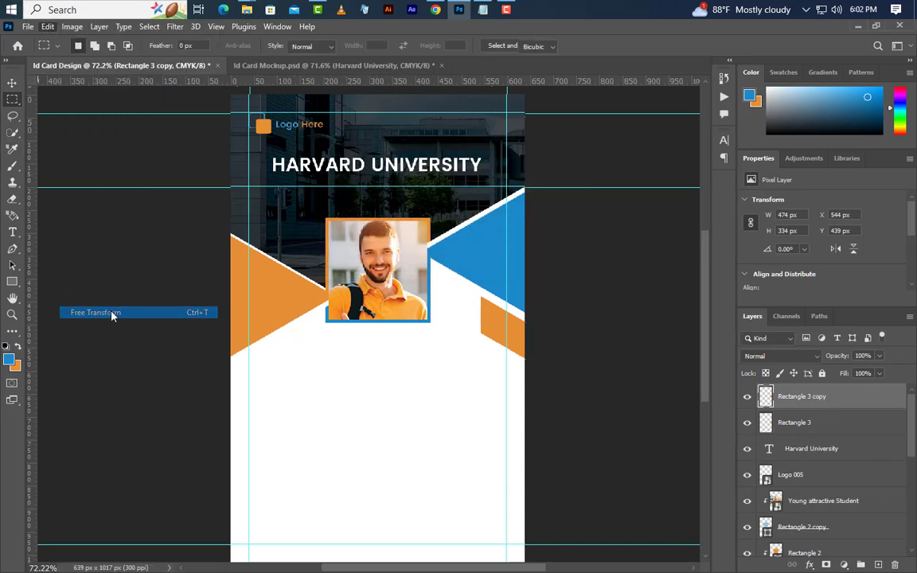
pyautogui.rightClick(509, 363)
pyautogui.click(534, 356)
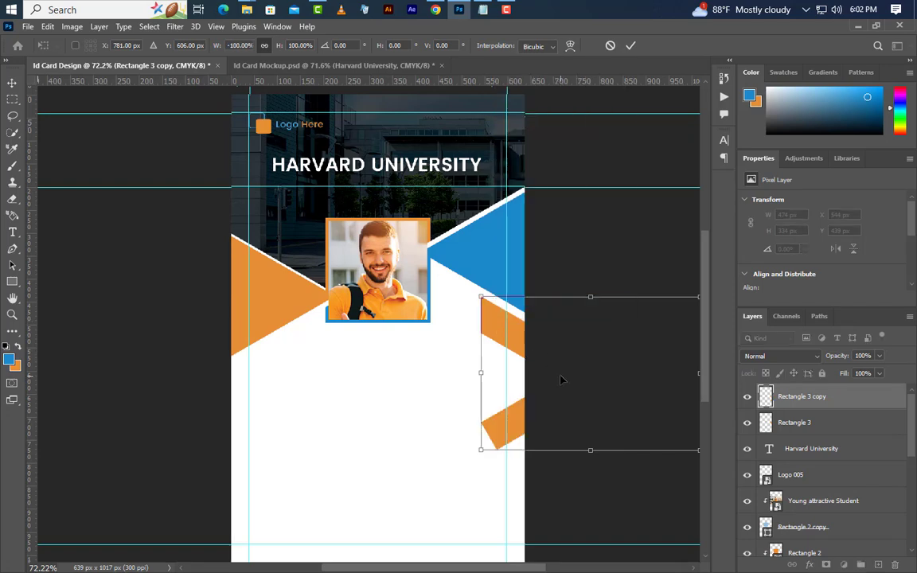
pyautogui.moveTo(557, 380); pyautogui.dragTo(157, 413)
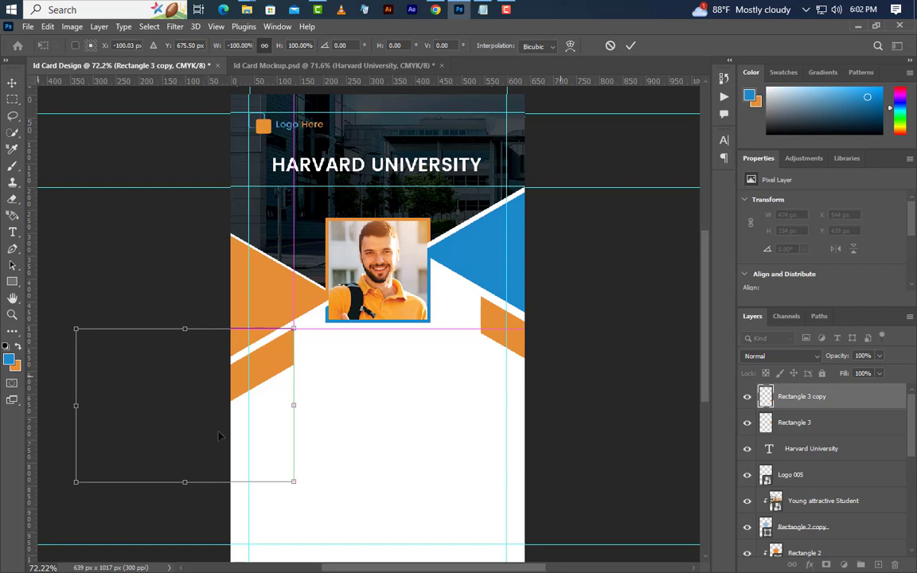
pyautogui.press('Left')
pyautogui.press('Left')
pyautogui.press('Left')
pyautogui.press('Left')
pyautogui.press('Left')
pyautogui.press('Left')
pyautogui.press('Left')
pyautogui.press('Left')
pyautogui.press('Left')
pyautogui.press('Left')
pyautogui.press('Left')
pyautogui.press('Left')
pyautogui.press('Left')
pyautogui.press('Left')
pyautogui.press('Left')
pyautogui.press('Left')
pyautogui.press('Left')
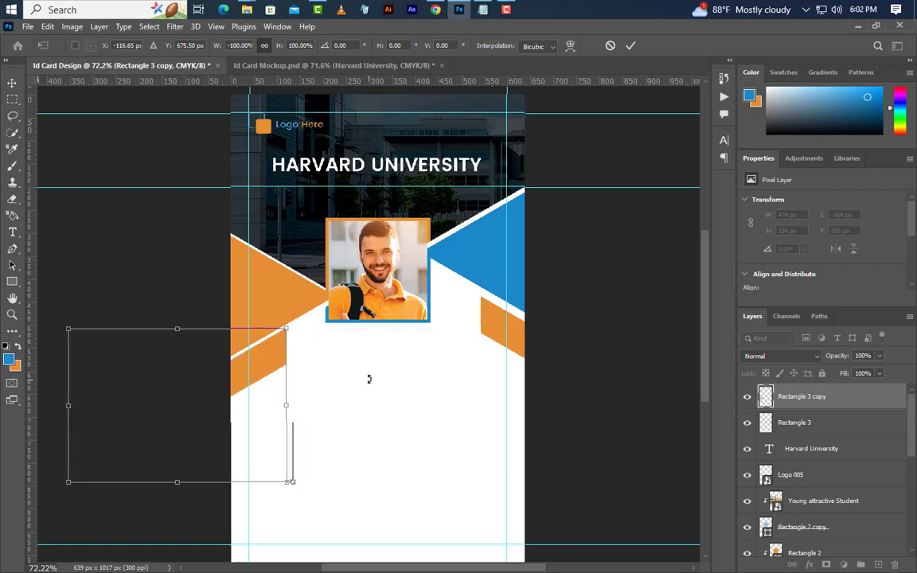
pyautogui.press('Down')
pyautogui.press('Down')
pyautogui.press('Down')
pyautogui.press('Down')
pyautogui.press('Down')
pyautogui.press('Down')
pyautogui.press('Down')
pyautogui.press('Down')
pyautogui.press('Down')
pyautogui.press('Down')
pyautogui.press('Down')
pyautogui.press('Left')
pyautogui.press('Left')
pyautogui.press('Left')
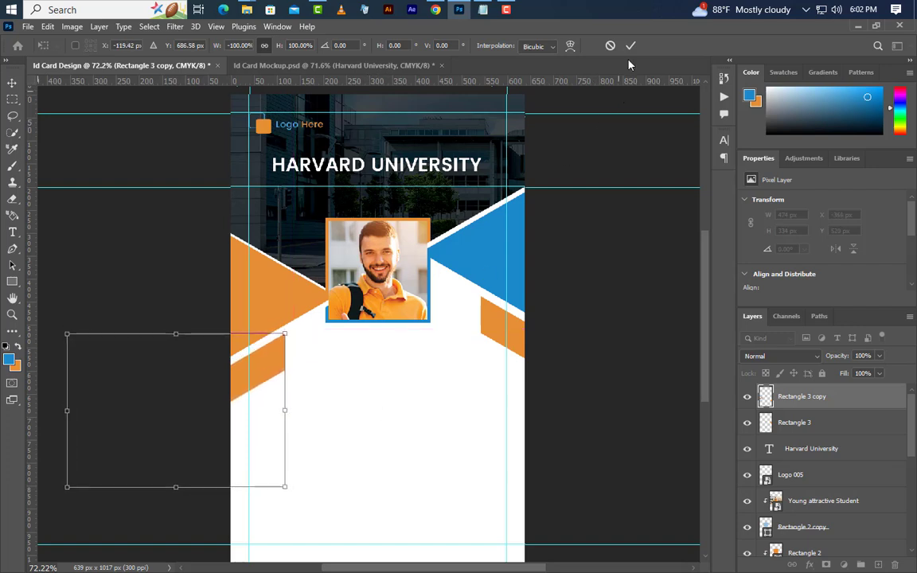
pyautogui.click(629, 46)
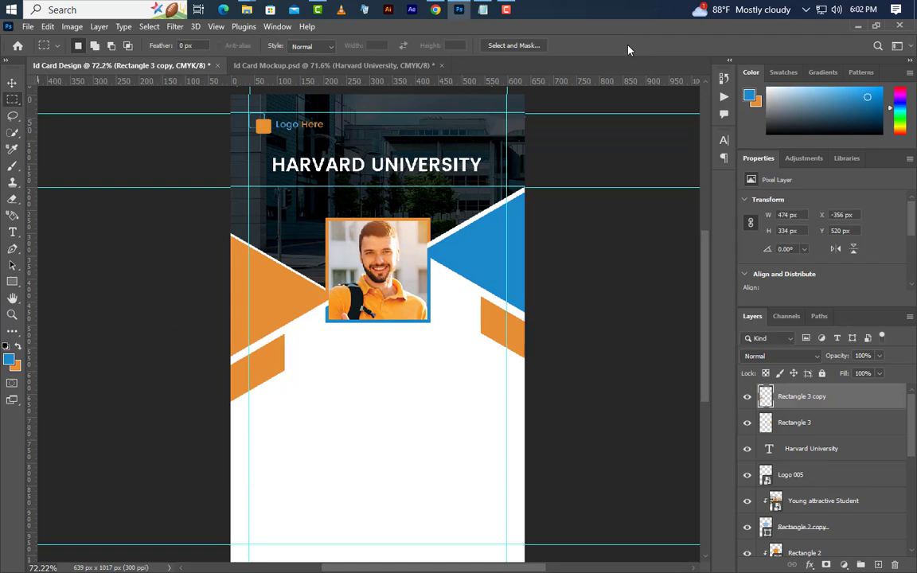
# Turn the mirrored copy blue with a Color Overlay layer effect.
pyautogui.doubleClick(885, 407)
pyautogui.click(434, 412)
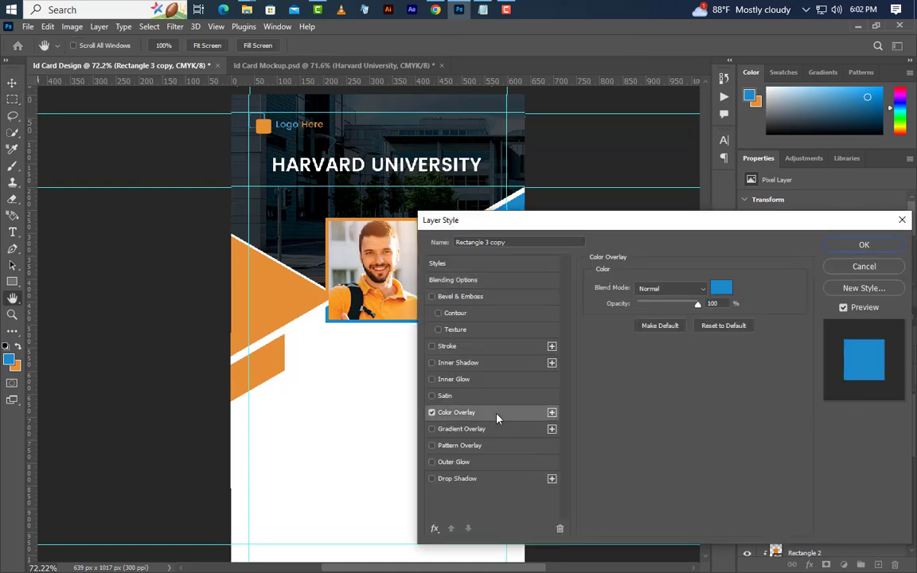
pyautogui.click(864, 244)
pyautogui.press('v')
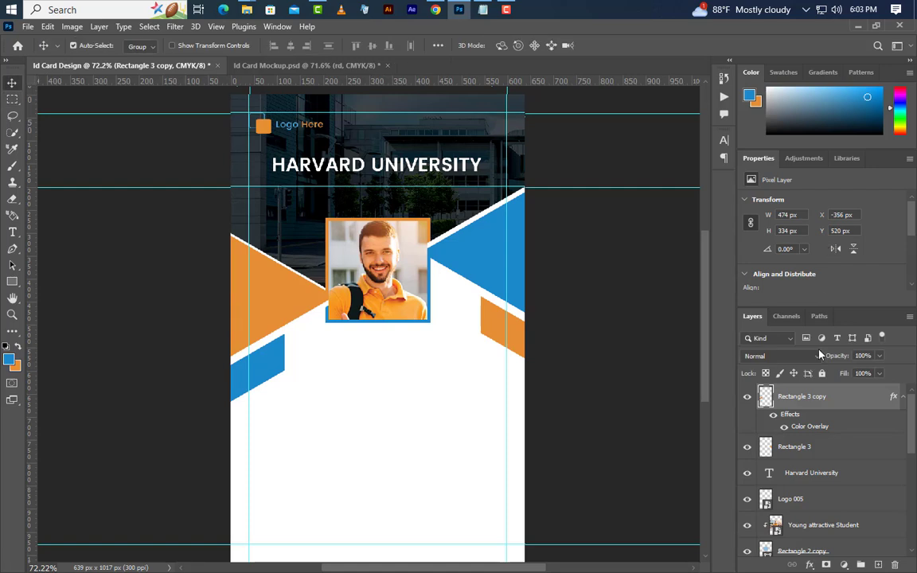
pyautogui.scroll(4, 389, 468)
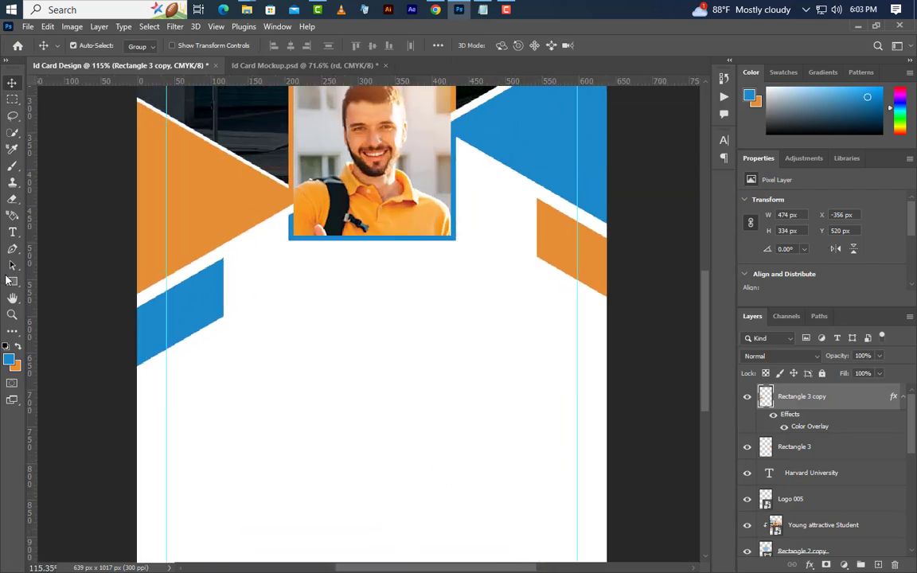
# Add the student's name as a 16 pt text line below the photo.
pyautogui.click(12, 231)
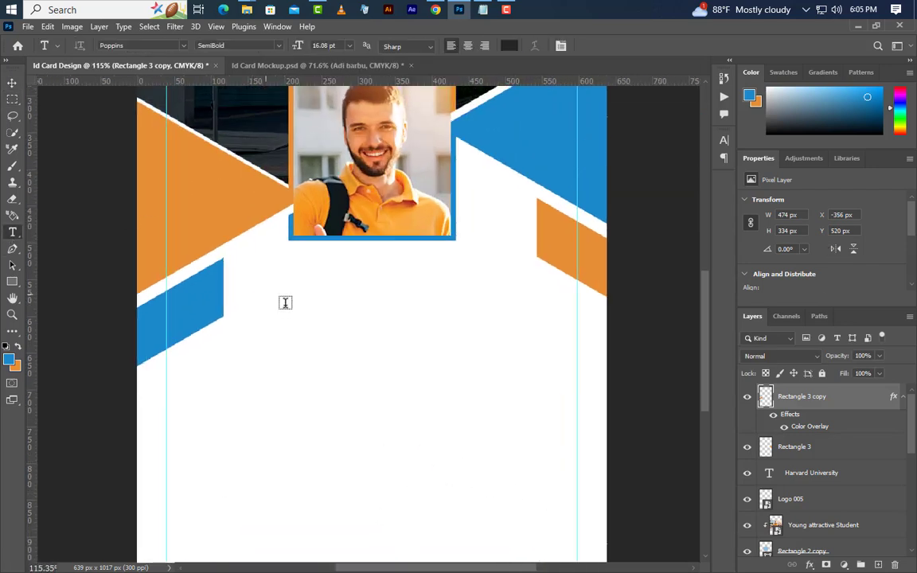
pyautogui.click(271, 295)
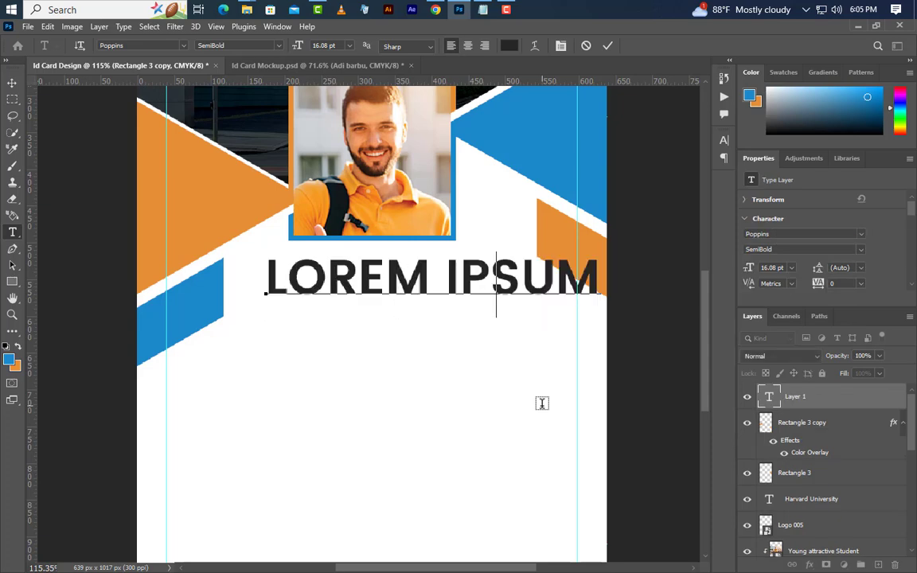
pyautogui.click(607, 46)
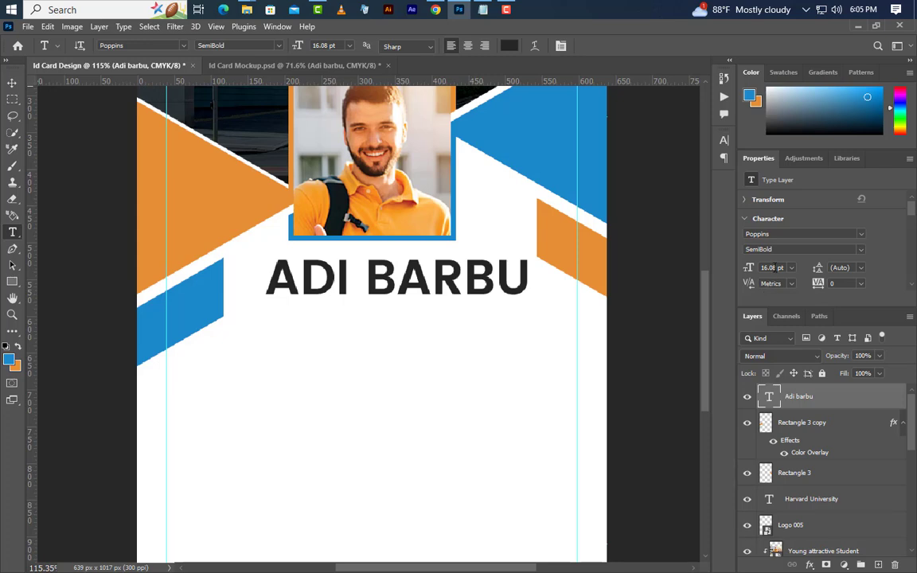
pyautogui.click(741, 288)
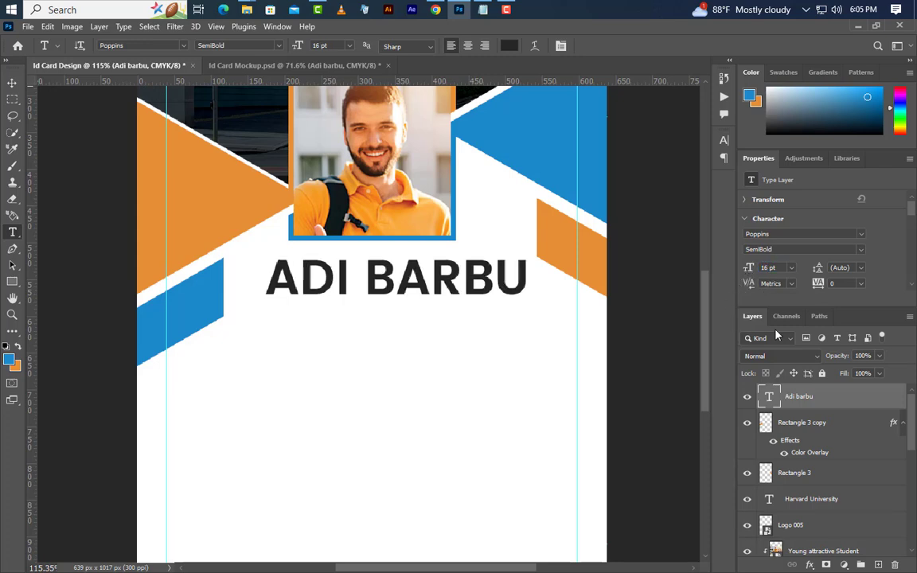
pyautogui.click(751, 249)
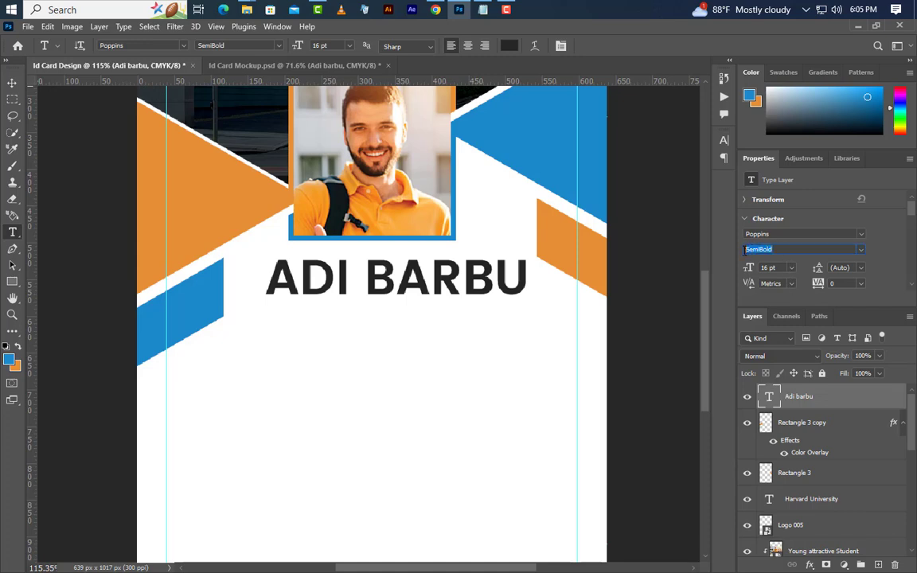
pyautogui.click(782, 234)
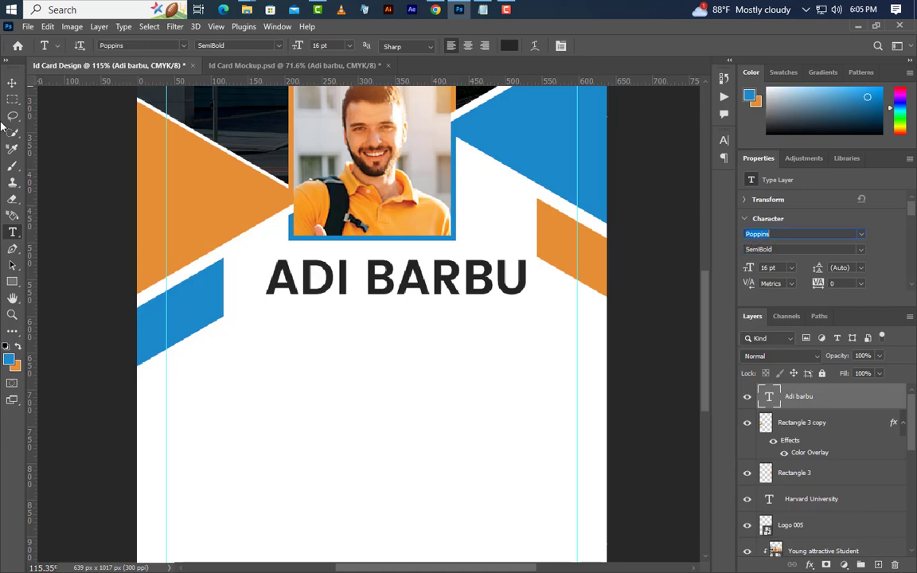
# Centre the name under the photo and start a new text line beneath it.
pyautogui.click(12, 82)
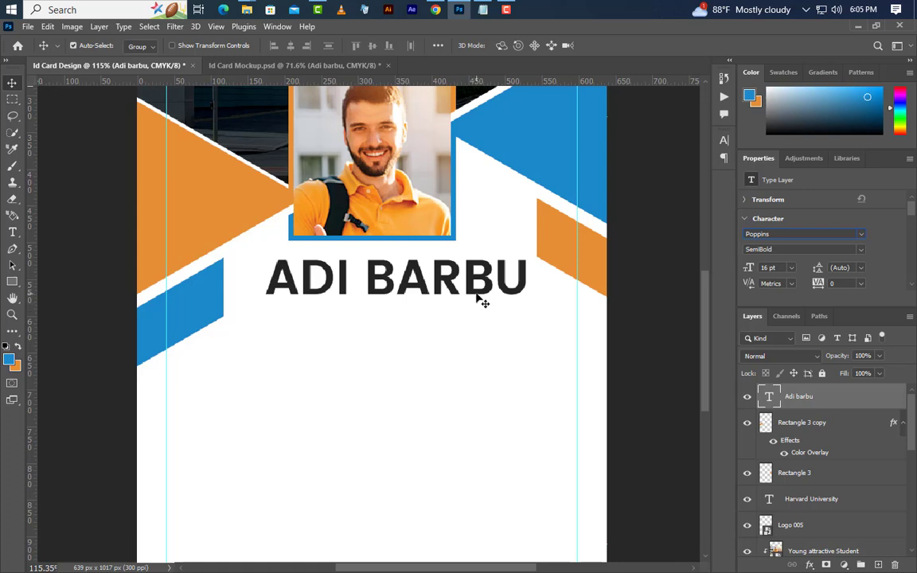
pyautogui.moveTo(481, 299); pyautogui.dragTo(456, 305)
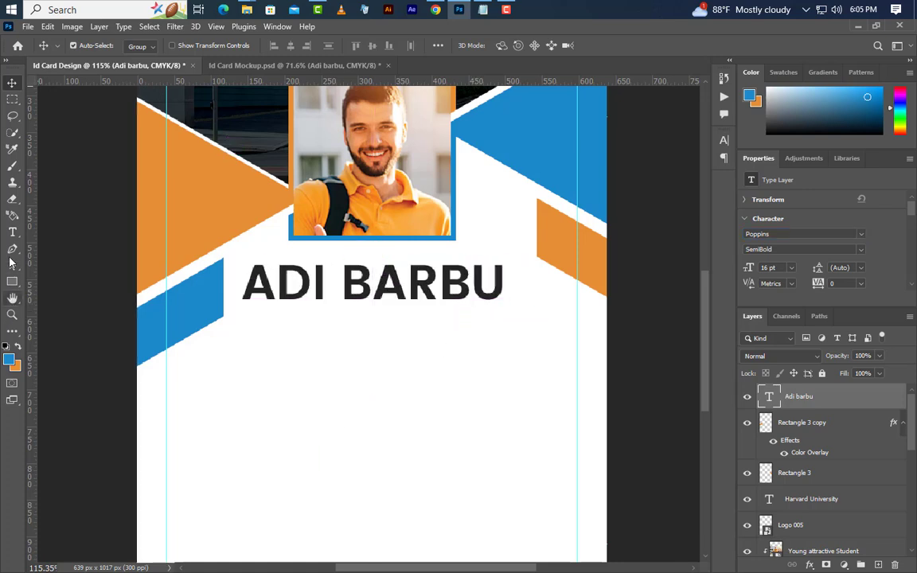
pyautogui.click(12, 232)
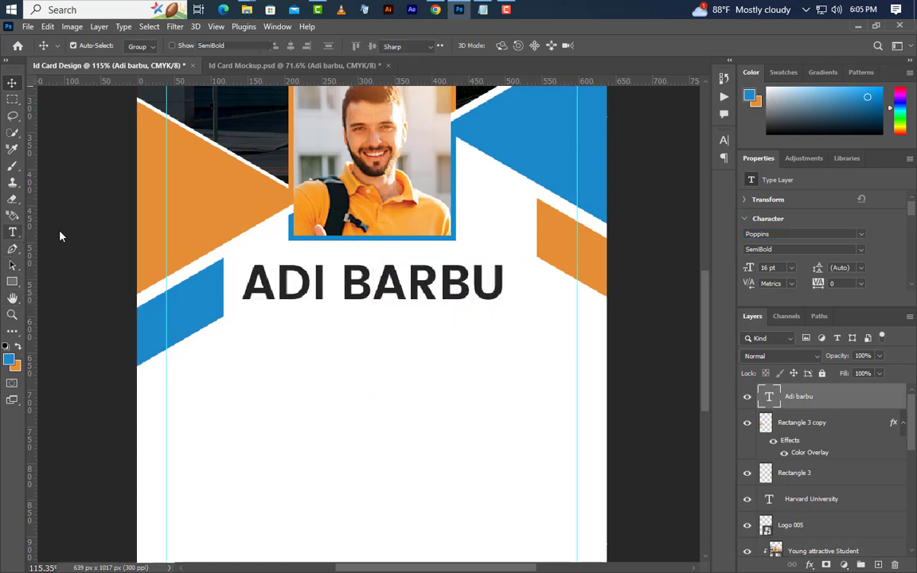
pyautogui.click(342, 432)
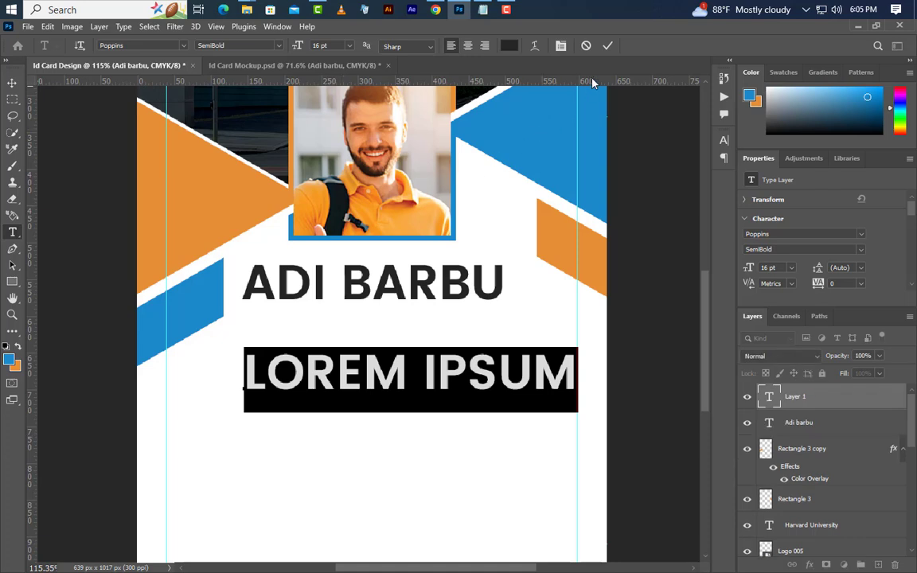
# Add a '3' text layer at 8.7 pt in Medium weight.
pyautogui.write('3')
pyautogui.click(607, 46)
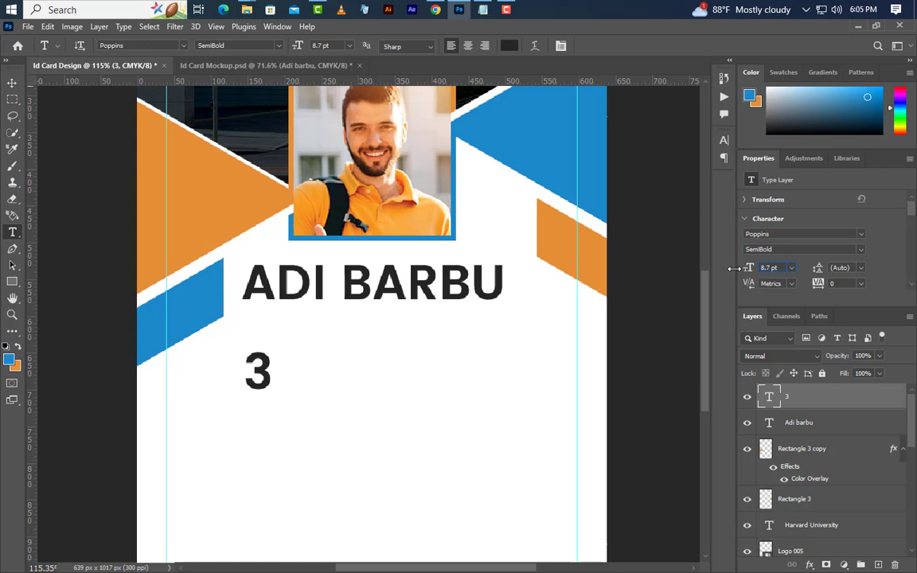
pyautogui.moveTo(733, 269); pyautogui.dragTo(660, 241)
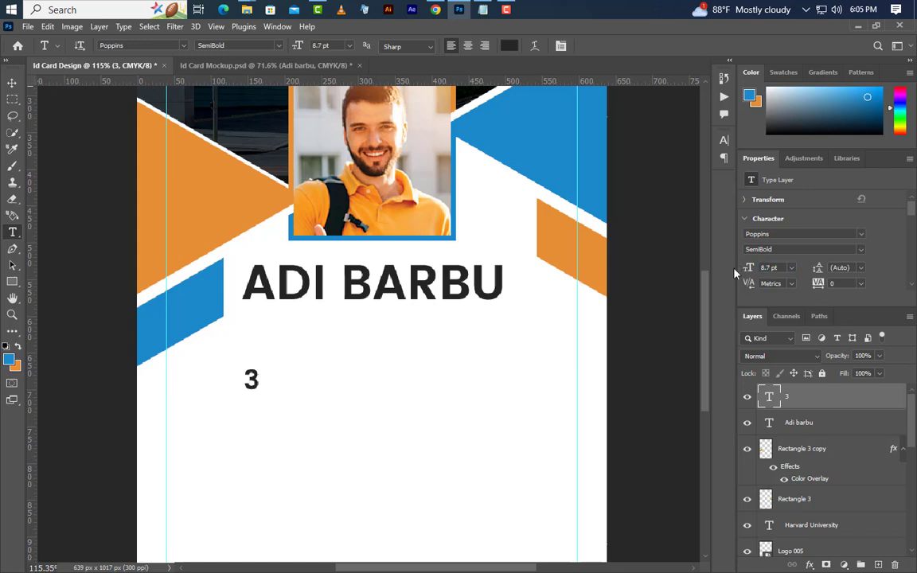
pyautogui.click(864, 253)
pyautogui.click(788, 281)
# Colour the '3' the shapes' blue 1475ad and move it up under the name.
pyautogui.click(724, 141)
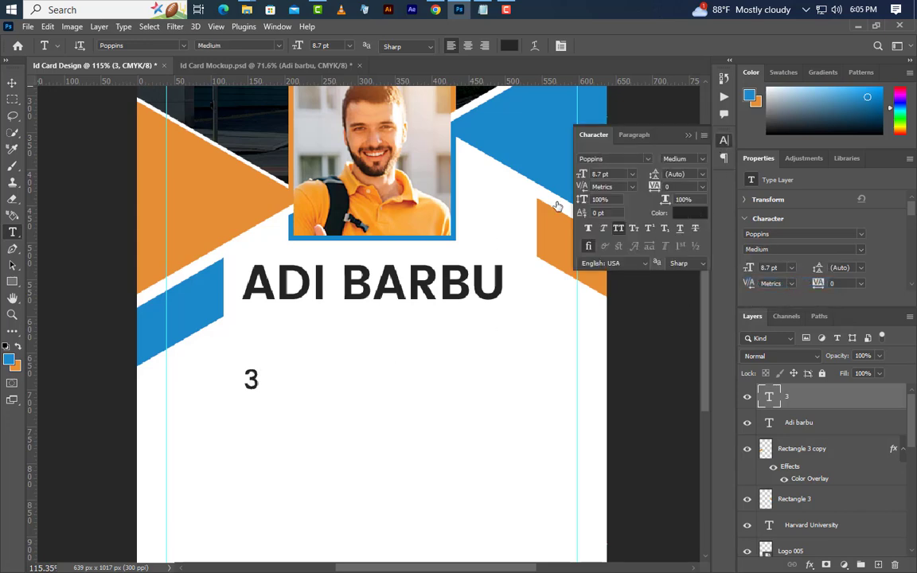
pyautogui.click(510, 45)
pyautogui.click(538, 120)
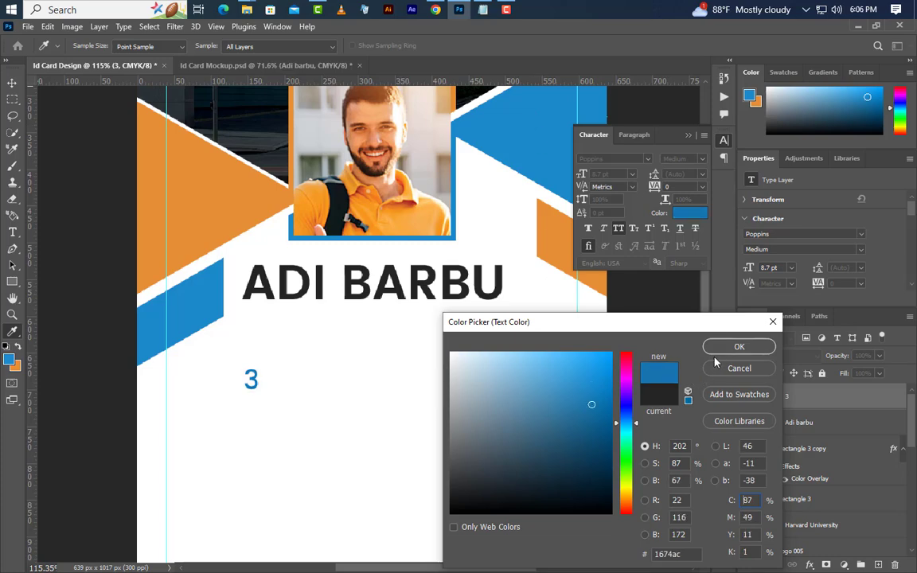
pyautogui.click(739, 346)
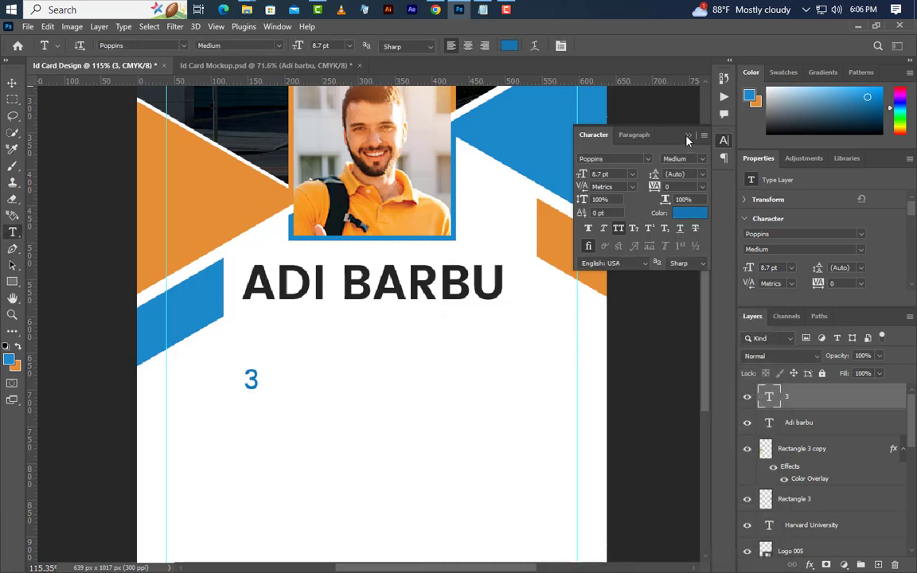
pyautogui.click(688, 136)
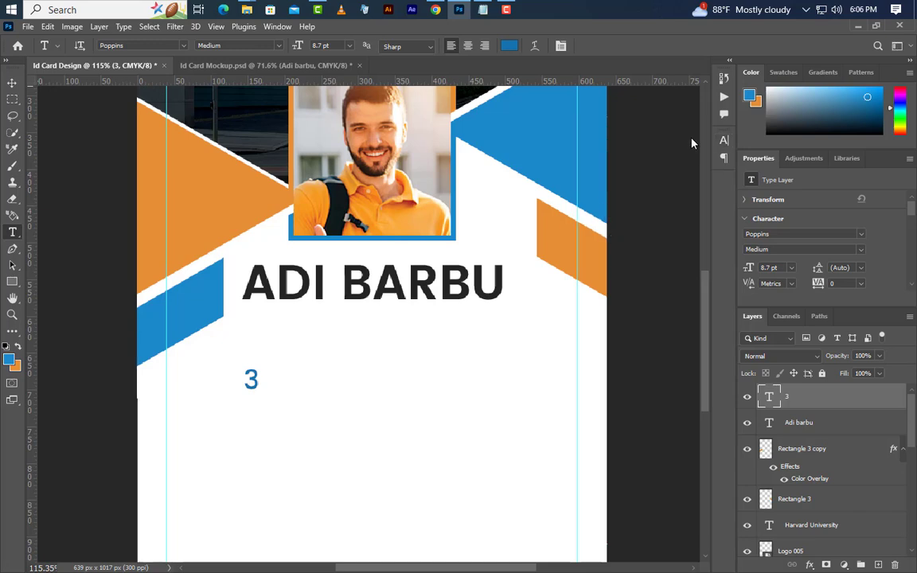
pyautogui.click(12, 83)
pyautogui.moveTo(262, 393); pyautogui.dragTo(272, 338)
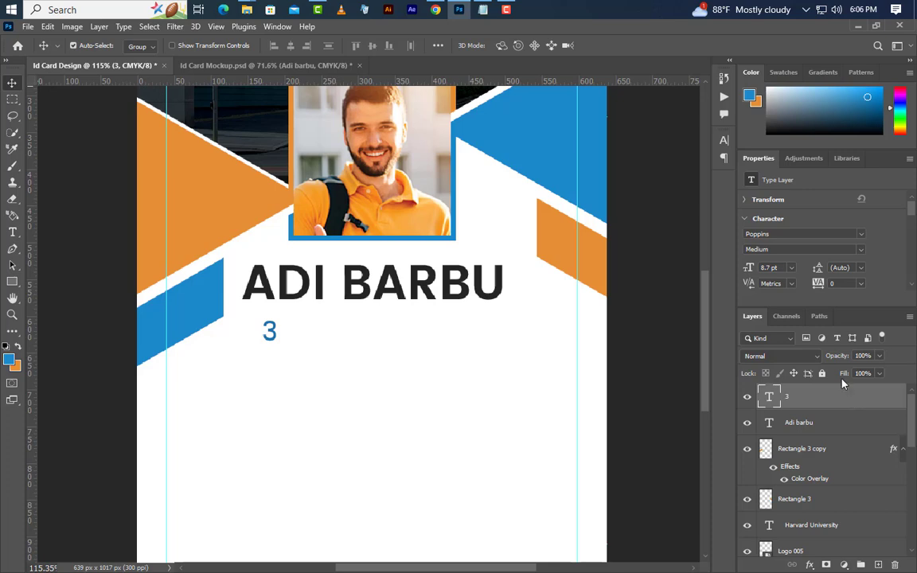
# Copy the blue hex value 1475ad from the text colour picker.
pyautogui.click(724, 141)
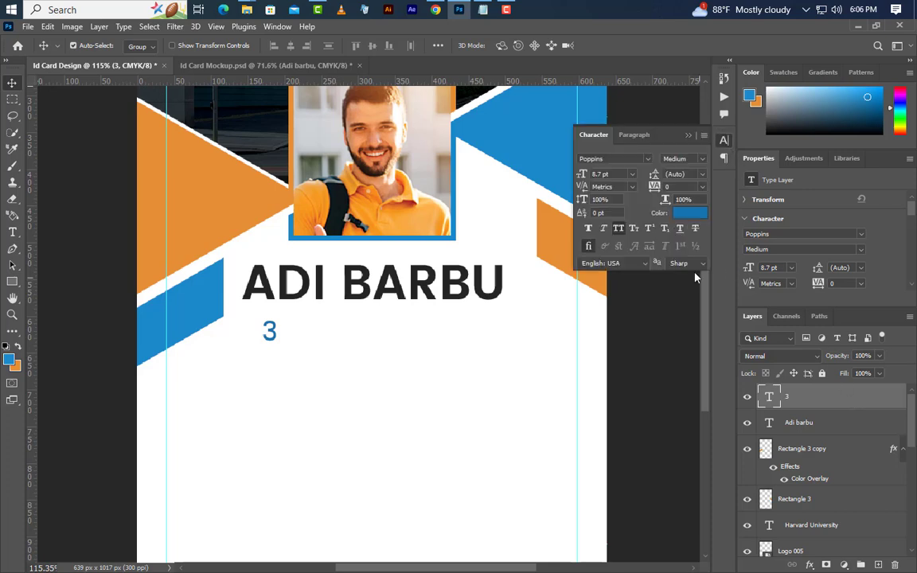
pyautogui.click(688, 213)
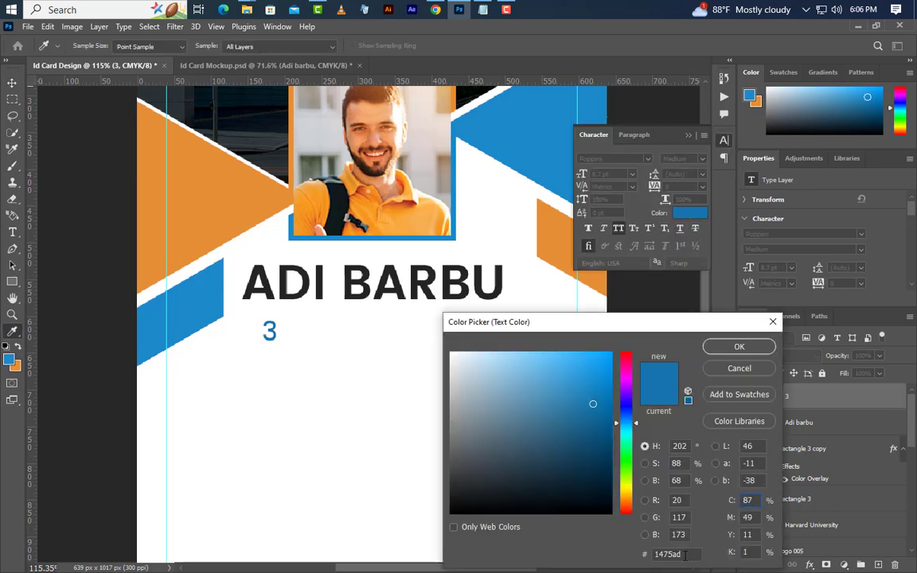
pyautogui.rightClick(667, 554)
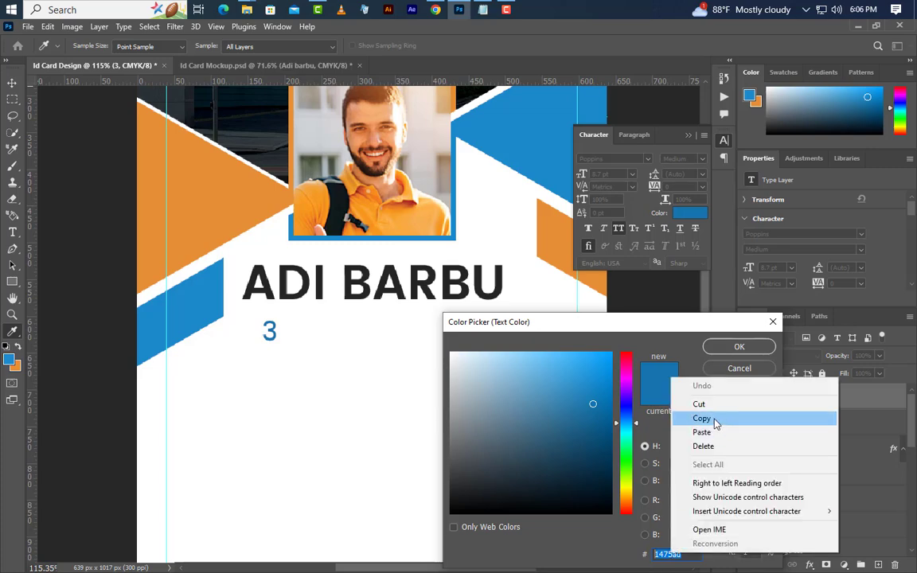
pyautogui.click(660, 417)
pyautogui.click(739, 348)
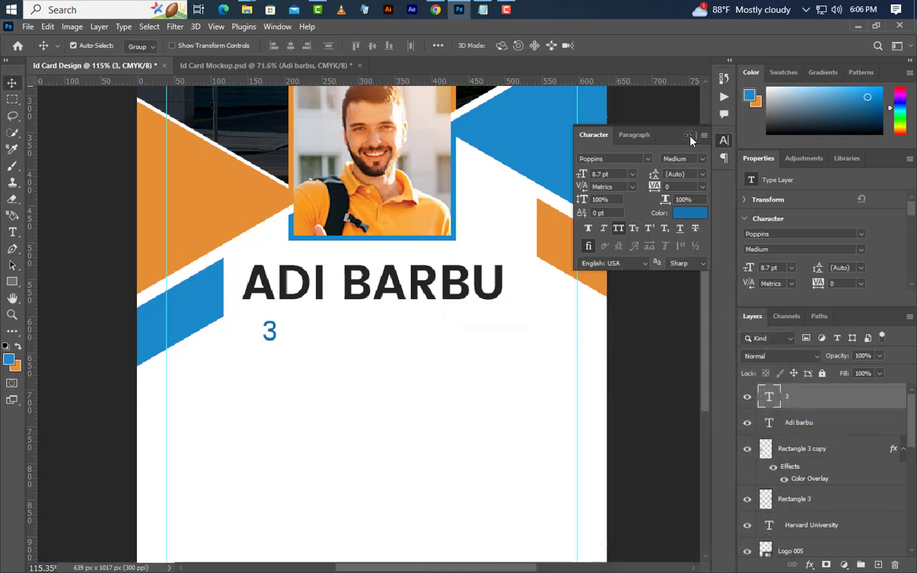
pyautogui.click(690, 138)
pyautogui.click(13, 232)
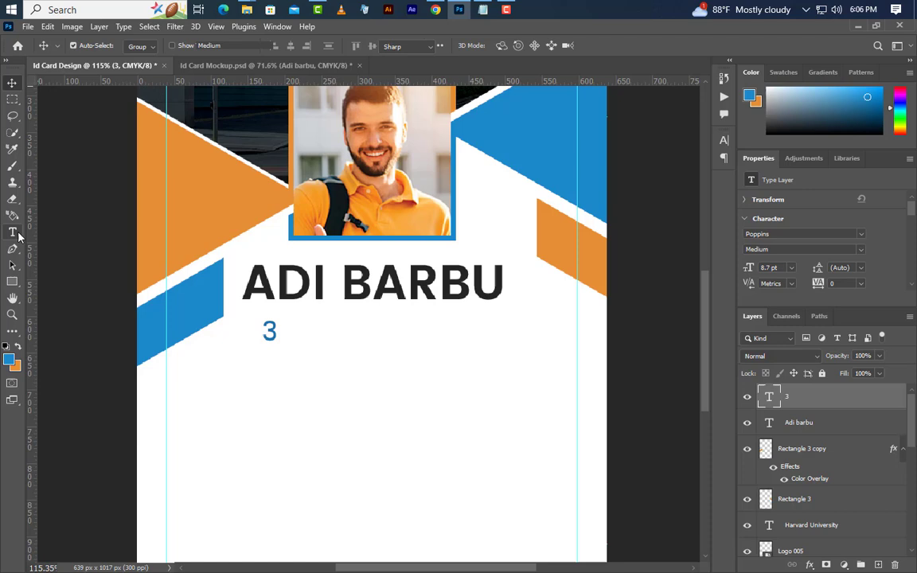
# Add an 'rd' text line, turning off All Caps and sizing it to 5 pt.
pyautogui.click(305, 386)
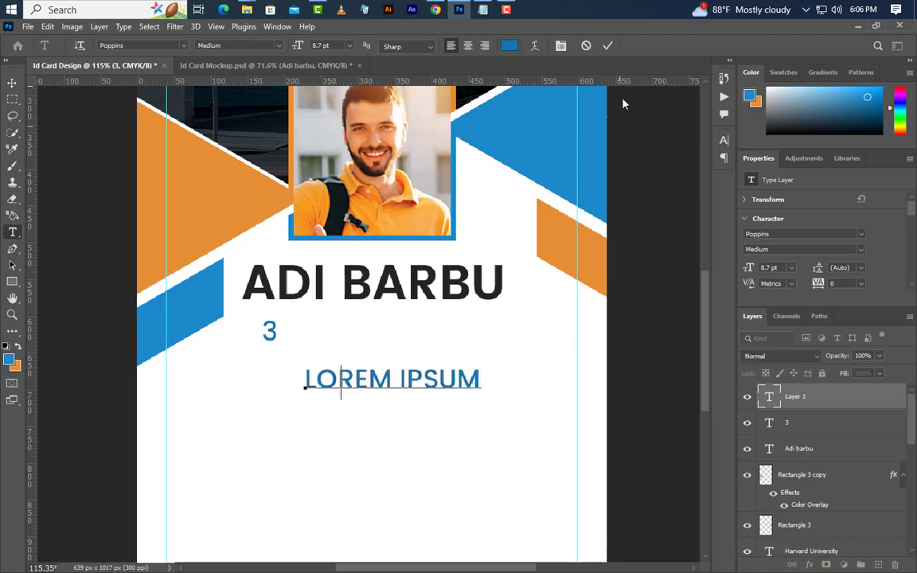
pyautogui.write('rd')
pyautogui.click(608, 46)
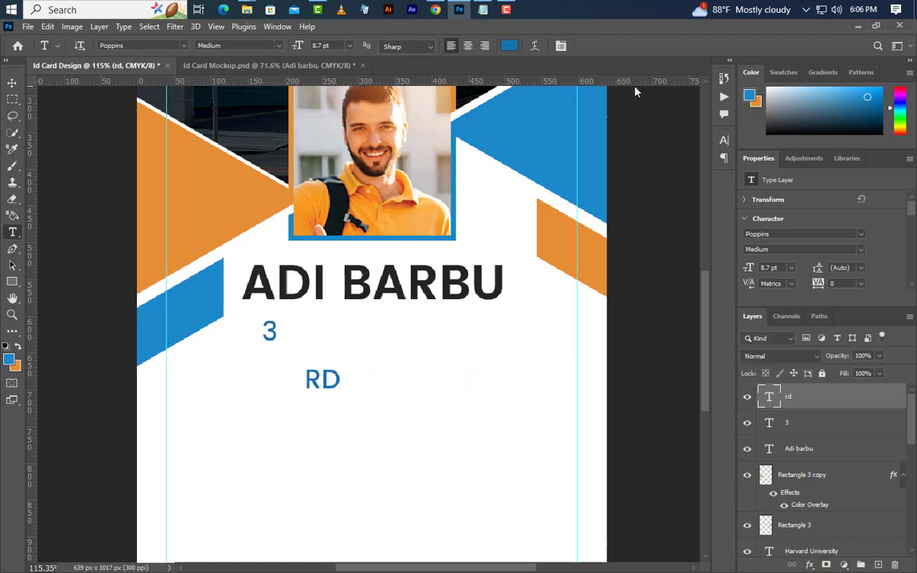
pyautogui.click(724, 140)
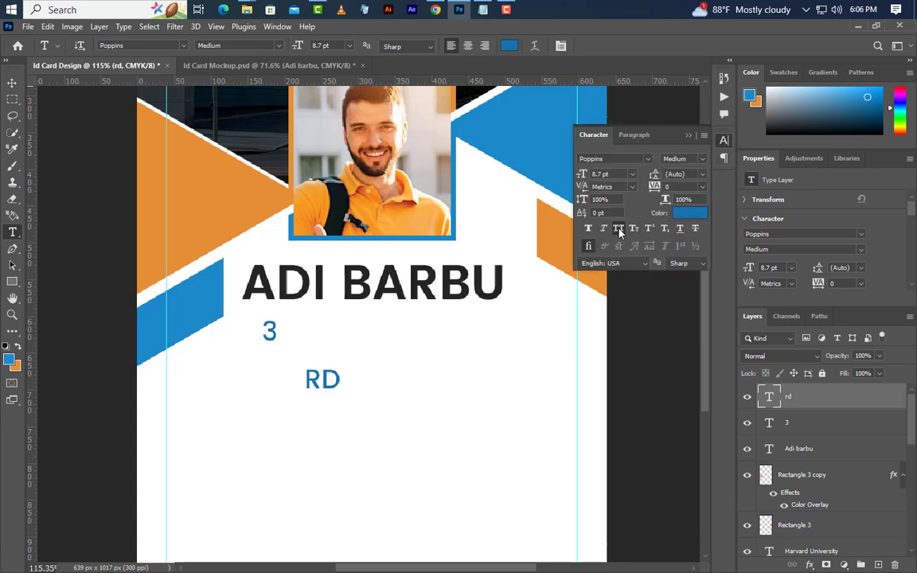
pyautogui.click(619, 230)
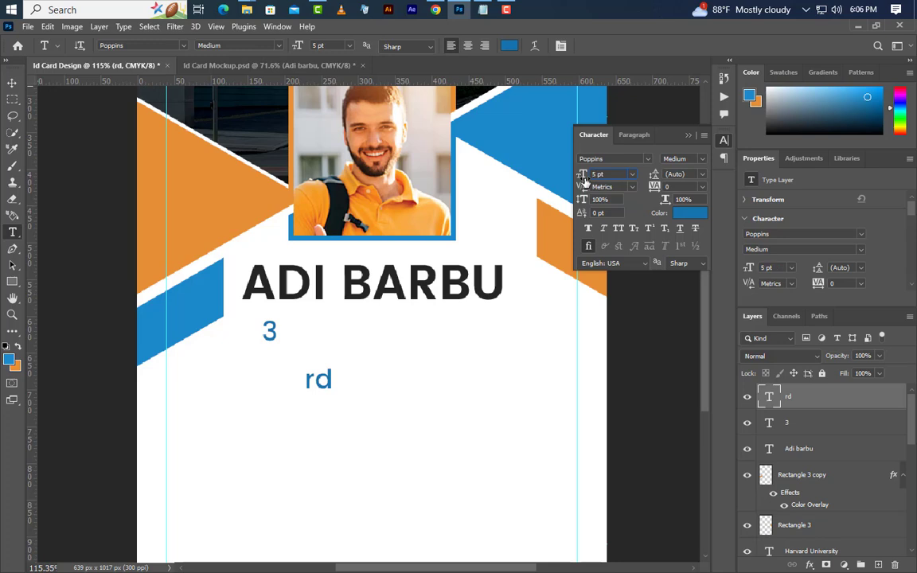
pyautogui.moveTo(583, 182); pyautogui.dragTo(645, 194)
pyautogui.click(688, 136)
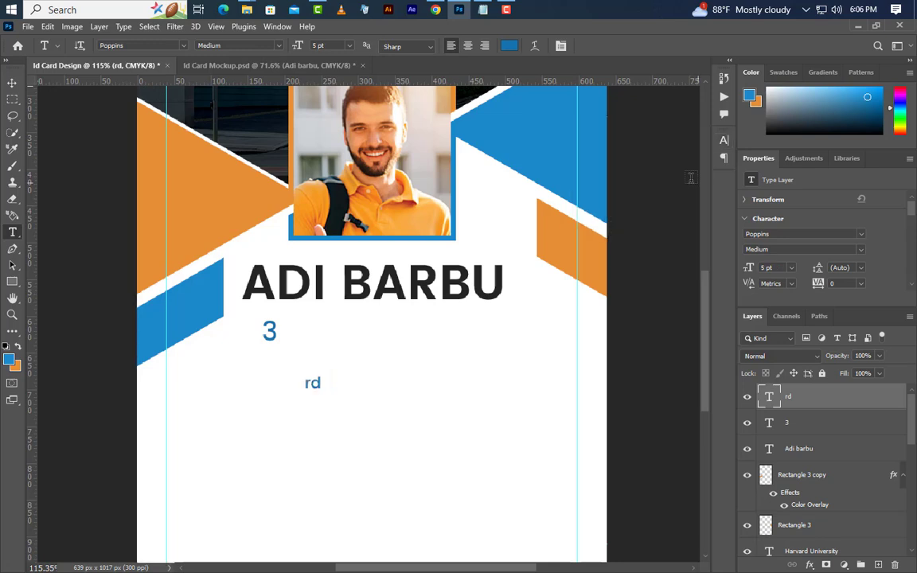
# Move the 'rd' up beside the 3 as a superscript, then start the course text line.
pyautogui.press('v')
pyautogui.moveTo(322, 395); pyautogui.dragTo(294, 332)
pyautogui.click(12, 232)
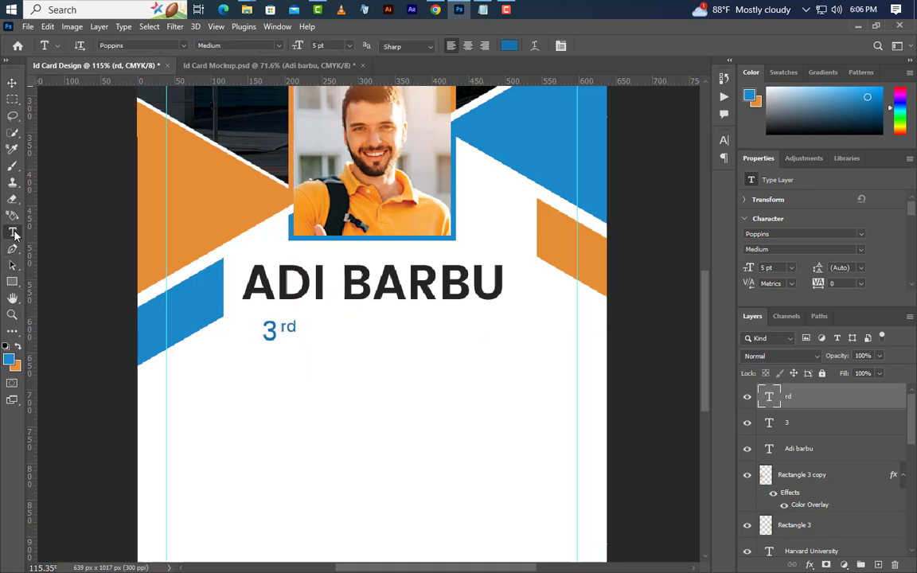
pyautogui.click(319, 395)
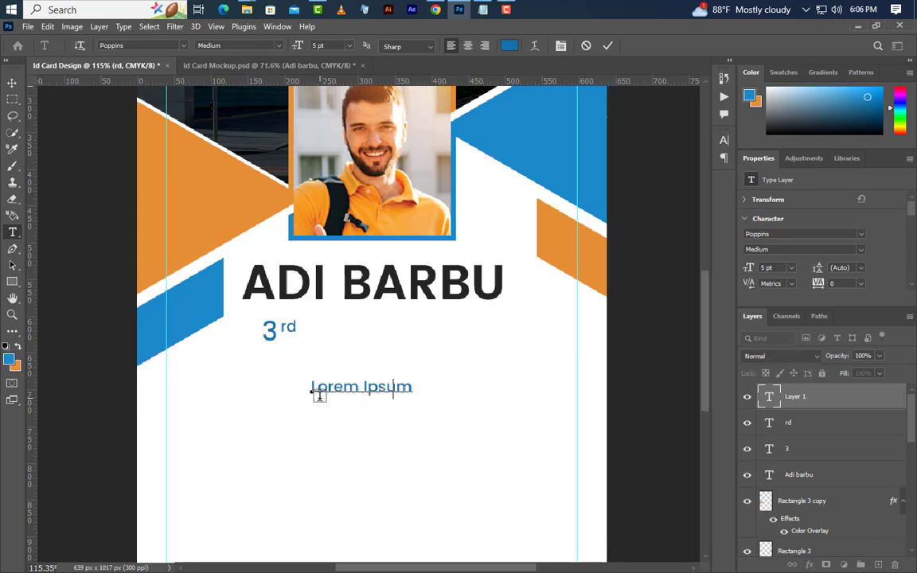
# Set the Year MBBS text to 8.7 pt and move it up beside the 3rd.
pyautogui.click(768, 268)
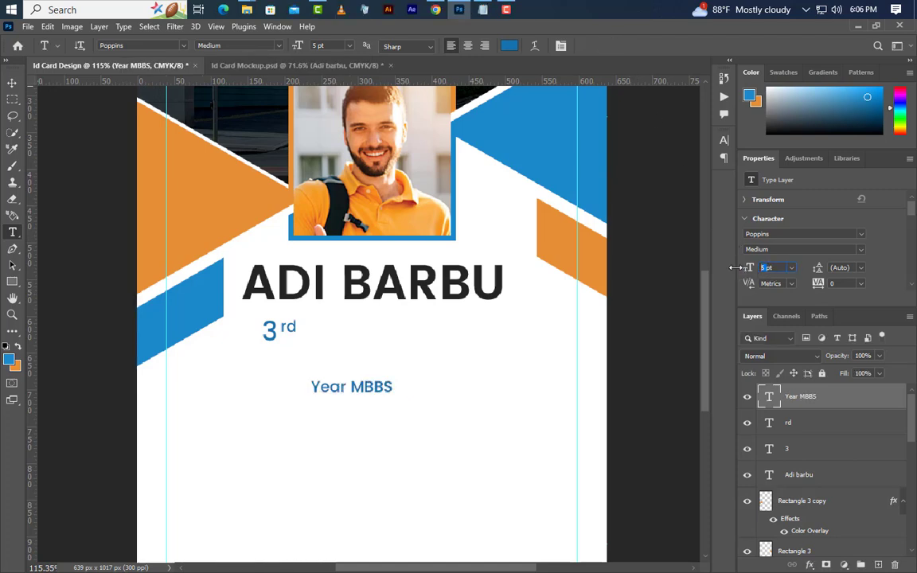
pyautogui.write('8.7')
pyautogui.press('Return')
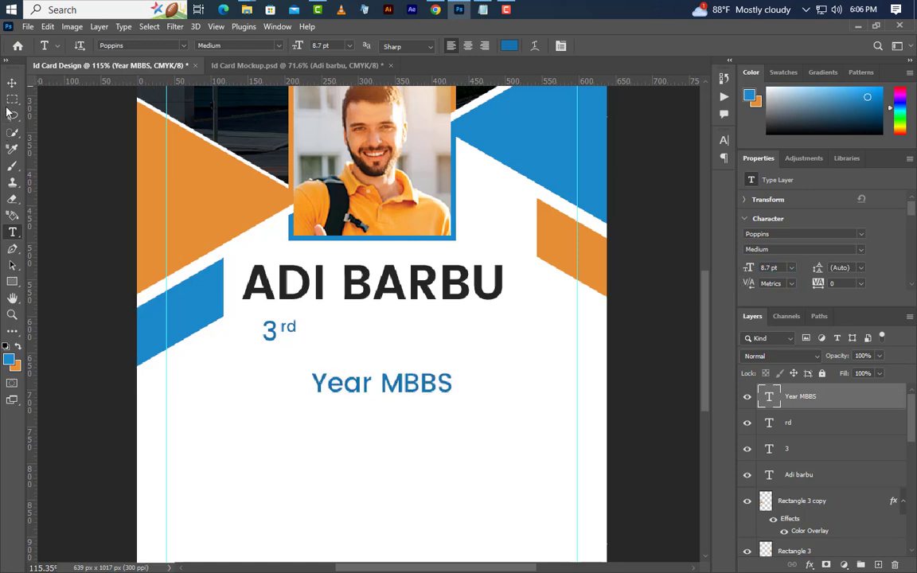
pyautogui.click(12, 83)
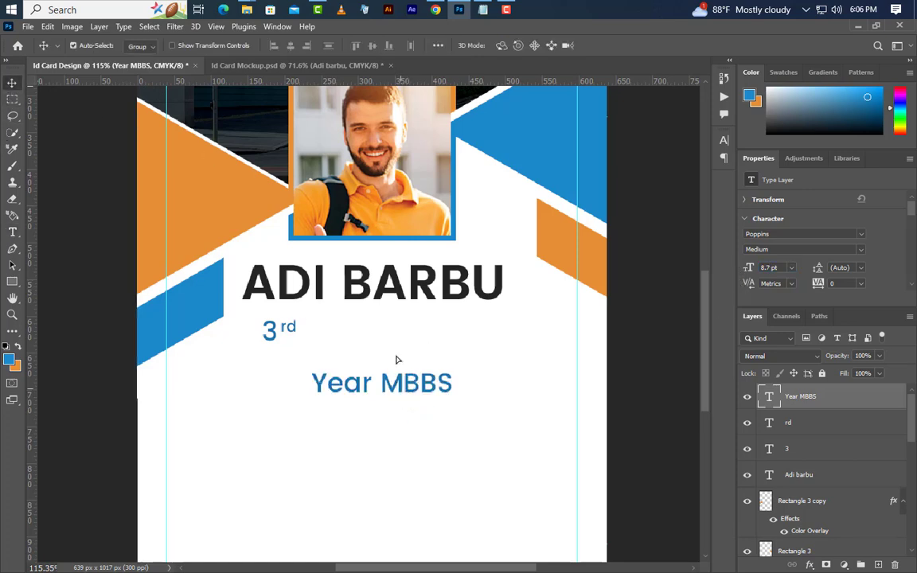
pyautogui.moveTo(397, 360); pyautogui.dragTo(388, 308)
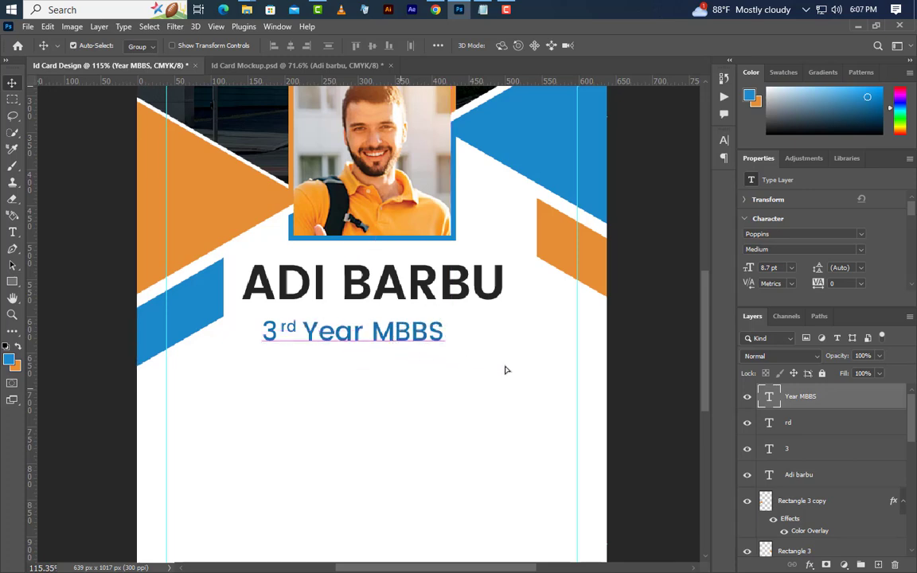
# Group the 3, rd and Year MBBS layers into Group 1.
pyautogui.keyDown('shift'); pyautogui.click(825, 423); pyautogui.keyUp('shift')
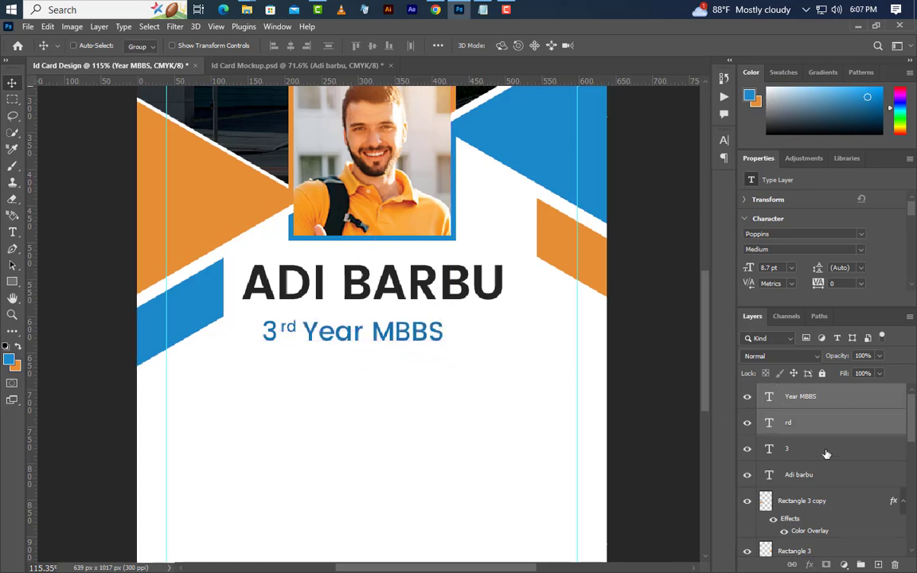
pyautogui.keyDown('shift'); pyautogui.click(827, 454); pyautogui.keyUp('shift')
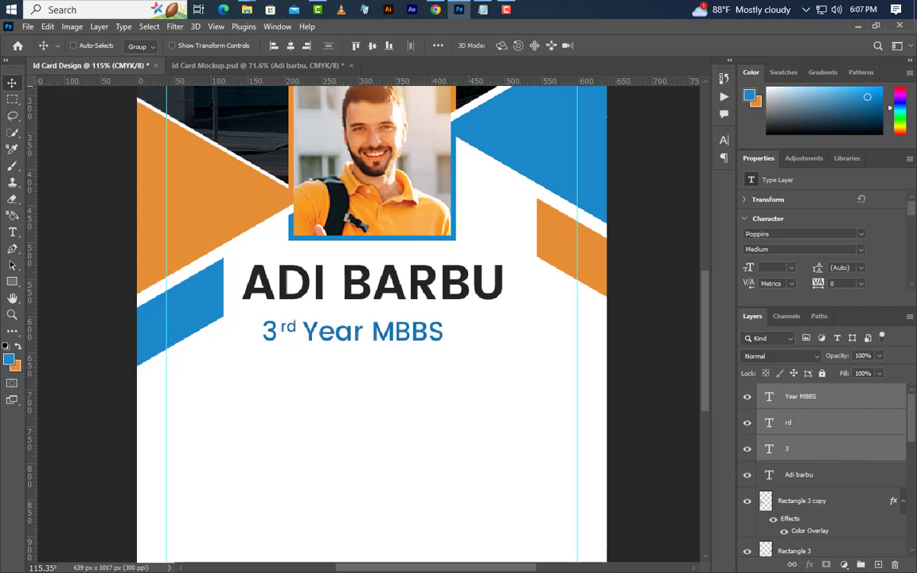
pyautogui.hotkey('ctrl', 'g')
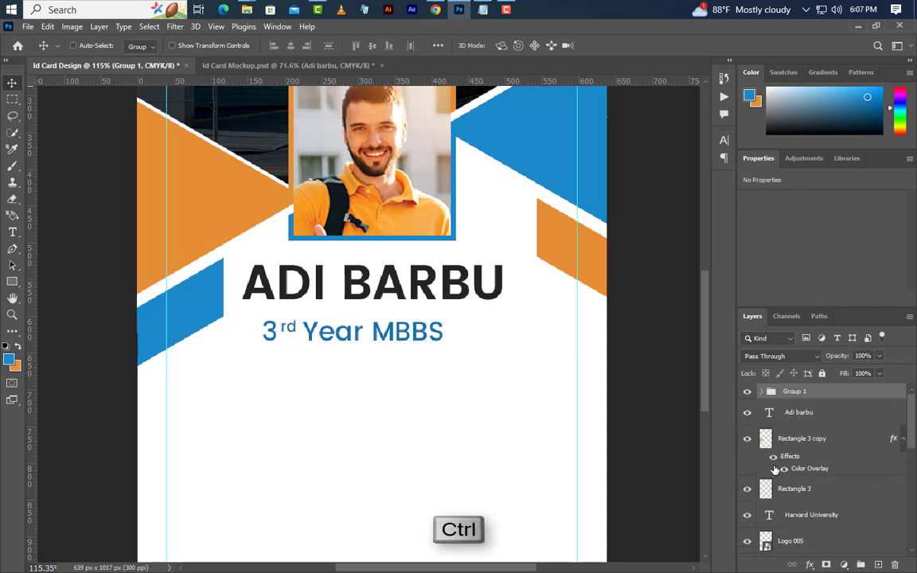
pyautogui.keyDown('ctrl'); pyautogui.click(769, 414); pyautogui.keyUp('ctrl')
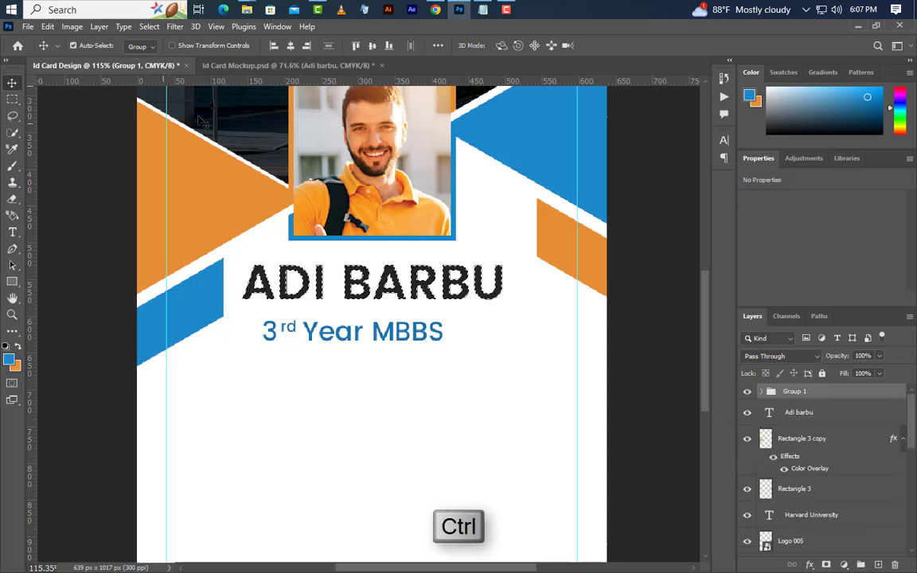
pyautogui.click(291, 45)
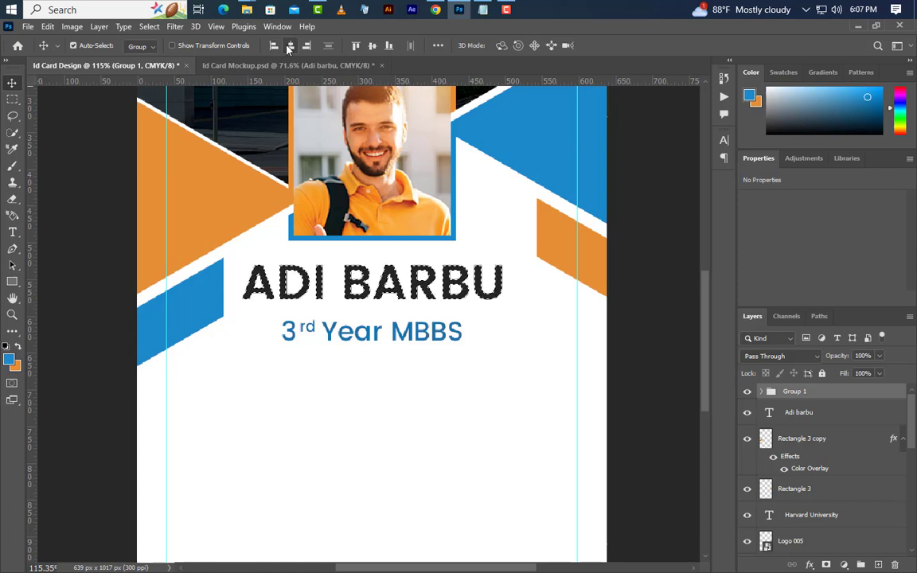
pyautogui.click(148, 26)
pyautogui.click(163, 51)
pyautogui.press('Up')
pyautogui.press('Up')
pyautogui.press('Up')
pyautogui.press('Up')
pyautogui.press('Up')
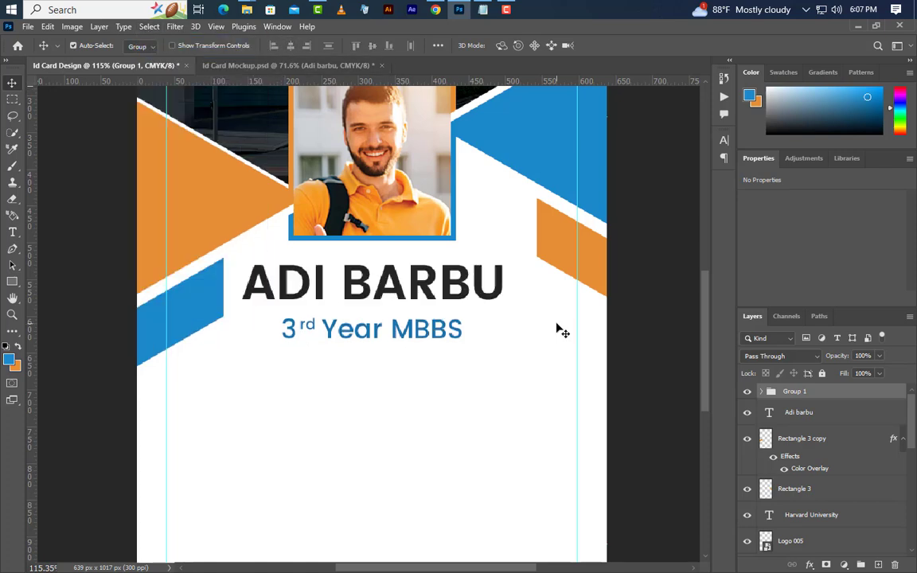
pyautogui.press('Up')
pyautogui.press('Up')
pyautogui.press('Up')
pyautogui.press('Up')
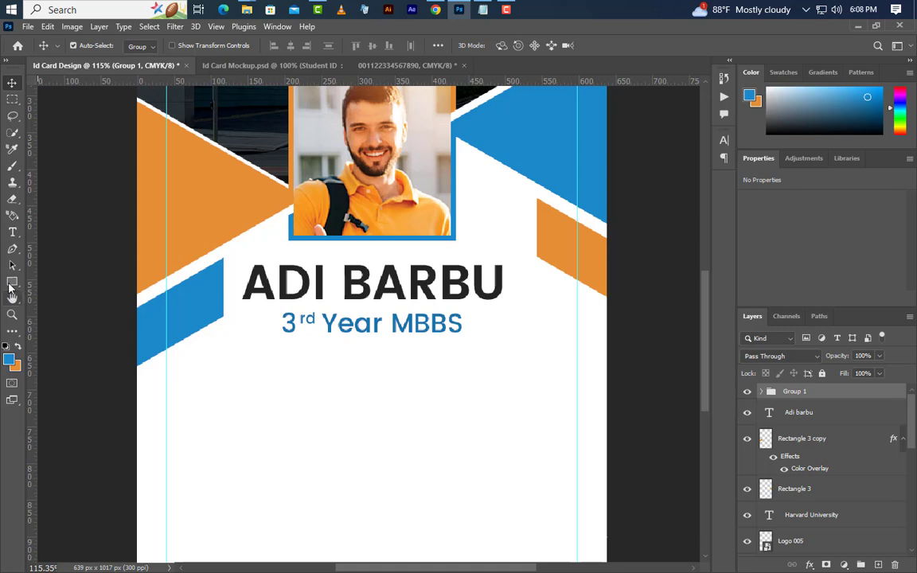
# Add the 'Student ID :' line in dark #242424 at 5 pt.
pyautogui.click(12, 232)
pyautogui.click(206, 387)
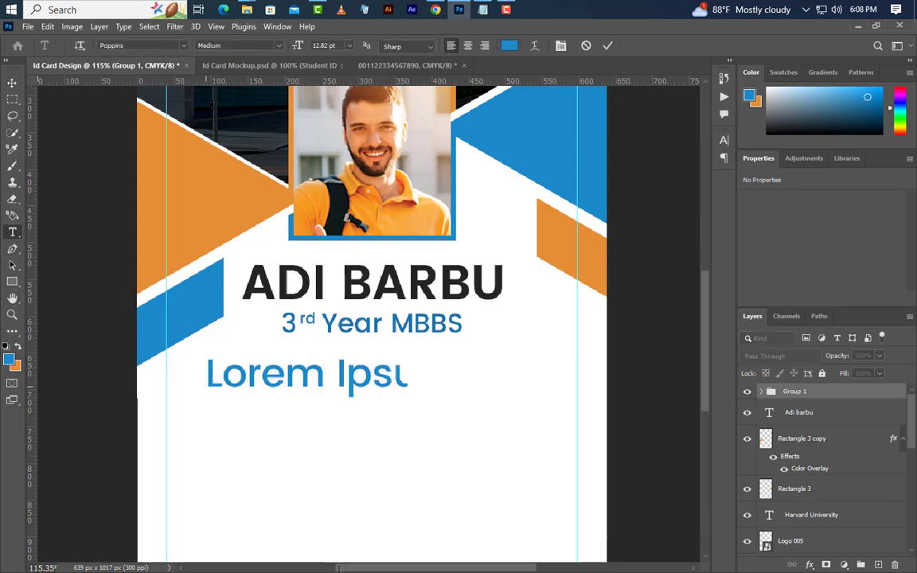
pyautogui.click(243, 378)
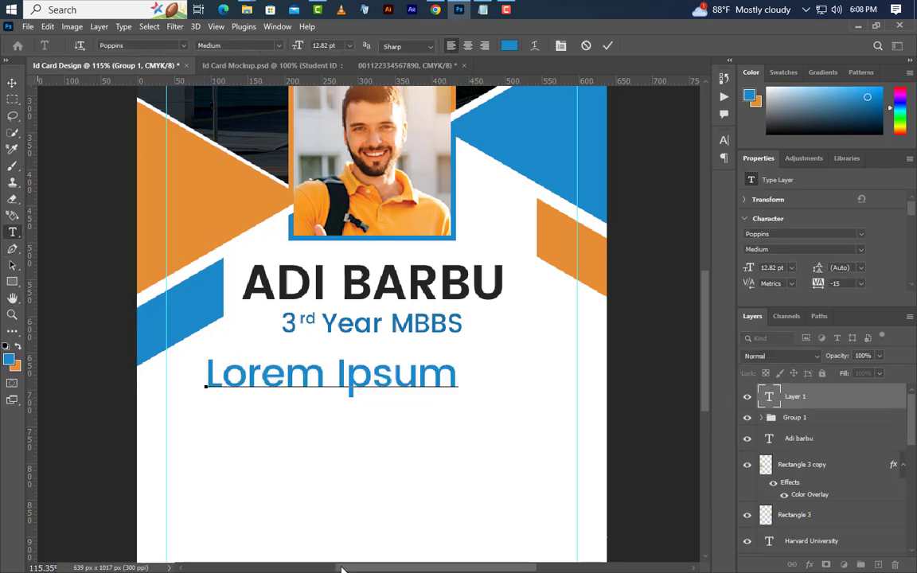
pyautogui.click(608, 46)
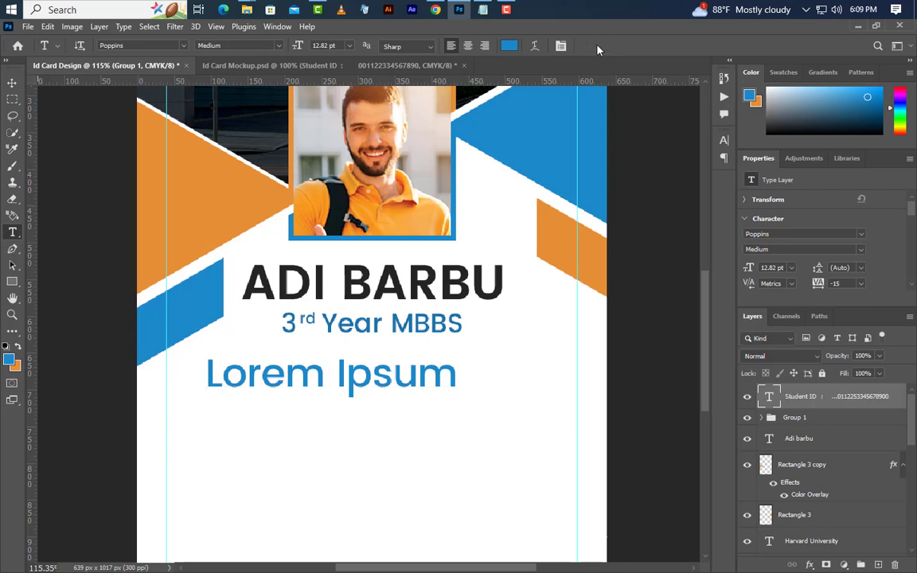
pyautogui.click(724, 140)
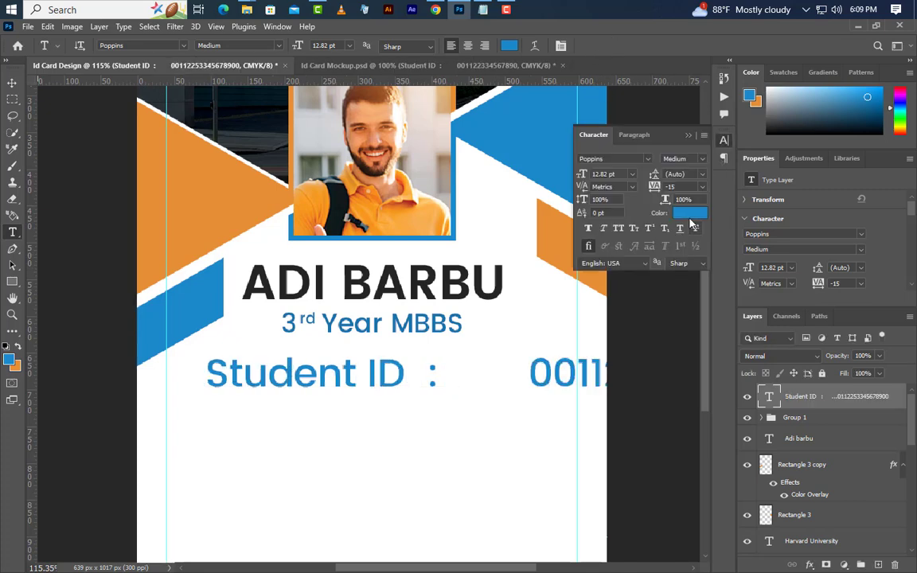
pyautogui.click(689, 213)
pyautogui.doubleClick(667, 555)
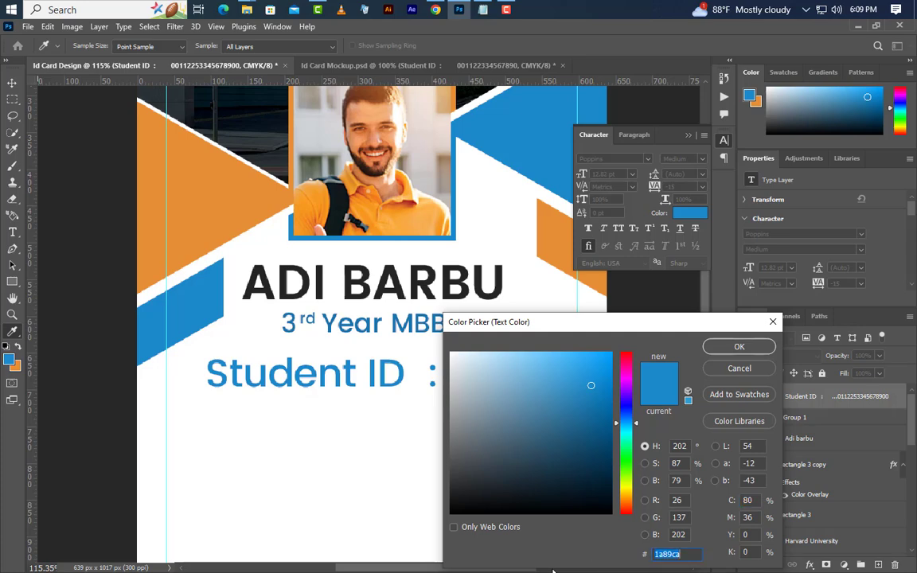
pyautogui.write('242424')
pyautogui.click(714, 348)
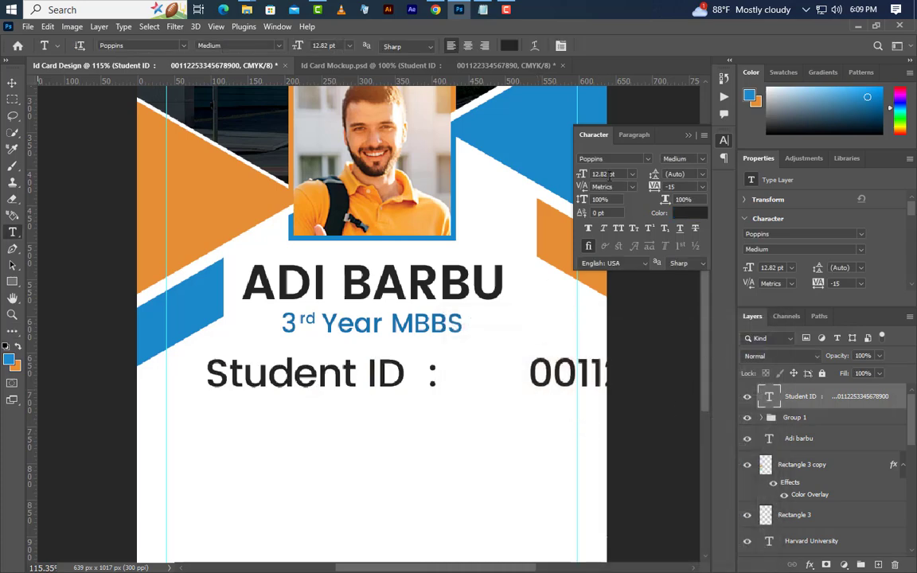
pyautogui.write('5')
# Make the ID number Regular weight in grey #444444, then shift the line slightly right and up.
pyautogui.moveTo(345, 381); pyautogui.dragTo(534, 382)
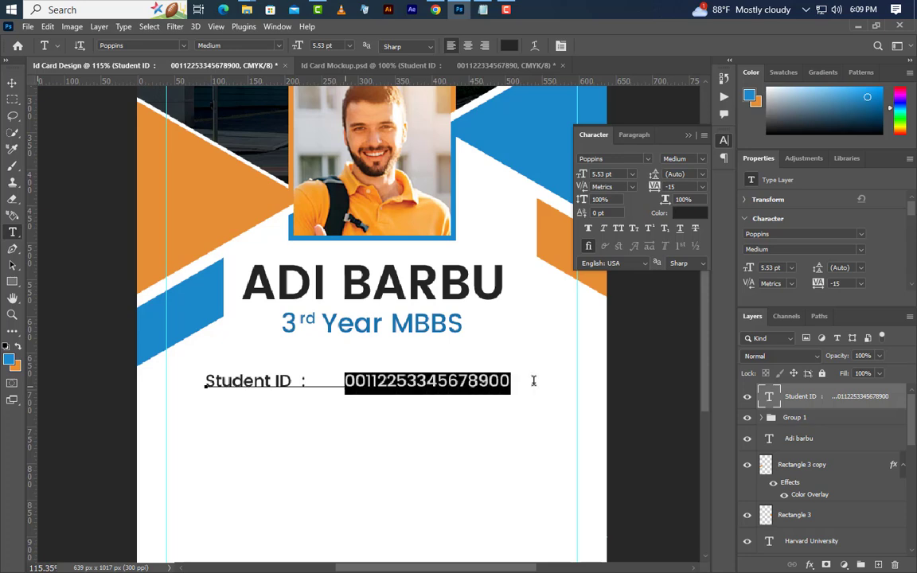
pyautogui.click(700, 159)
pyautogui.click(671, 182)
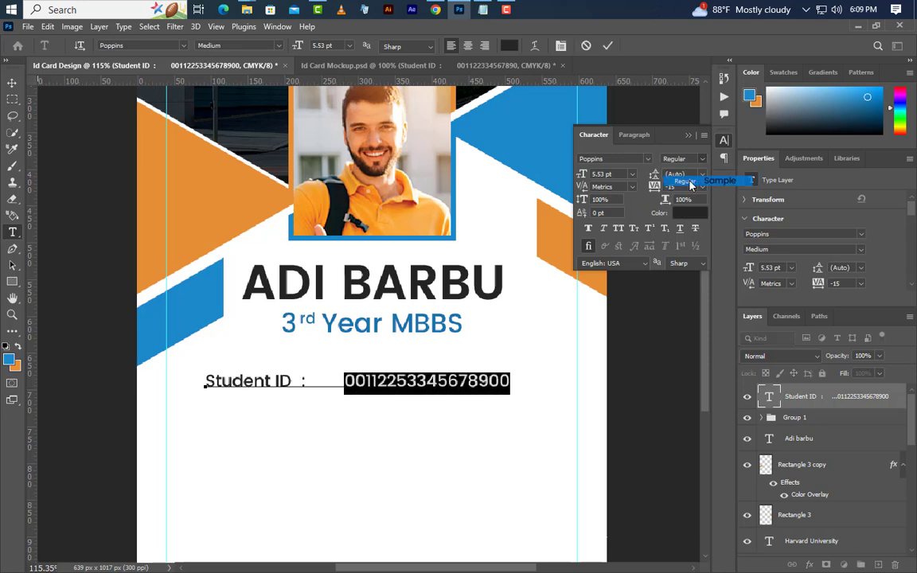
pyautogui.click(690, 213)
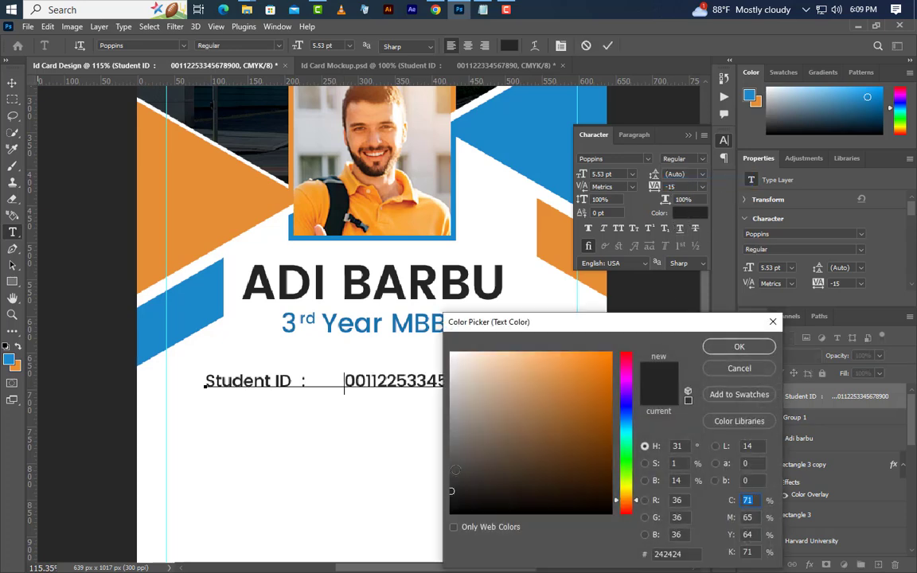
pyautogui.click(739, 346)
pyautogui.click(607, 45)
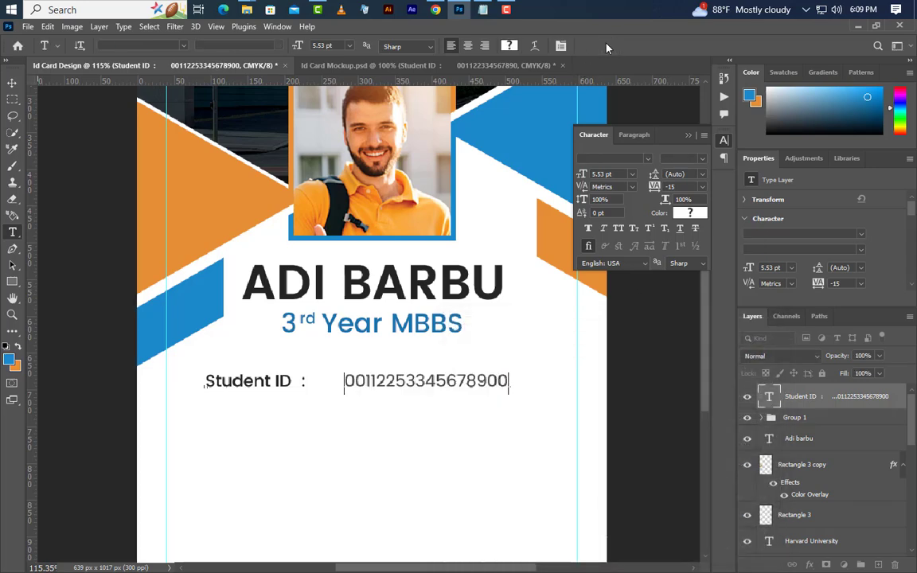
pyautogui.click(12, 82)
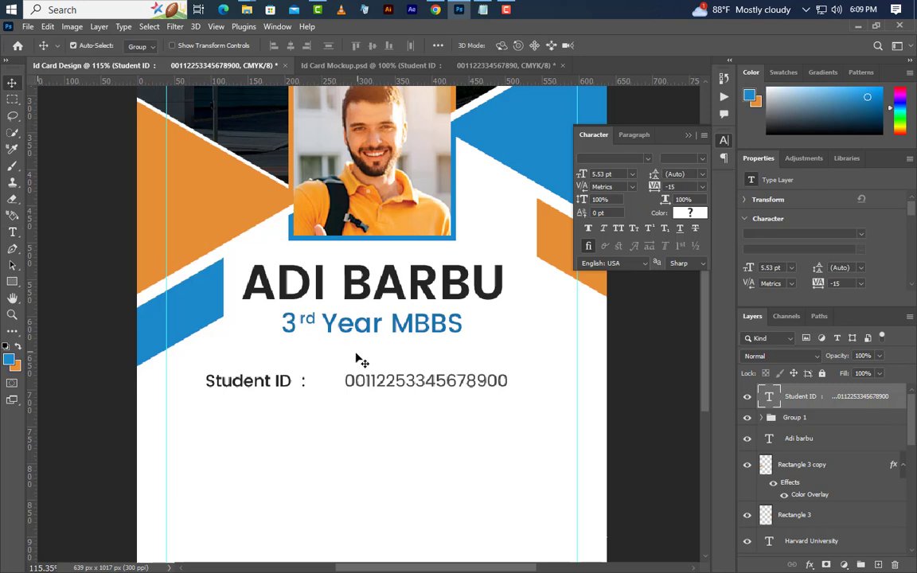
pyautogui.moveTo(364, 385); pyautogui.dragTo(378, 373)
# Duplicate the Student ID line below and change it to 'Blood' with value B+.
pyautogui.click(689, 134)
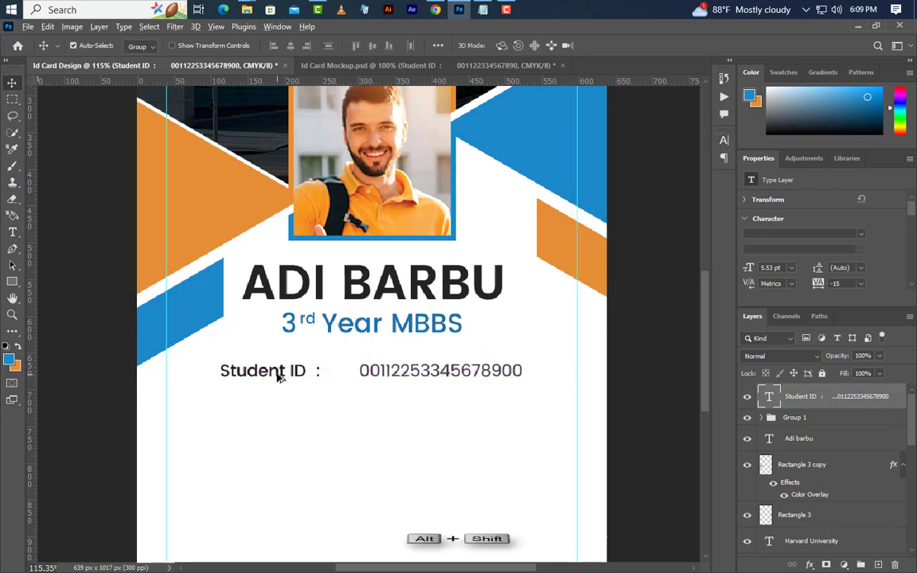
pyautogui.moveTo(280, 374); pyautogui.dragTo(283, 452)
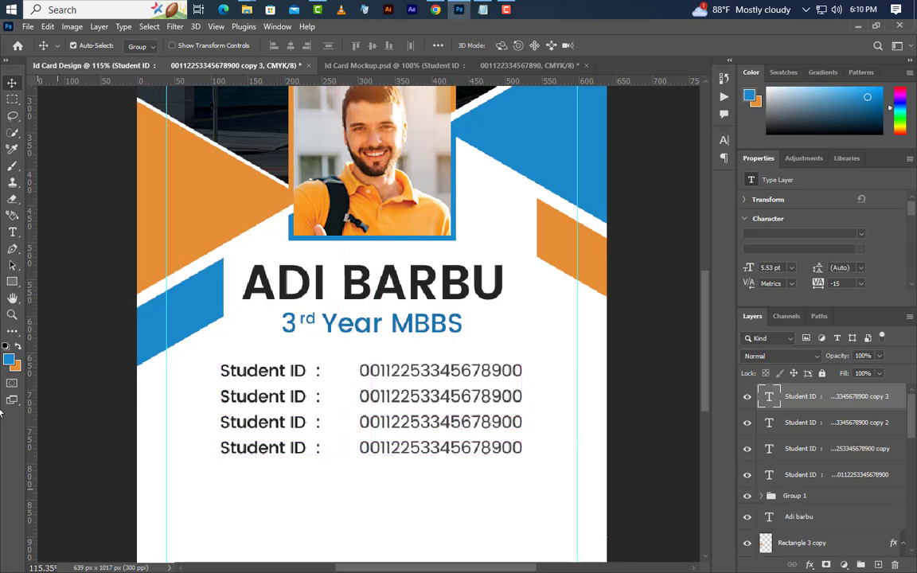
pyautogui.click(11, 232)
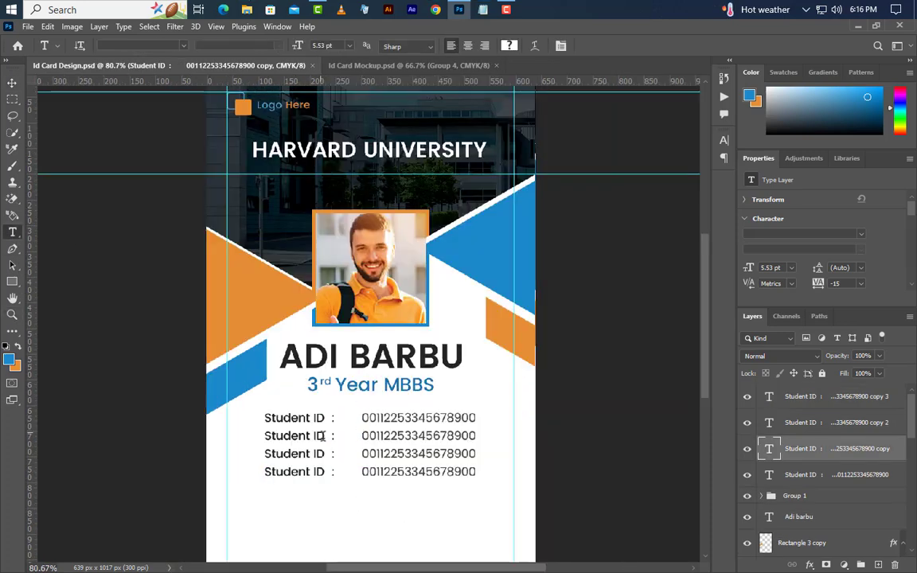
pyautogui.moveTo(323, 436); pyautogui.dragTo(250, 434)
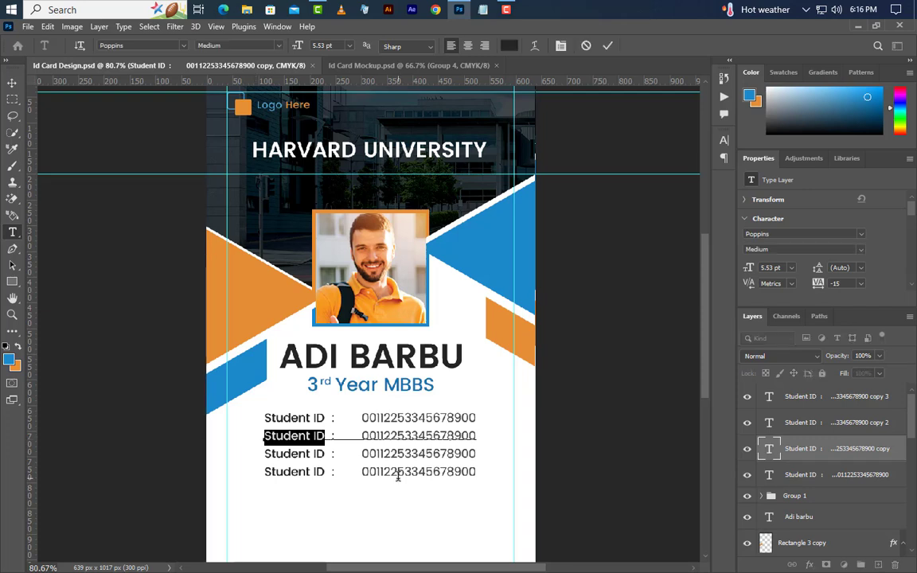
pyautogui.write('Bloo')
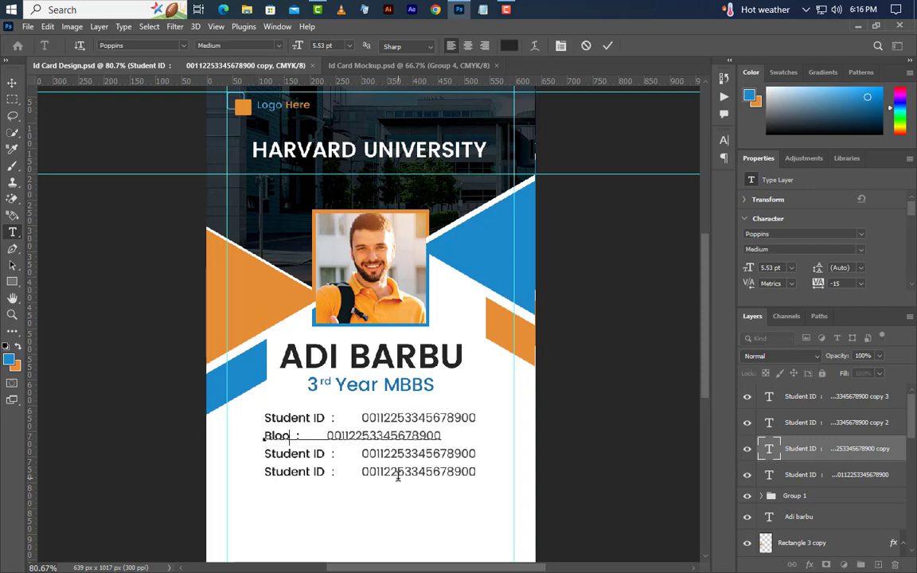
pyautogui.write('d')
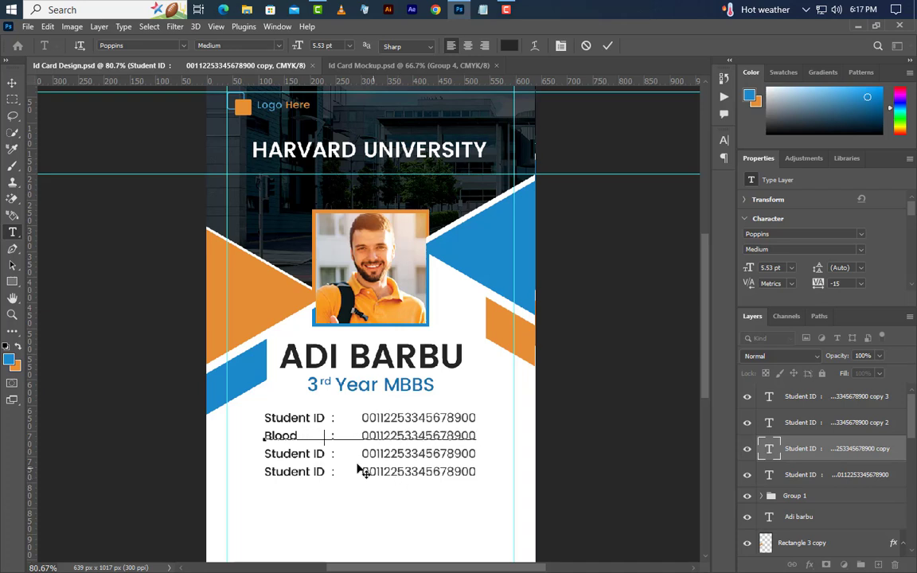
pyautogui.moveTo(362, 436); pyautogui.dragTo(491, 438)
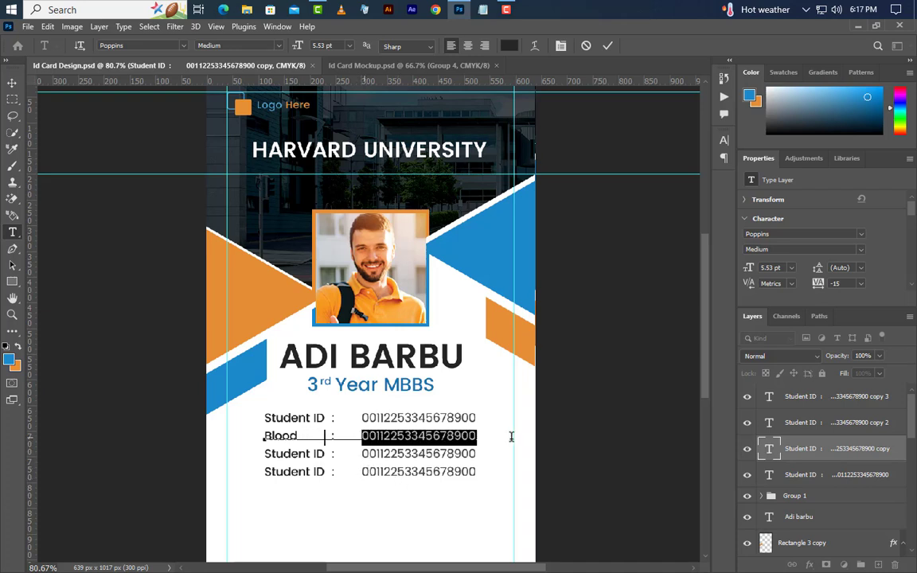
pyautogui.write('B+')
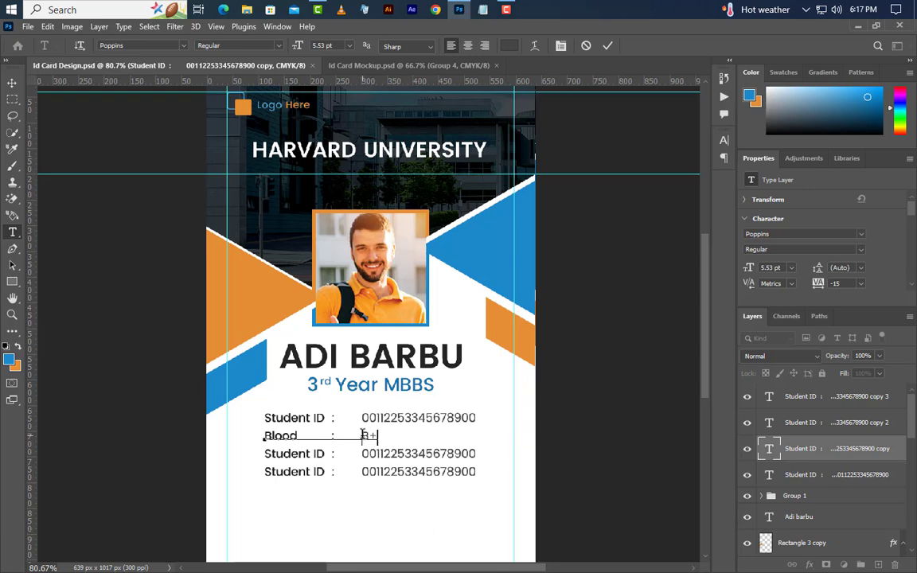
pyautogui.click(363, 434)
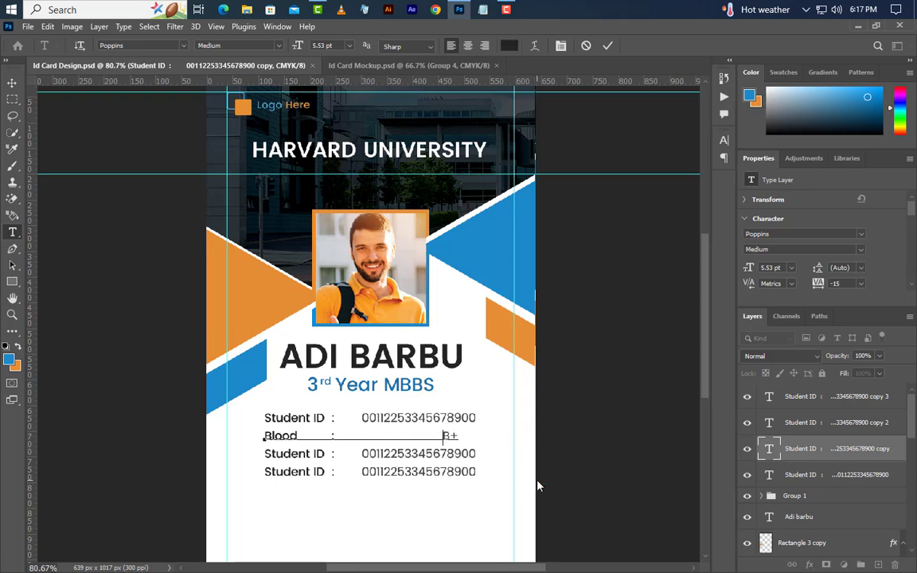
pyautogui.click(607, 47)
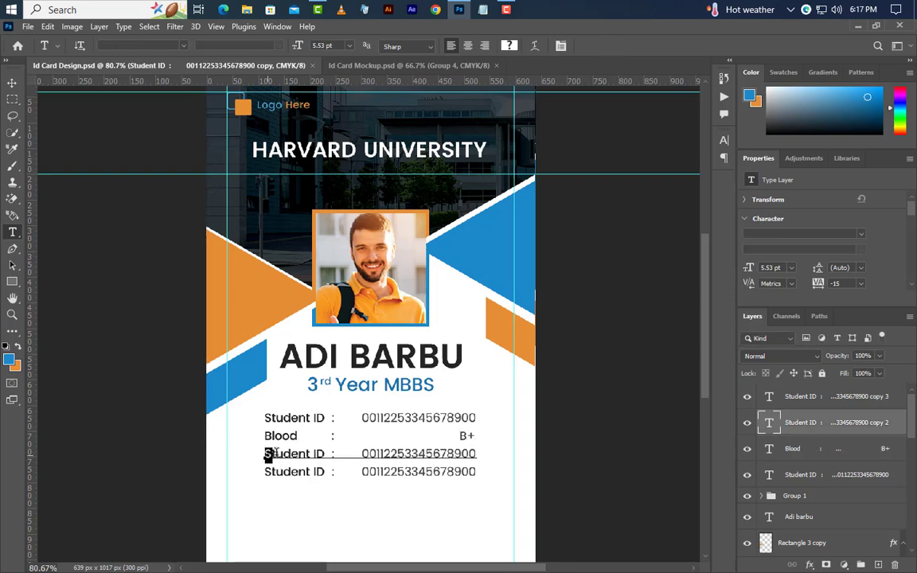
# Change the next row to a 'Phone' label with a sample phone number.
pyautogui.moveTo(243, 454); pyautogui.dragTo(325, 454)
pyautogui.press('Right')
pyautogui.press('BackSpace')
pyautogui.press('BackSpace')
pyautogui.press('BackSpace')
pyautogui.press('BackSpace')
pyautogui.press('BackSpace')
pyautogui.press('BackSpace')
pyautogui.press('BackSpace')
pyautogui.press('BackSpace')
pyautogui.press('BackSpace')
pyautogui.press('BackSpace')
pyautogui.write('Phone')
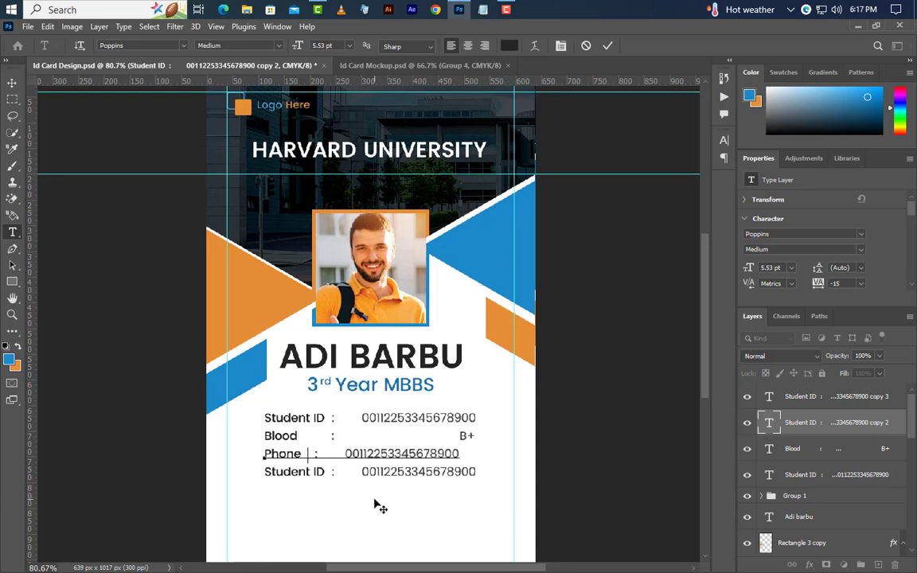
pyautogui.click(608, 47)
pyautogui.moveTo(362, 454); pyautogui.dragTo(516, 454)
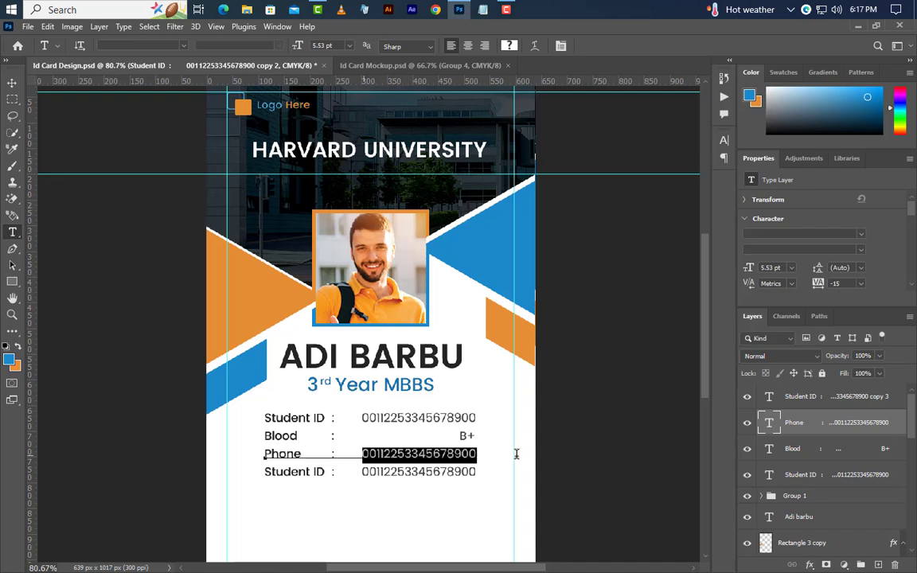
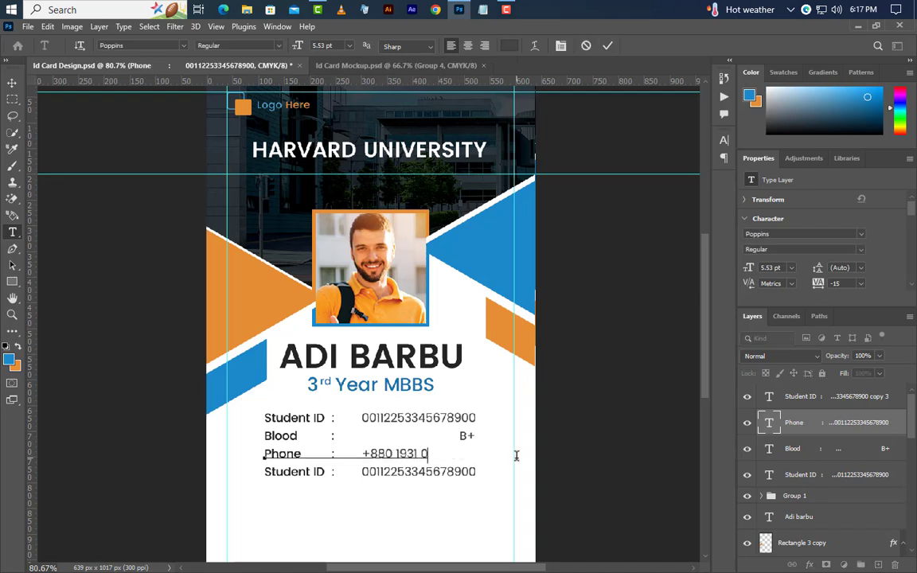
pyautogui.press('Home')
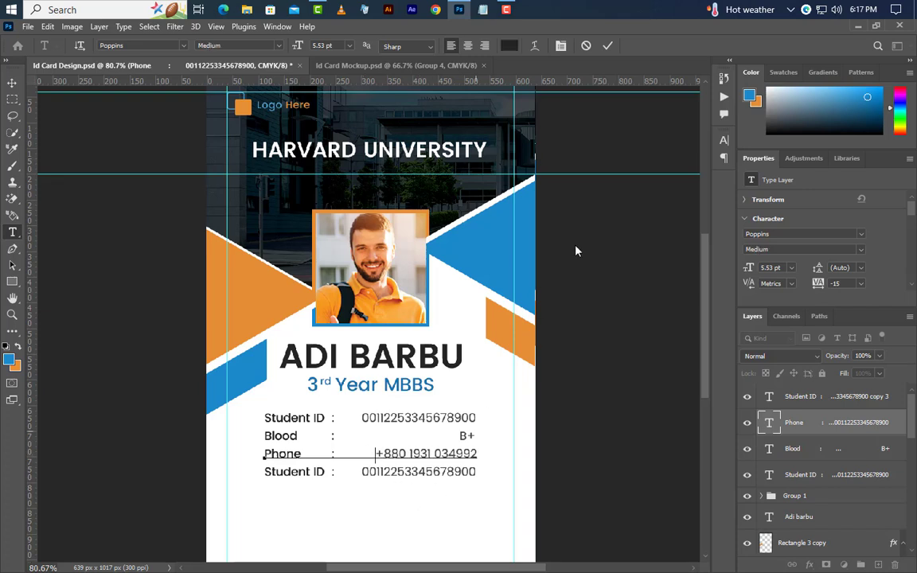
pyautogui.click(265, 471)
# Change the bottom row to 'E-mail' with a sample address, aligned to the rows above.
pyautogui.moveTo(265, 472); pyautogui.dragTo(324, 471)
pyautogui.write('E-m')
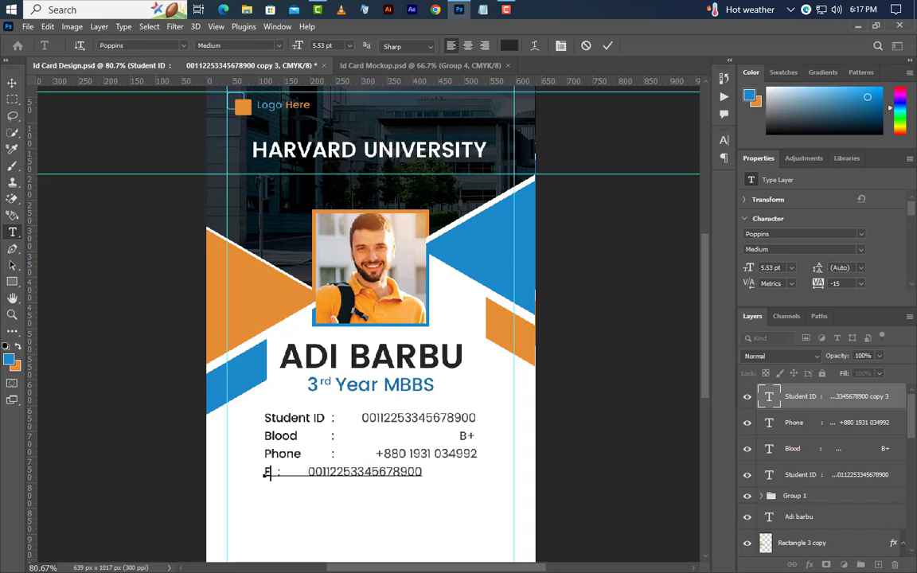
pyautogui.write('ail')
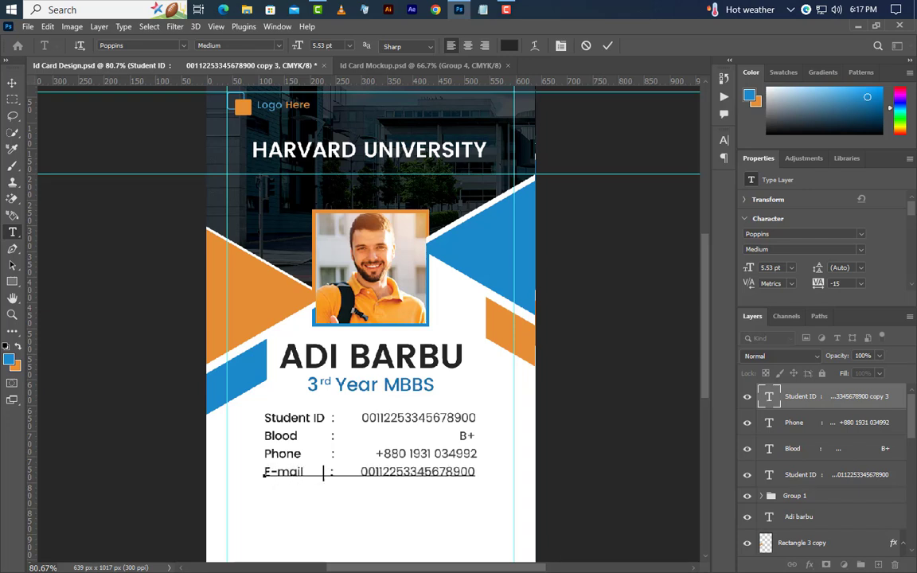
pyautogui.moveTo(360, 471); pyautogui.dragTo(507, 477)
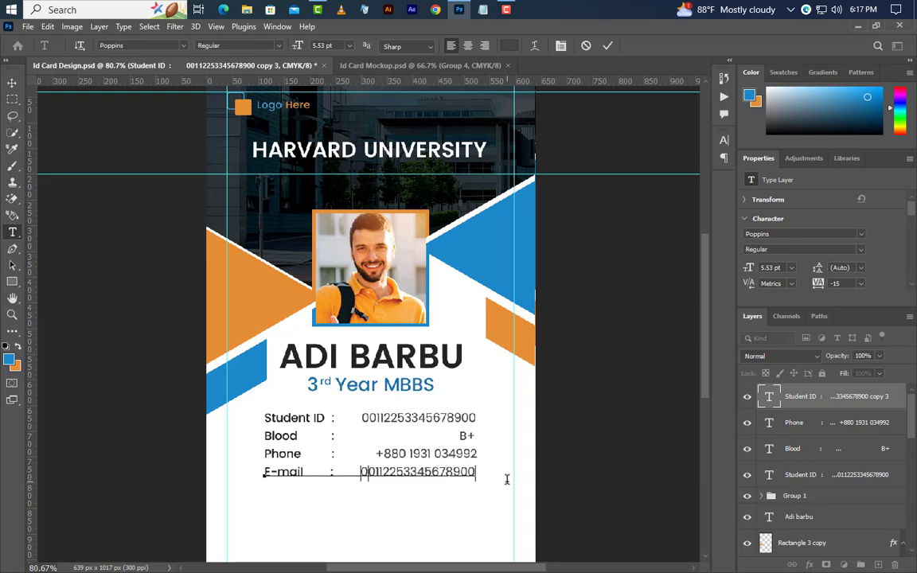
pyautogui.write('example')
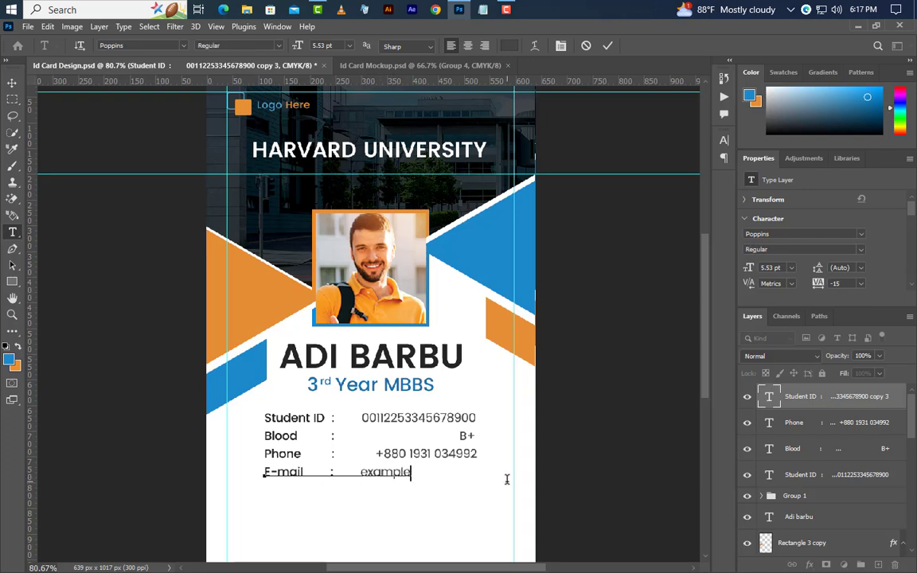
pyautogui.write('@gmail.com')
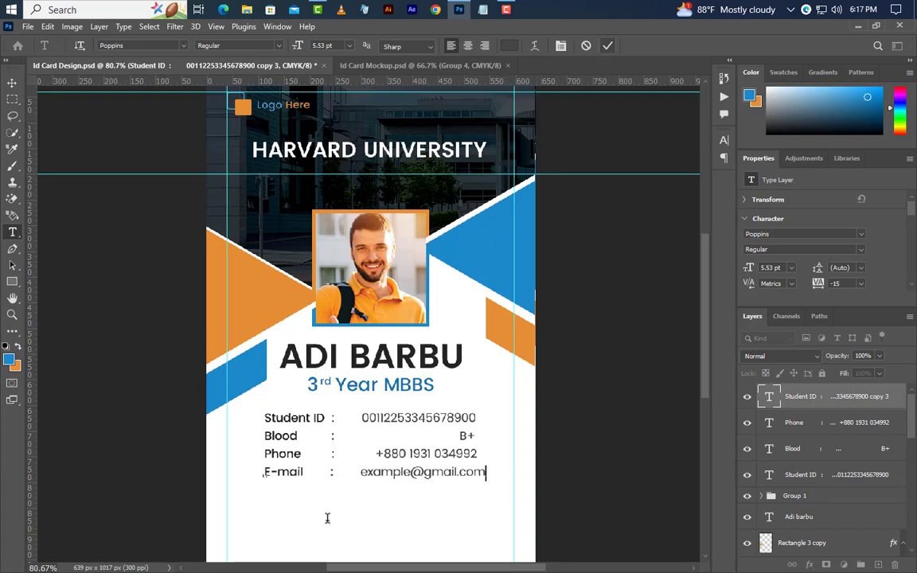
pyautogui.hotkey('ctrl', 'Return')
pyautogui.press('BackSpace')
pyautogui.press('BackSpace')
pyautogui.press('BackSpace')
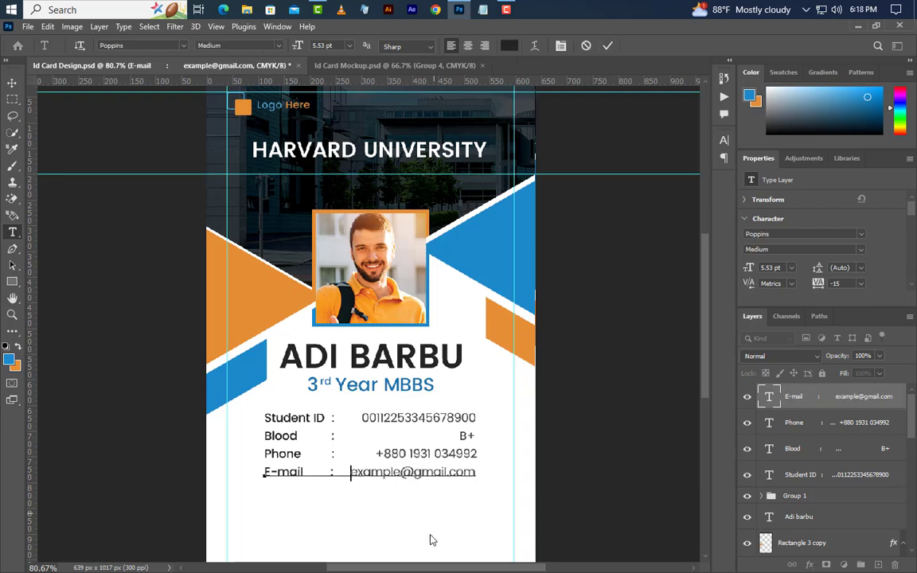
pyautogui.click(608, 46)
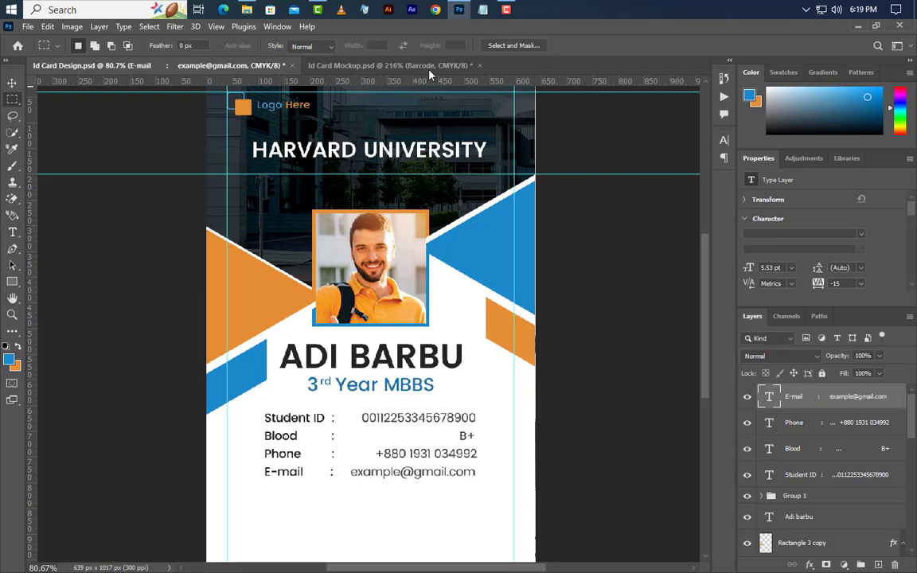
# Drag Barcode copy.jpg from Explorer below the E-mail row and widen it to about 407 × 51 px.
pyautogui.click(461, 9)
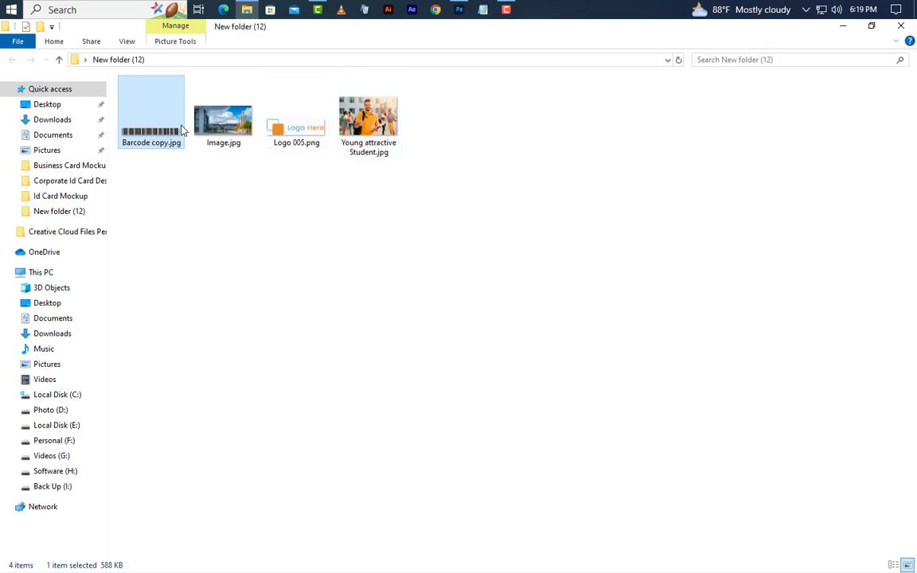
pyautogui.moveTo(178, 128); pyautogui.dragTo(403, 529)
pyautogui.moveTo(470, 517); pyautogui.dragTo(476, 517)
pyautogui.click(632, 46)
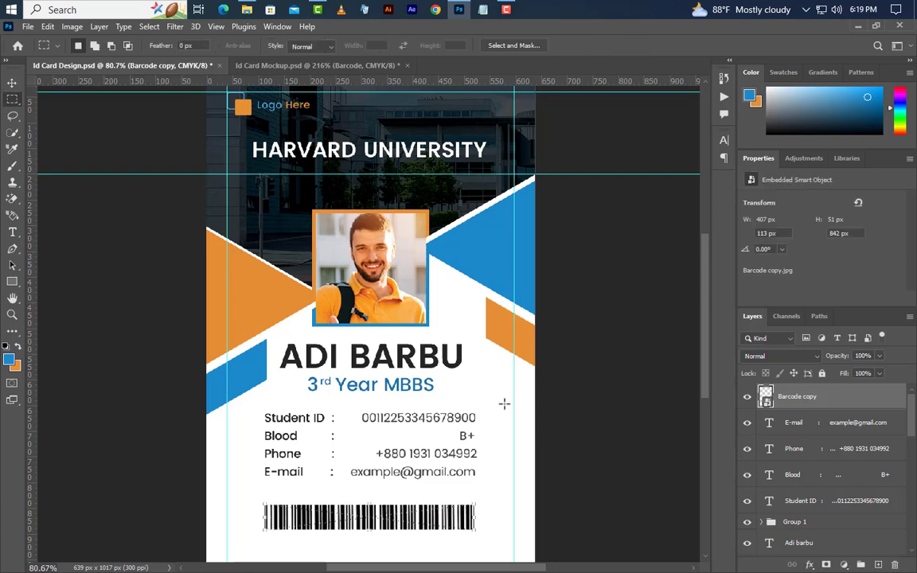
pyautogui.scroll(-2, 504, 403)
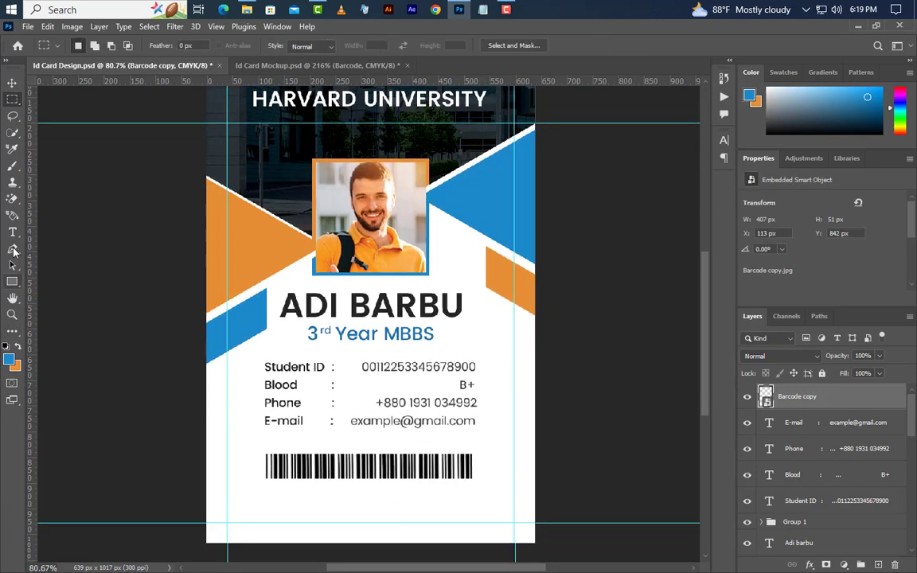
pyautogui.click(12, 232)
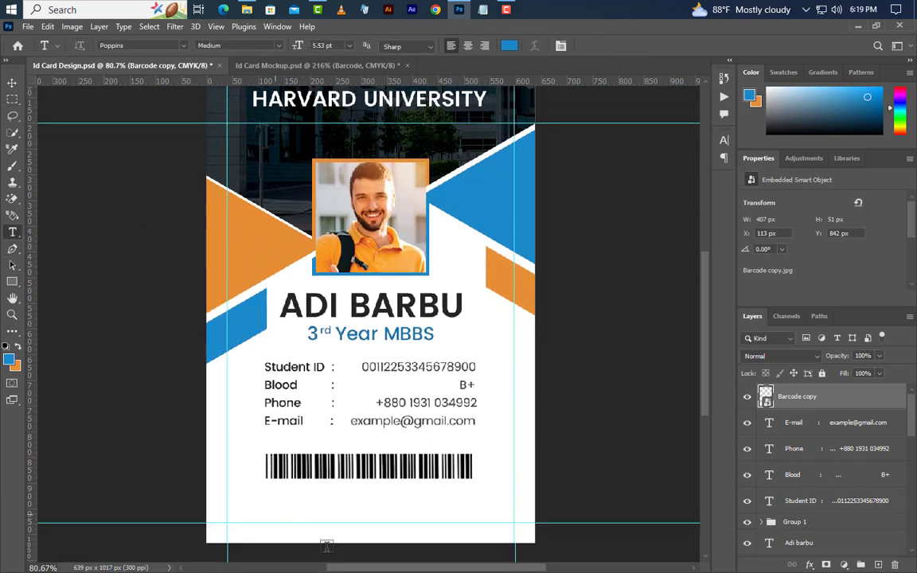
pyautogui.click(275, 514)
pyautogui.write('www.graphicsfamily.com')
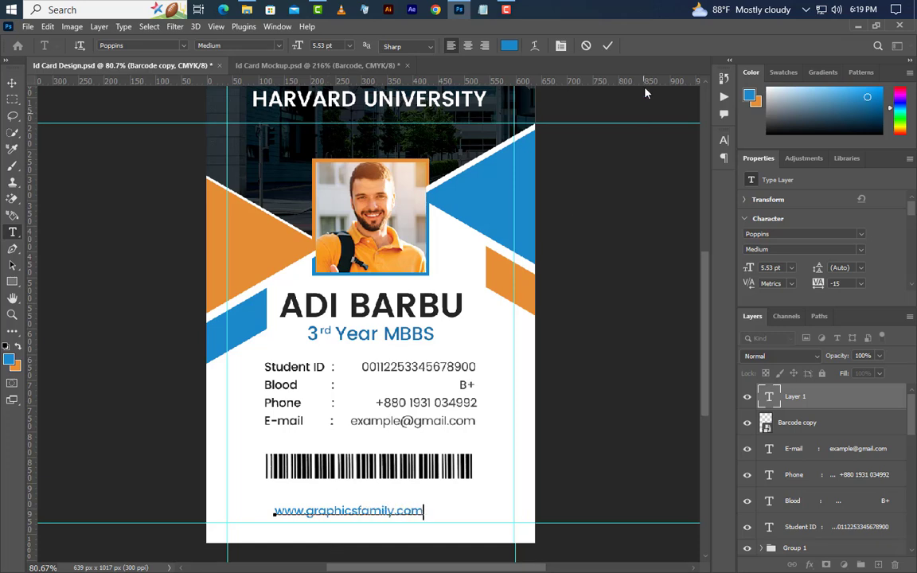
pyautogui.click(608, 46)
# Set the website line to 6 pt and dark grey #242424 sampled from the detail text.
pyautogui.press('v')
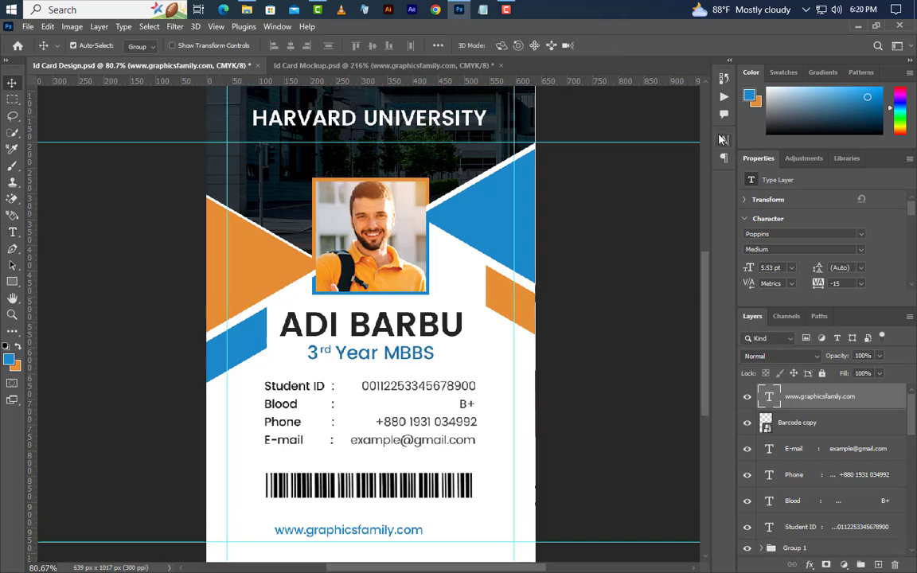
pyautogui.click(723, 141)
pyautogui.click(575, 178)
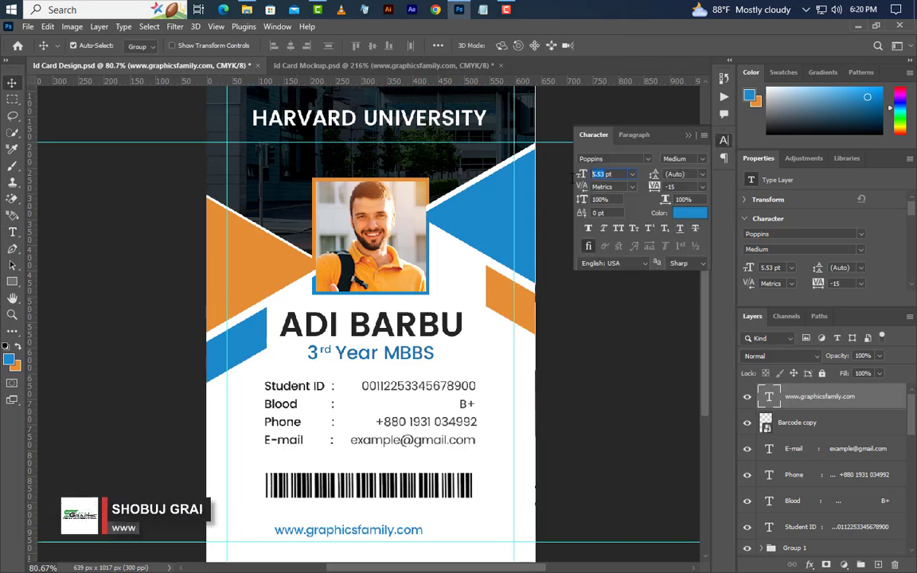
pyautogui.press('Return')
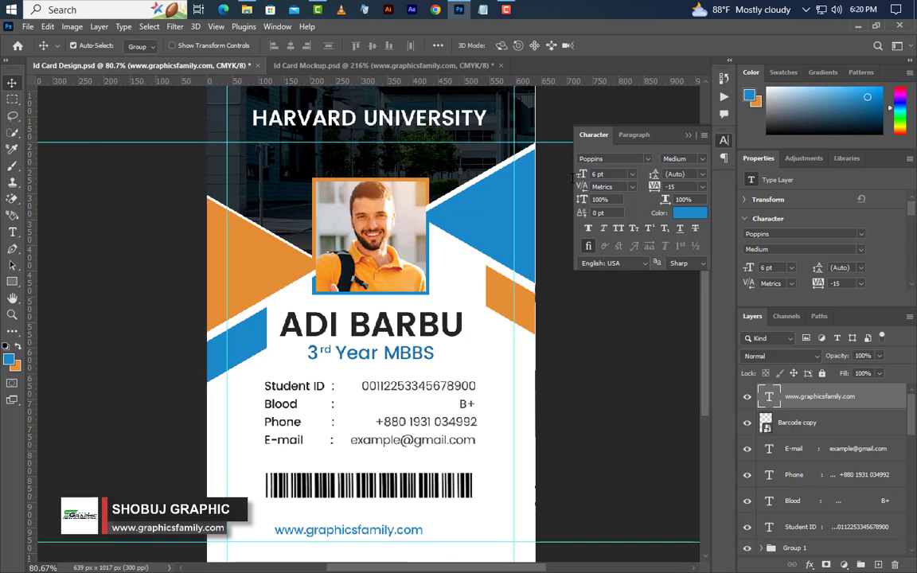
pyautogui.click(690, 213)
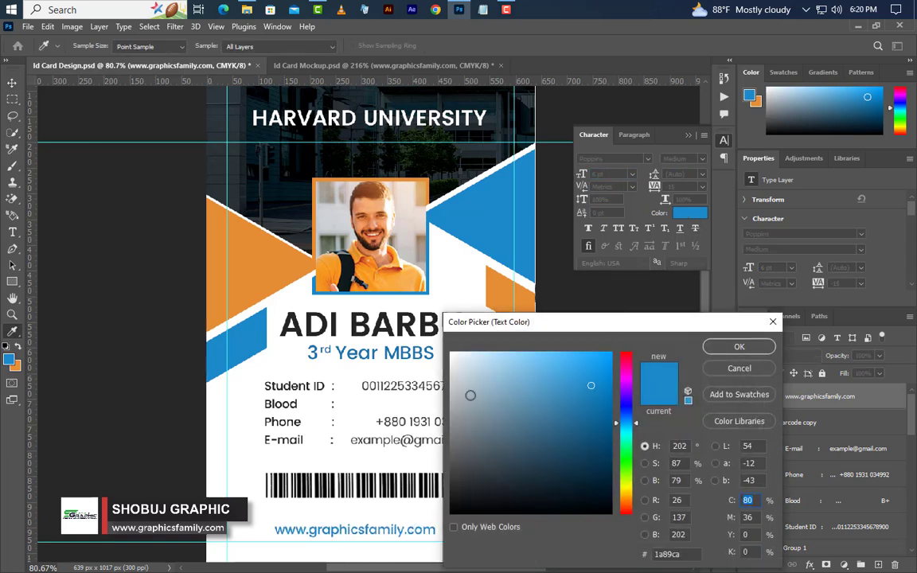
pyautogui.click(412, 328)
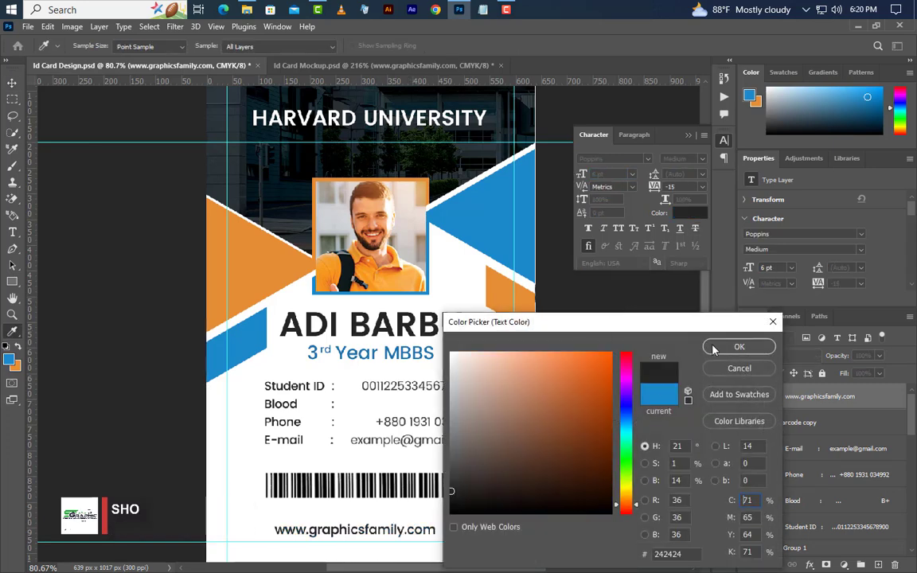
pyautogui.click(739, 346)
pyautogui.click(690, 136)
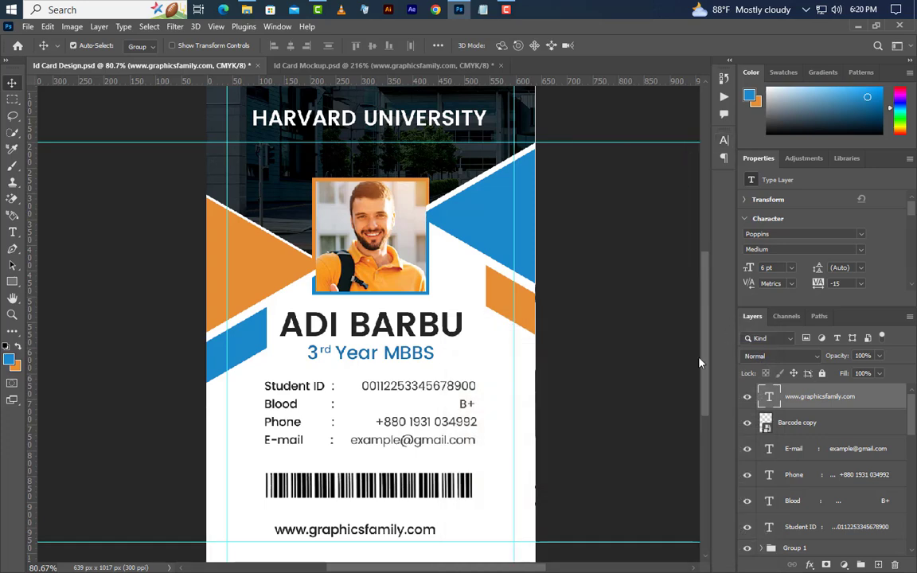
# Centre the website line horizontally on the whole card, then deselect.
pyautogui.hotkey('ctrl', 'a')
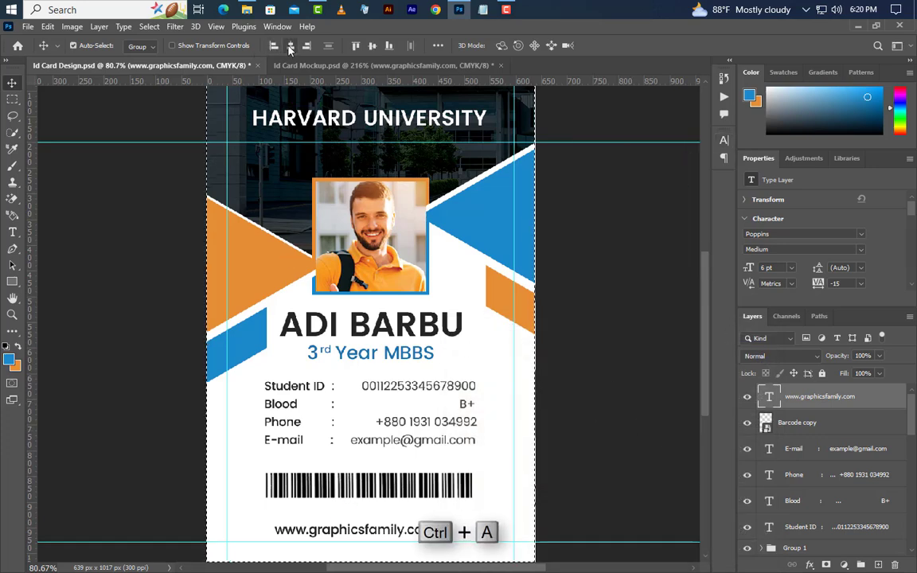
pyautogui.click(290, 45)
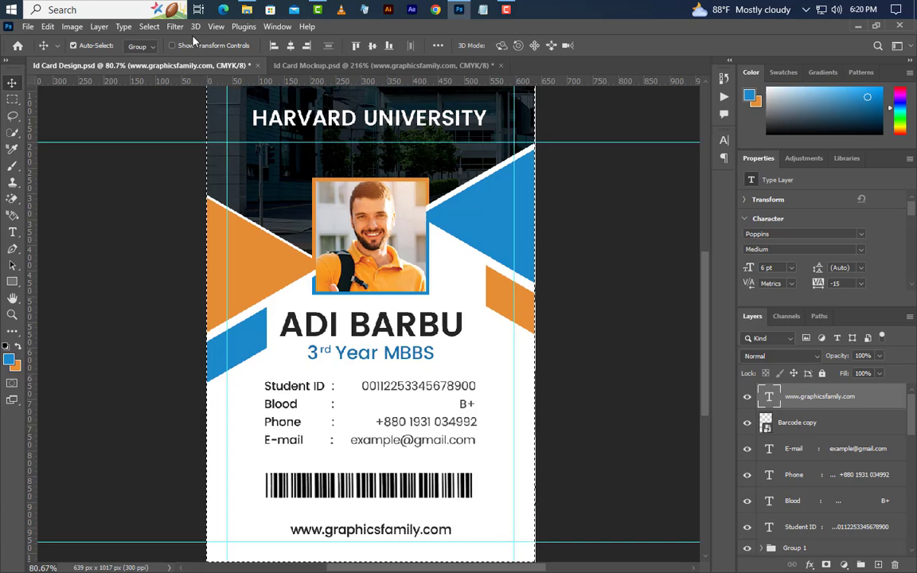
pyautogui.click(151, 30)
pyautogui.click(157, 54)
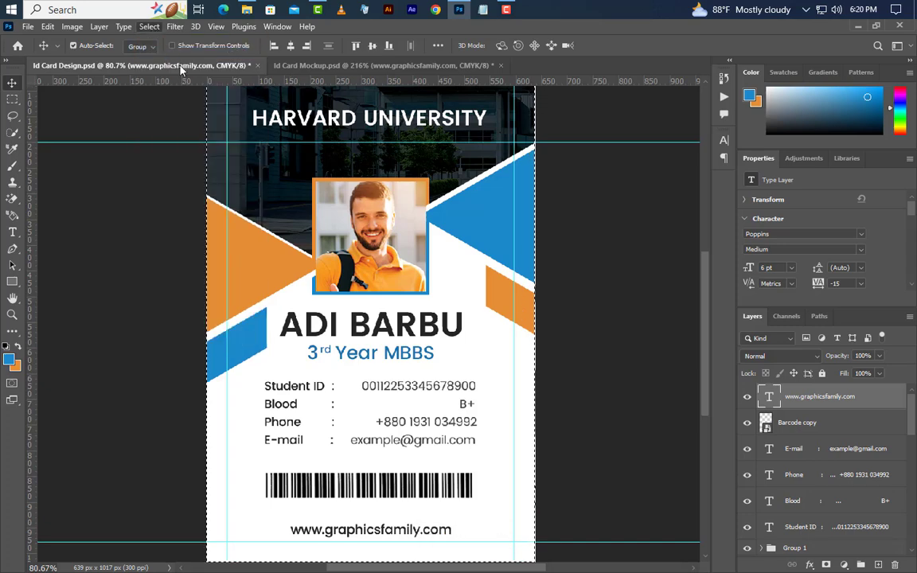
# Draw a thin blue bar on the left and copy it to the right side.
pyautogui.scroll(4, 395, 545)
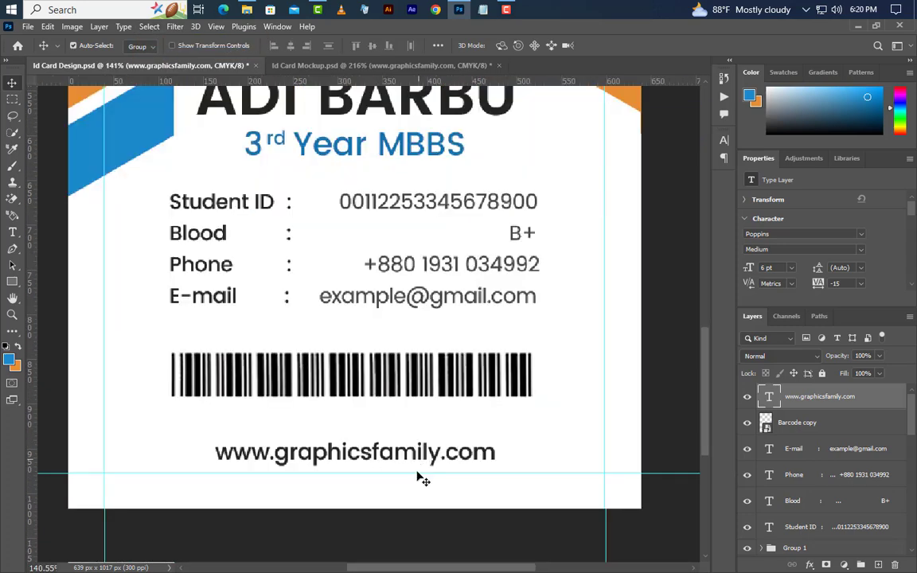
pyautogui.click(12, 282)
pyautogui.moveTo(68, 366); pyautogui.dragTo(613, 379)
pyautogui.click(11, 84)
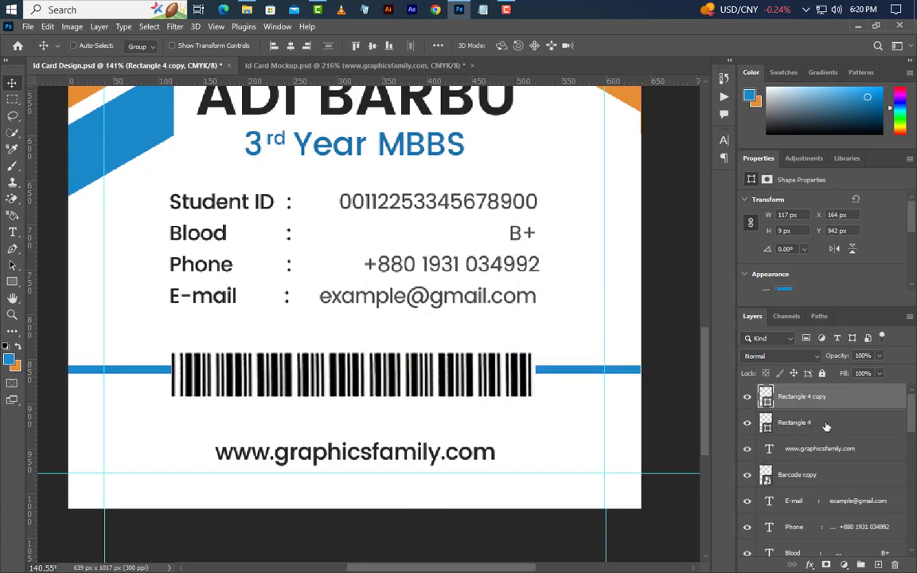
# Align both blue bars level with the website line, deselect, and fit the card on screen.
pyautogui.moveTo(827, 427); pyautogui.dragTo(831, 402)
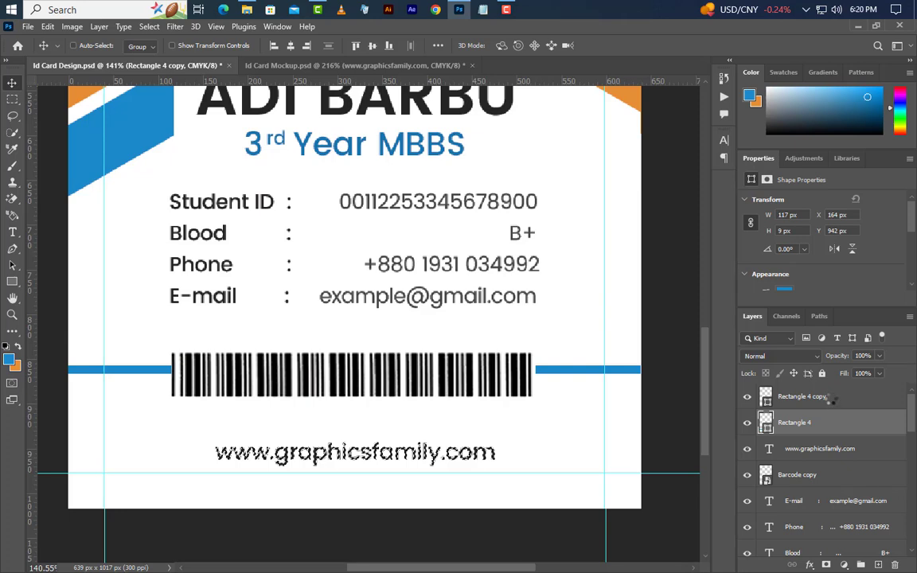
pyautogui.keyDown('shift'); pyautogui.click(830, 398); pyautogui.keyUp('shift')
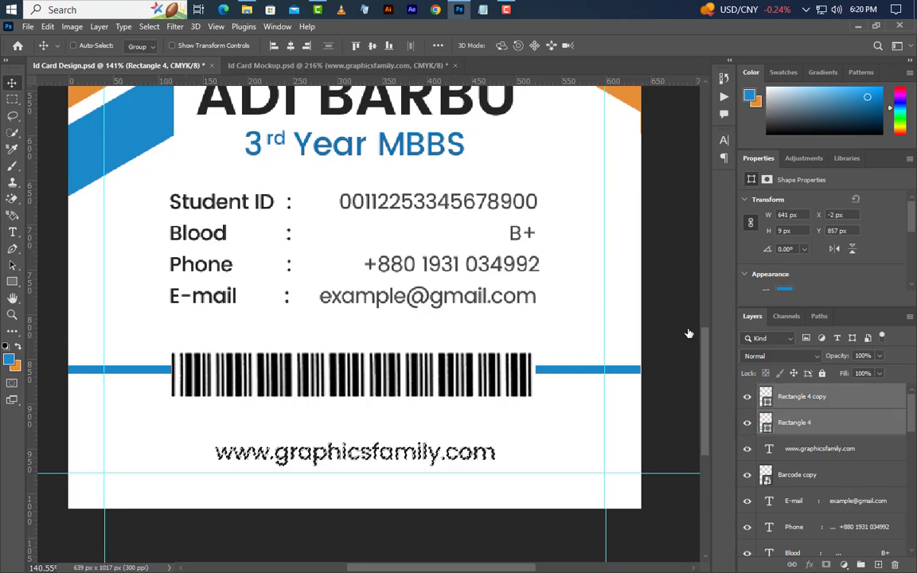
pyautogui.click(373, 45)
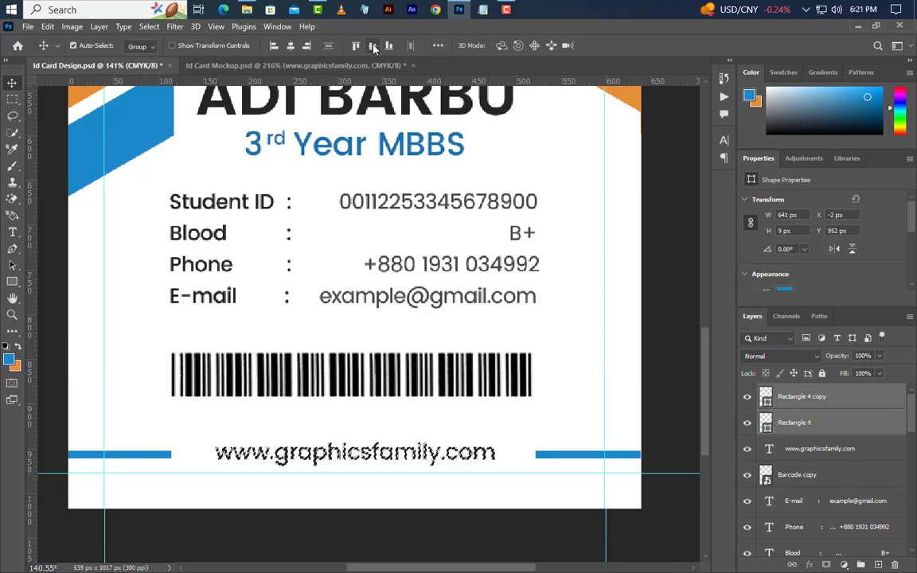
pyautogui.click(158, 28)
pyautogui.click(163, 53)
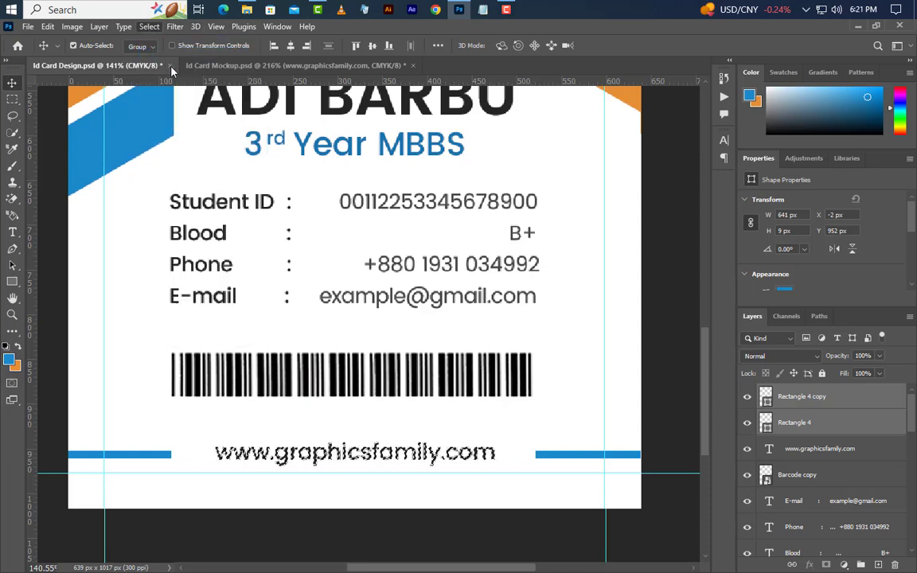
pyautogui.scroll(-5, 449, 408)
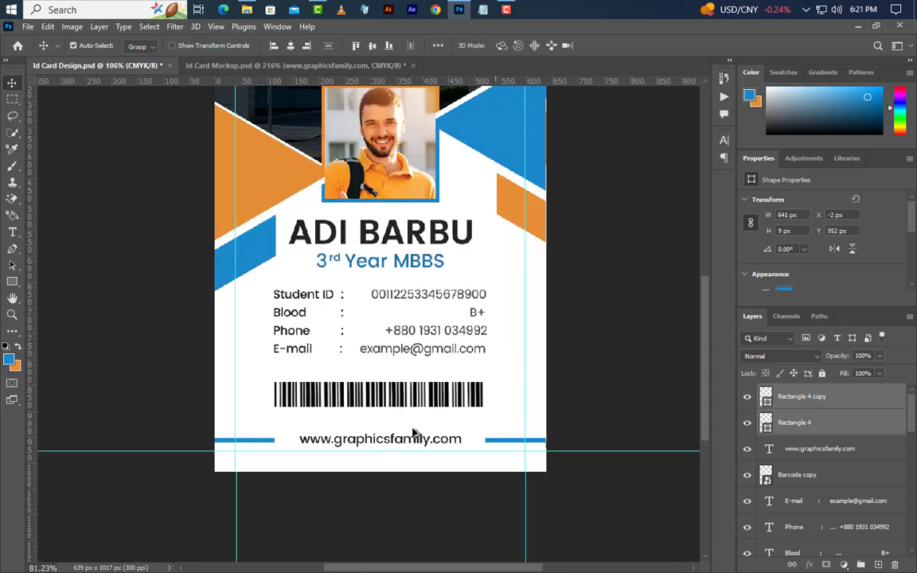
pyautogui.hotkey('ctrl', '0')
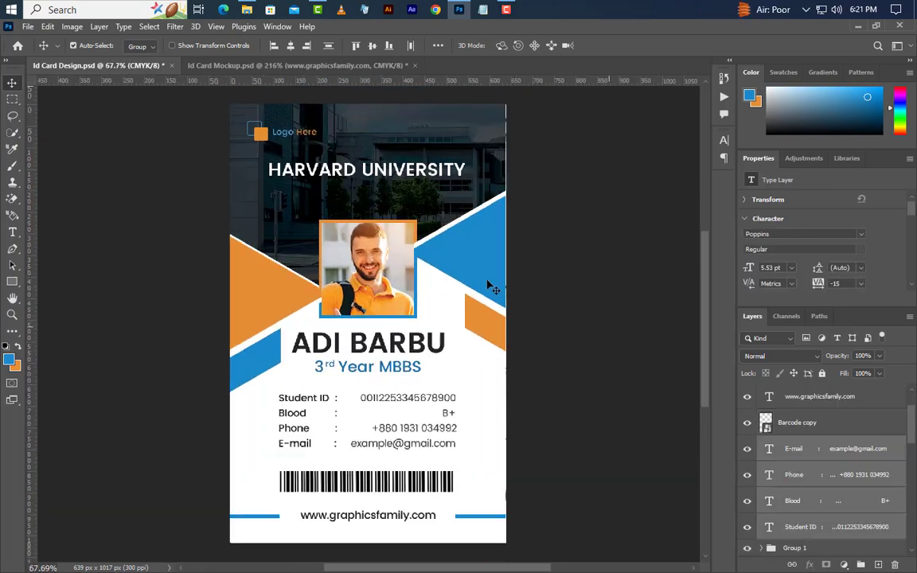